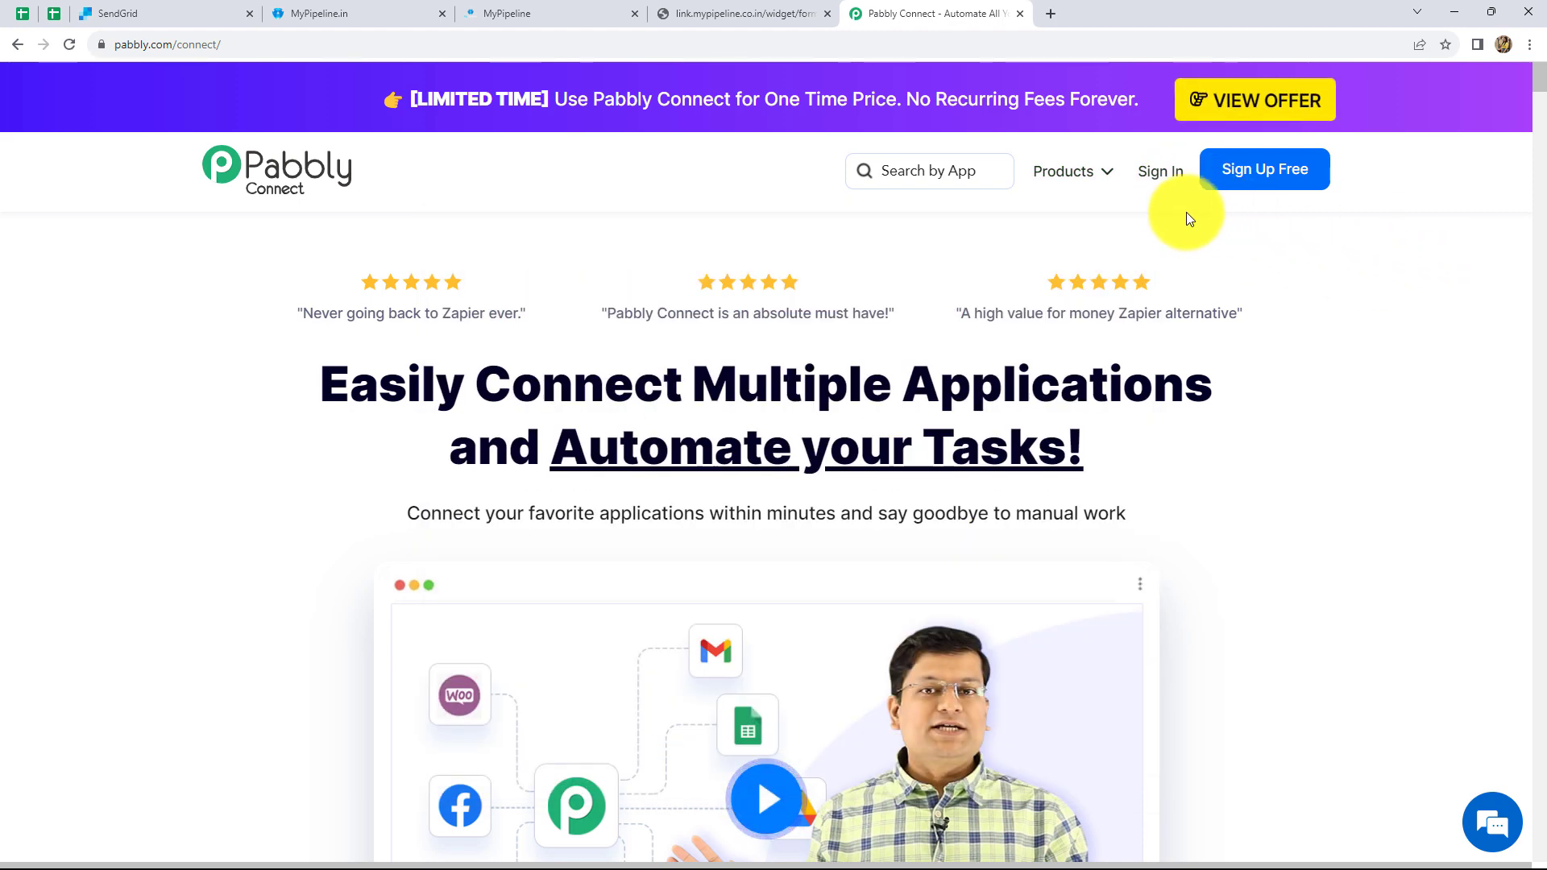
- Sign in and launch Pabbly Connect from All Apps to view its dashboard of existing workflows
{"action": "left_click", "coordinate": [1163, 176]}
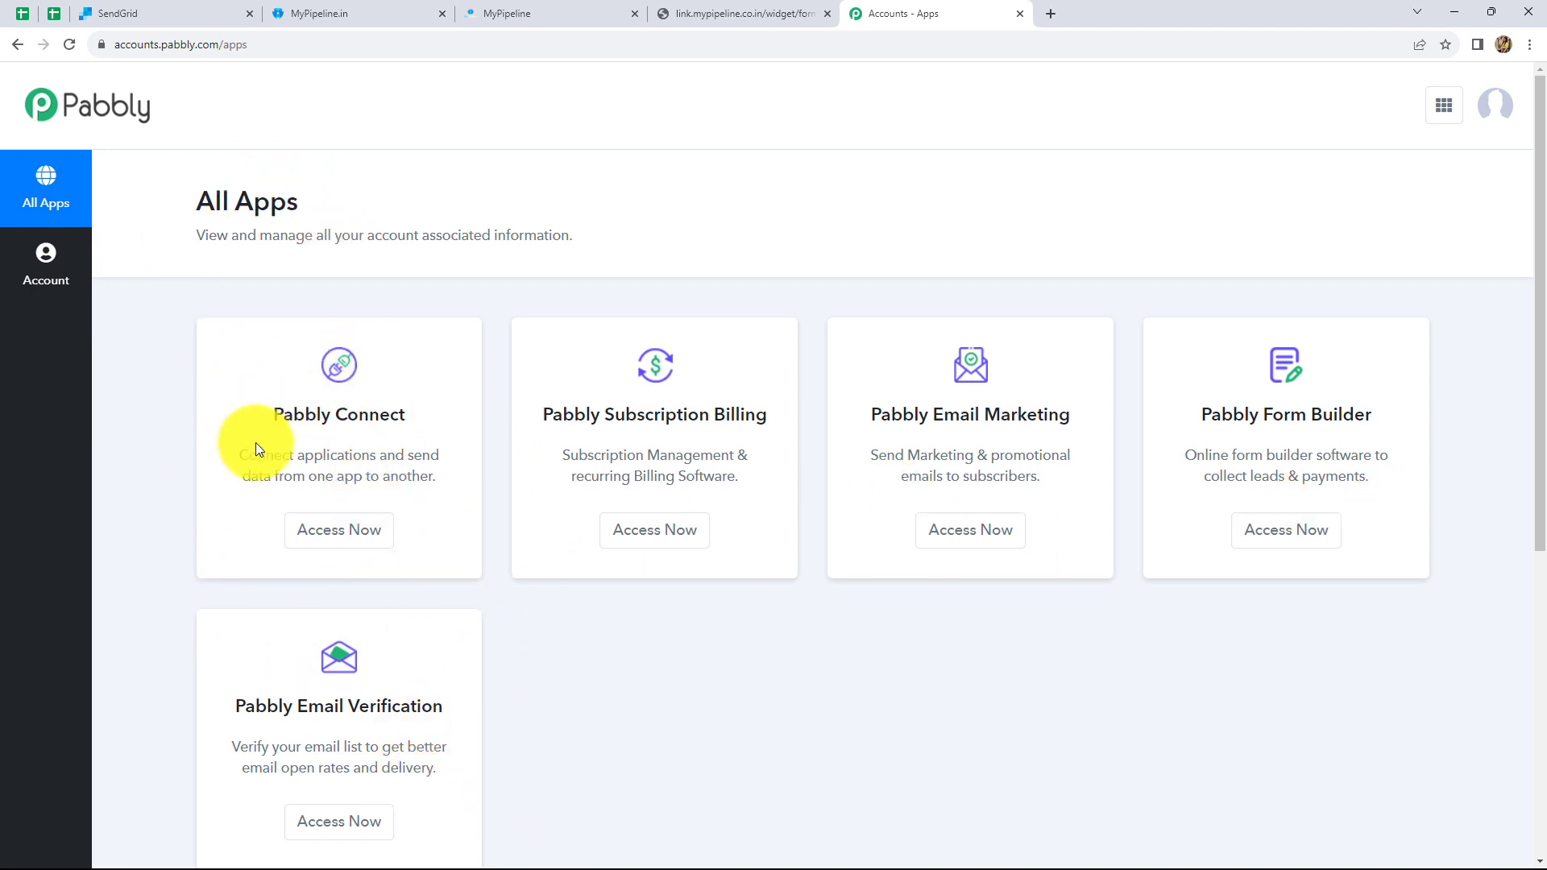
{"action": "left_click", "coordinate": [345, 532]}
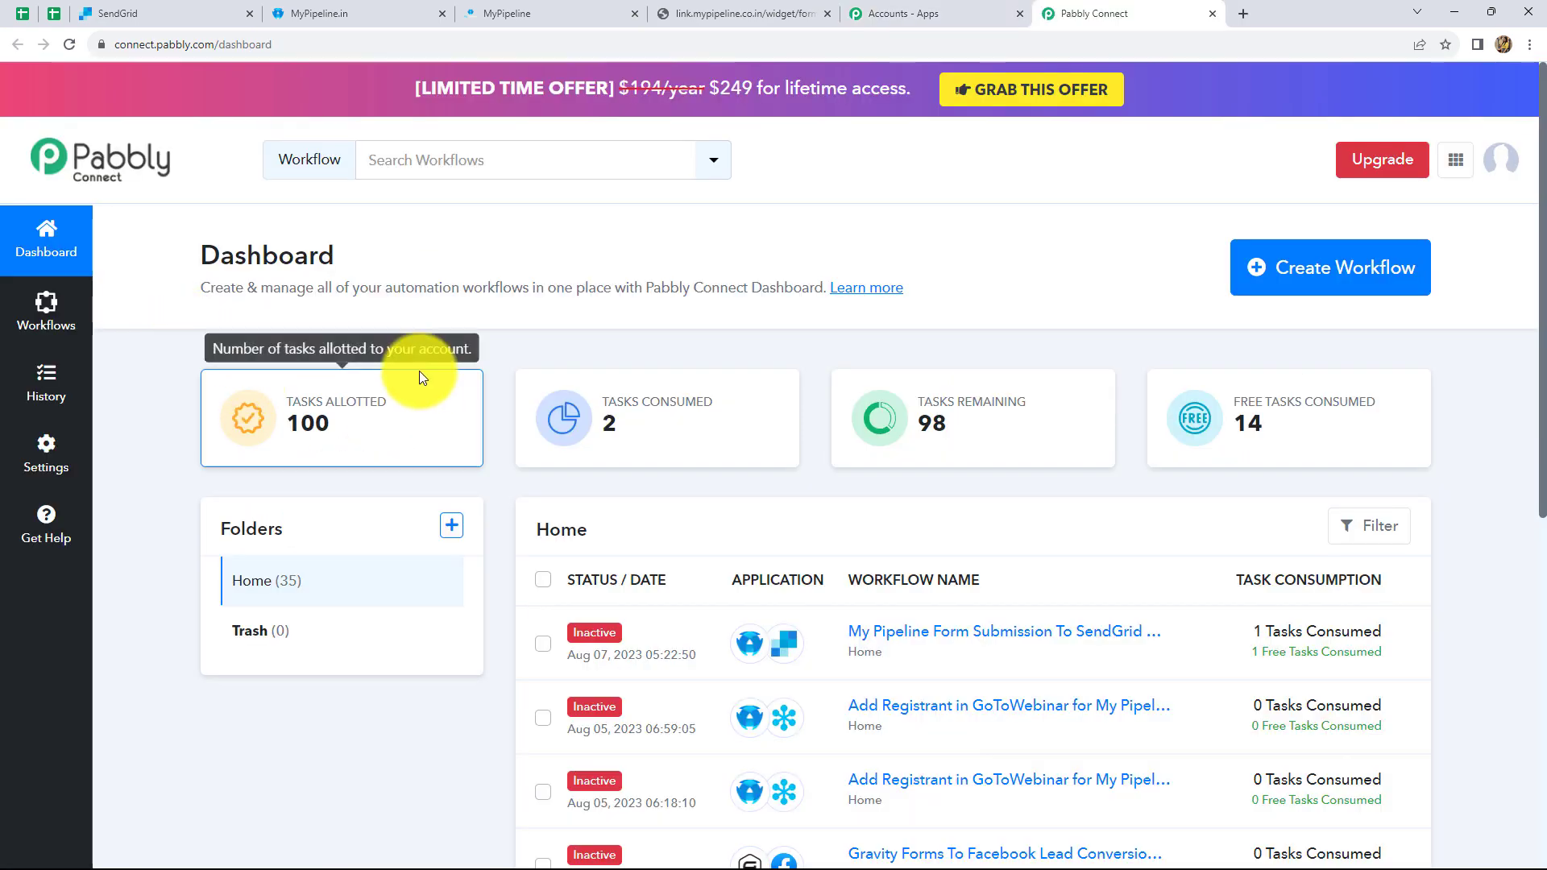
{"action": "scroll", "coordinate": [886, 540], "scroll_direction": "down", "scroll_amount": 2}
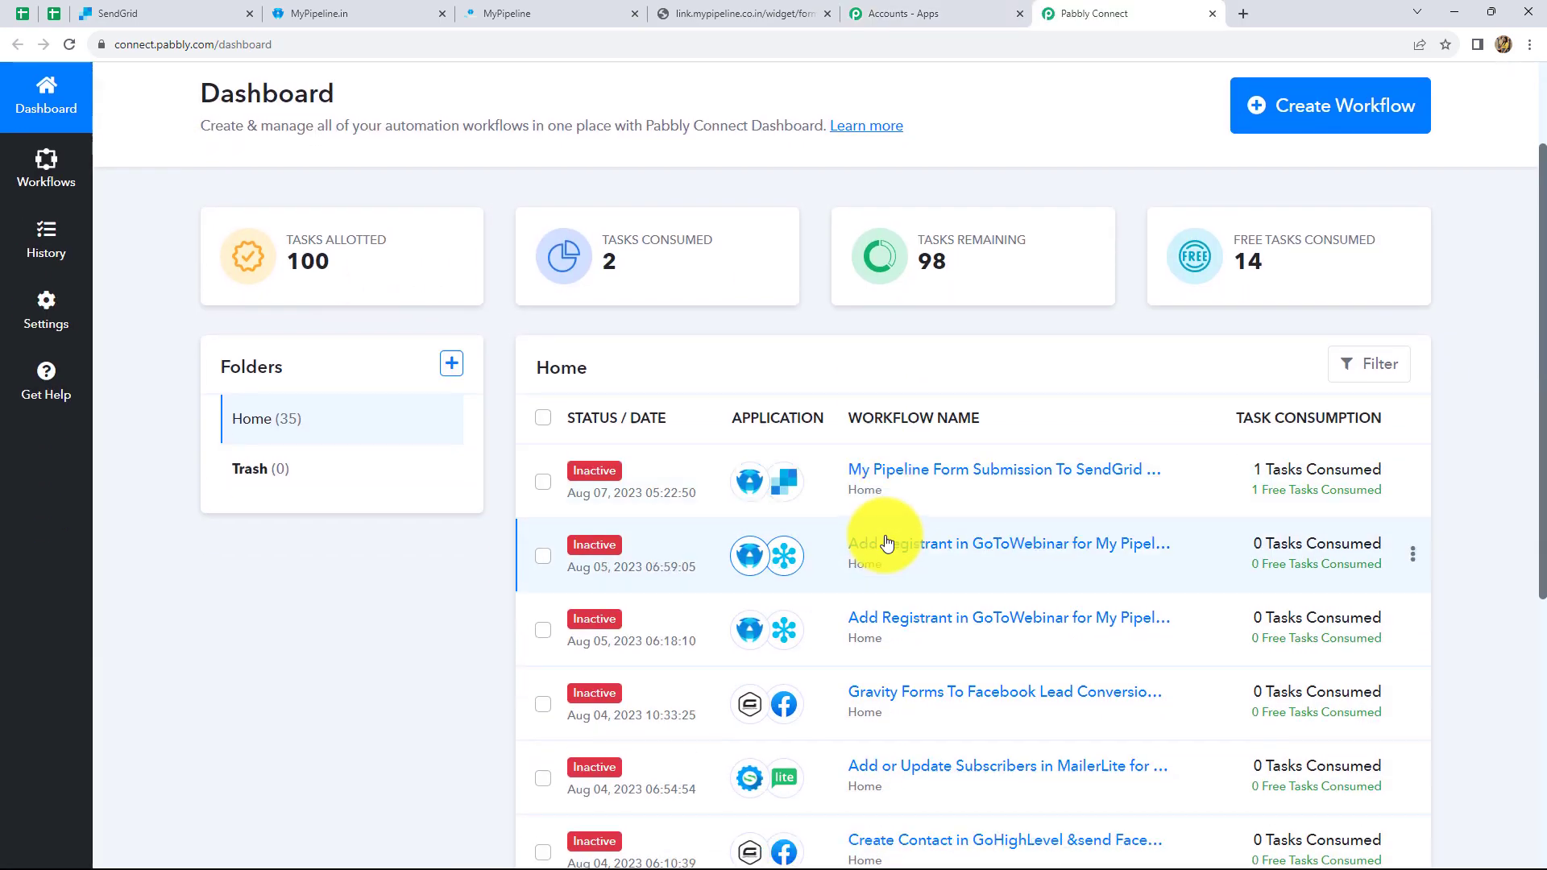
{"action": "scroll", "coordinate": [885, 541], "scroll_direction": "down", "scroll_amount": 6}
{"action": "scroll", "coordinate": [884, 542], "scroll_direction": "up", "scroll_amount": 9}
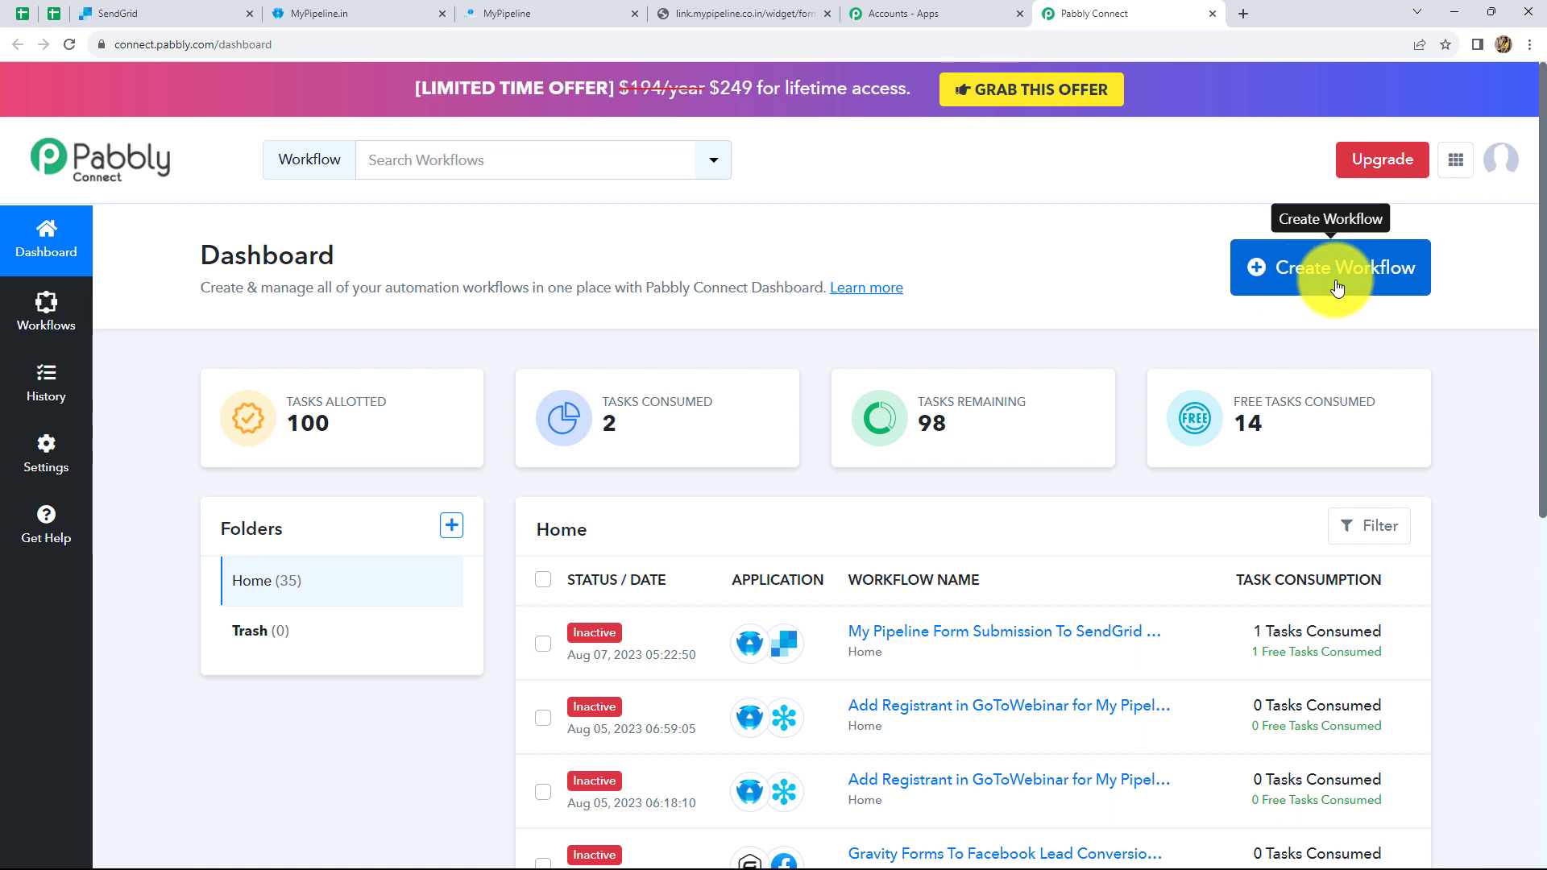
- Create a workflow named 'Create SendGrid Contacts from My Pipeline Form Submission'
{"action": "left_click", "coordinate": [1337, 287]}
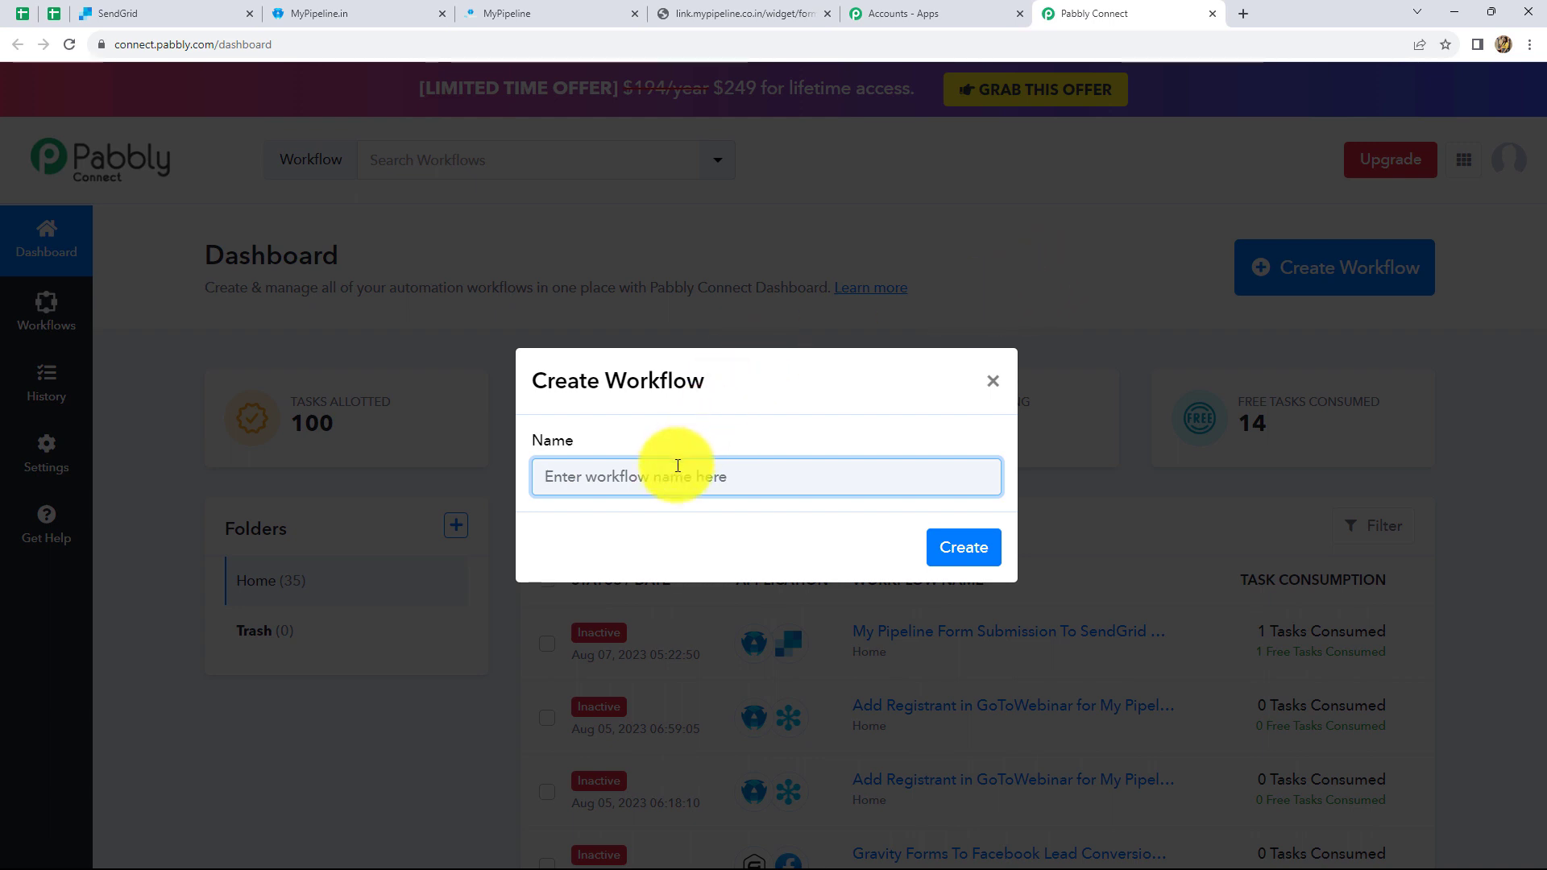
{"action": "type", "text": "Create SendGrid Contacts from My Pipeline Form Submission"}
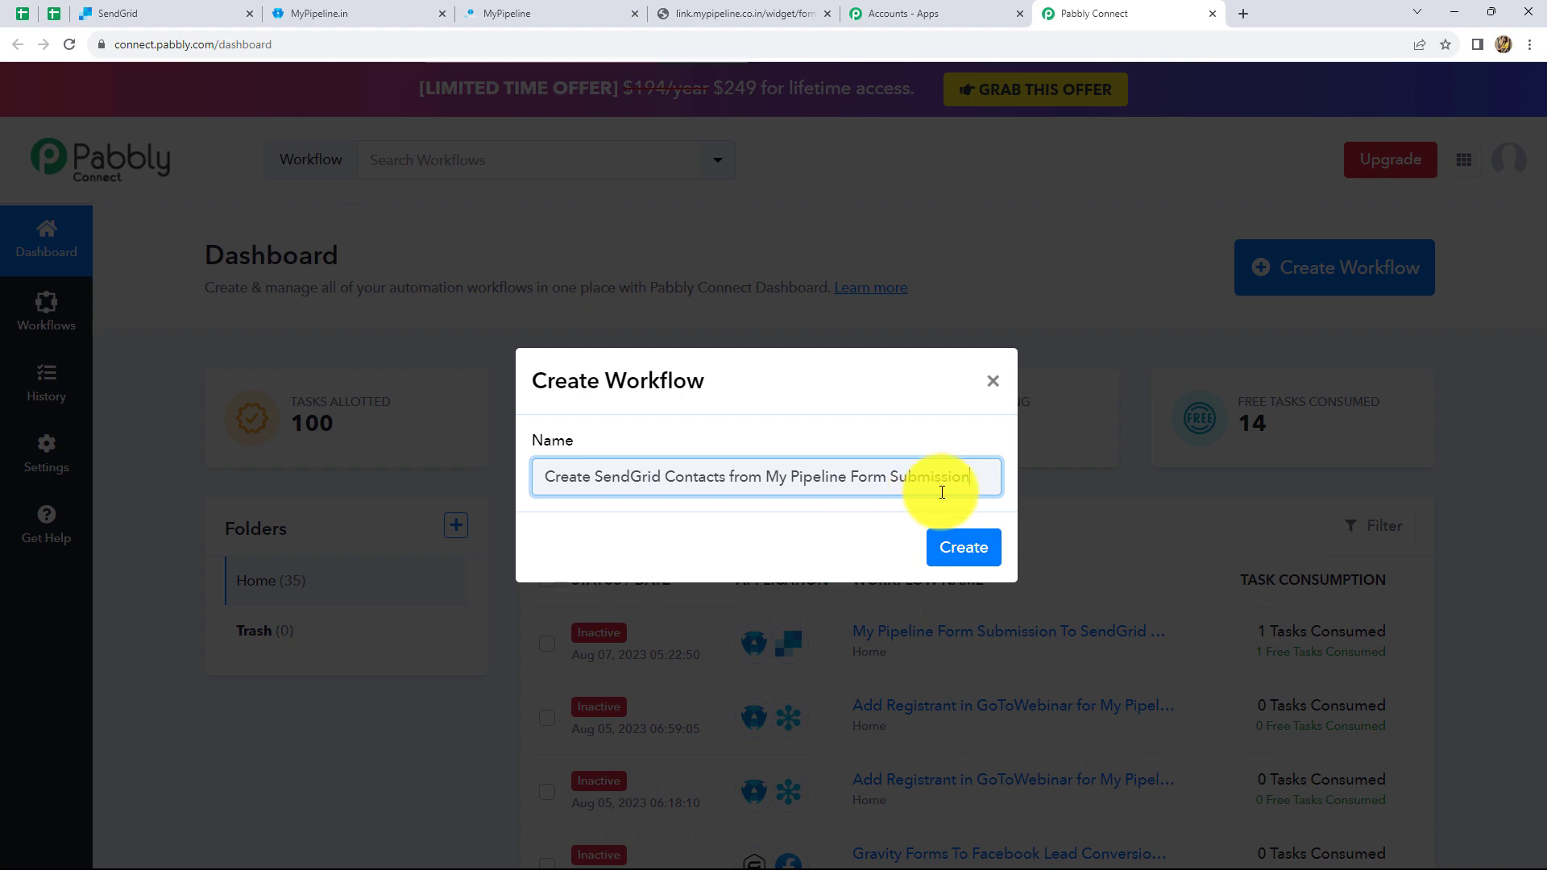
{"action": "left_click", "coordinate": [975, 551]}
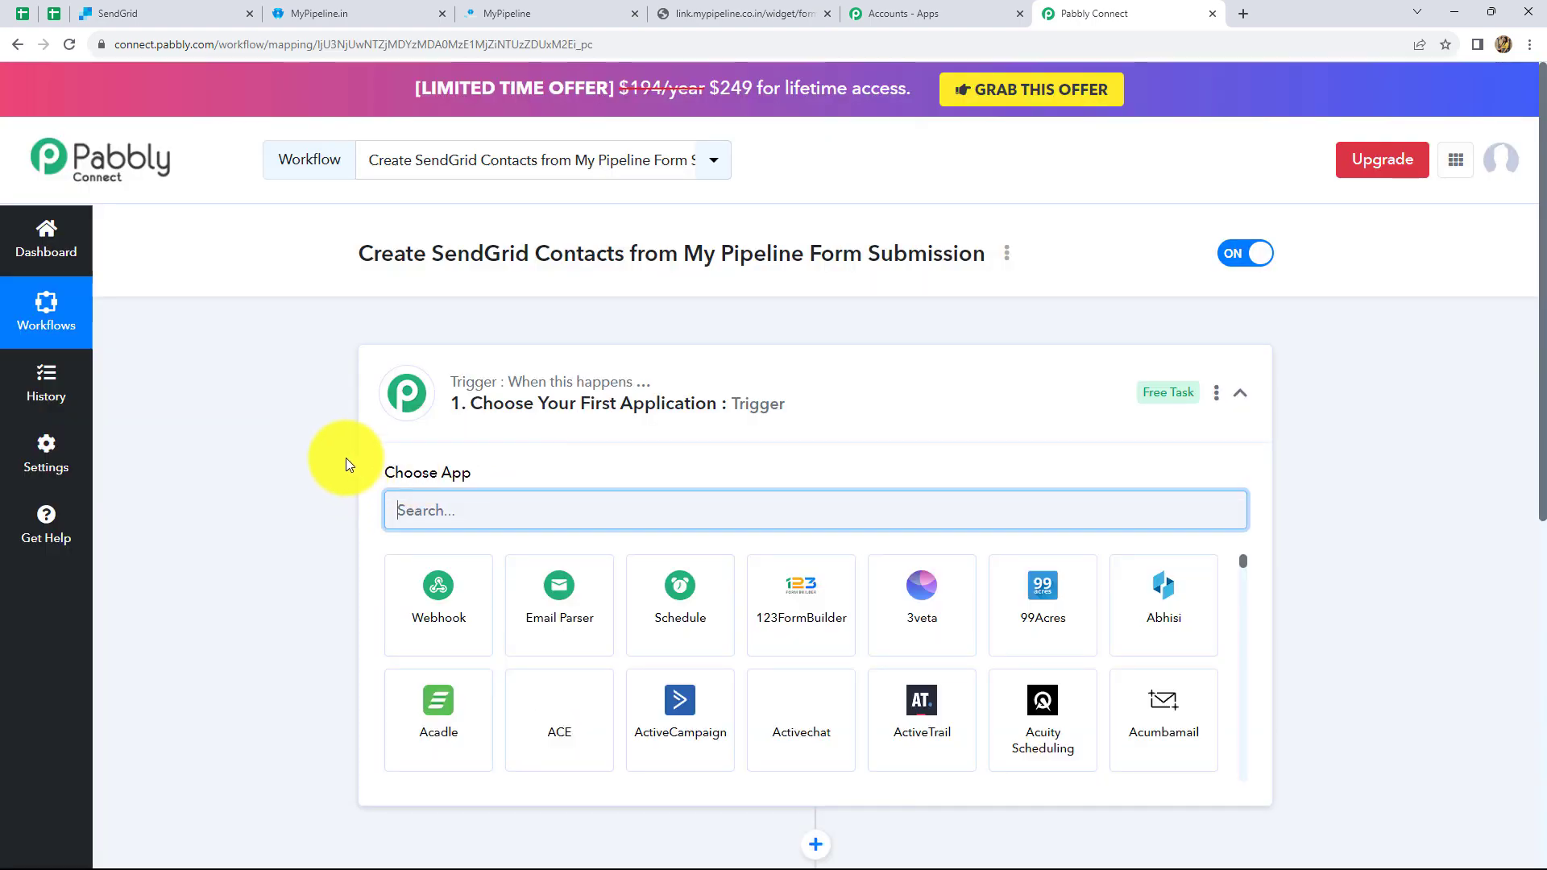
- Set the trigger app to My Pipeline with the Form Submitted event to get a webhook URL
{"action": "scroll", "coordinate": [568, 448], "scroll_direction": "down", "scroll_amount": 6}
{"action": "scroll", "coordinate": [568, 449], "scroll_direction": "up", "scroll_amount": 3}
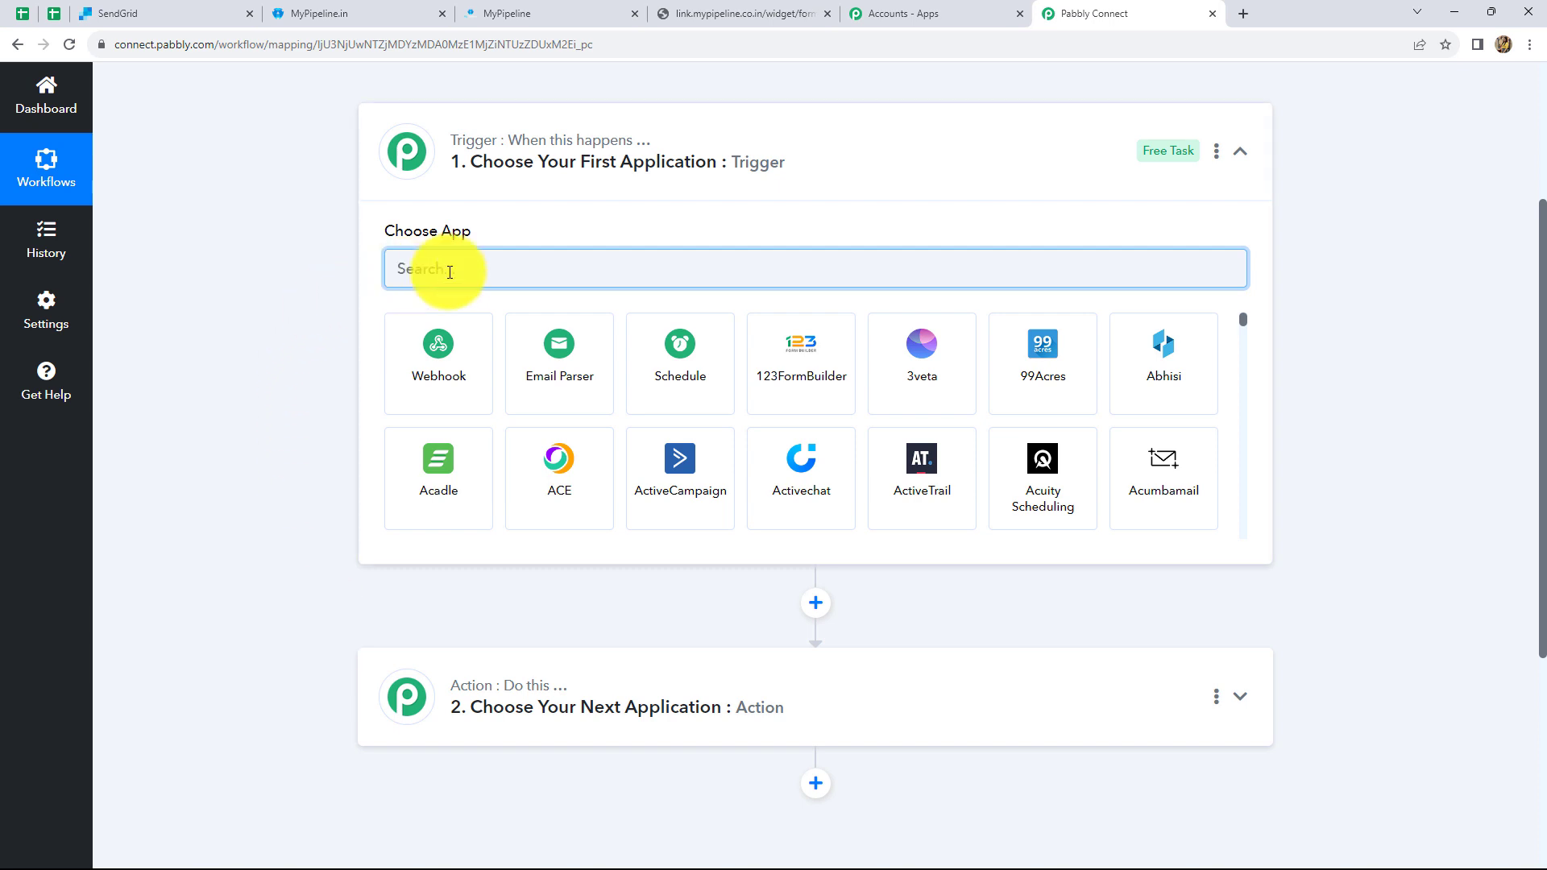
{"action": "type", "text": "My"}
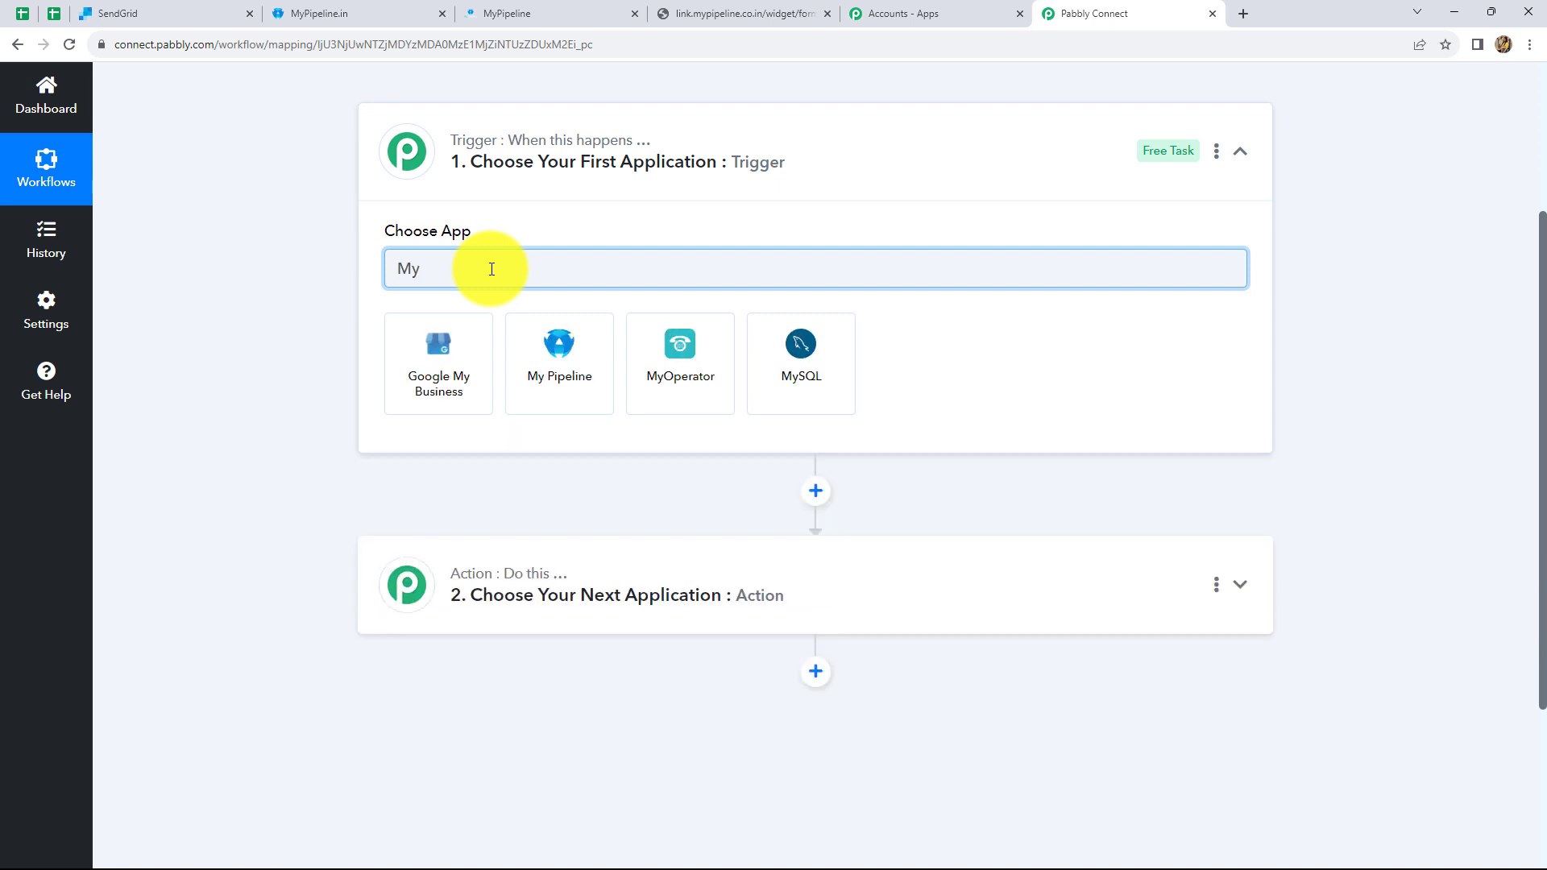
{"action": "left_click", "coordinate": [552, 395]}
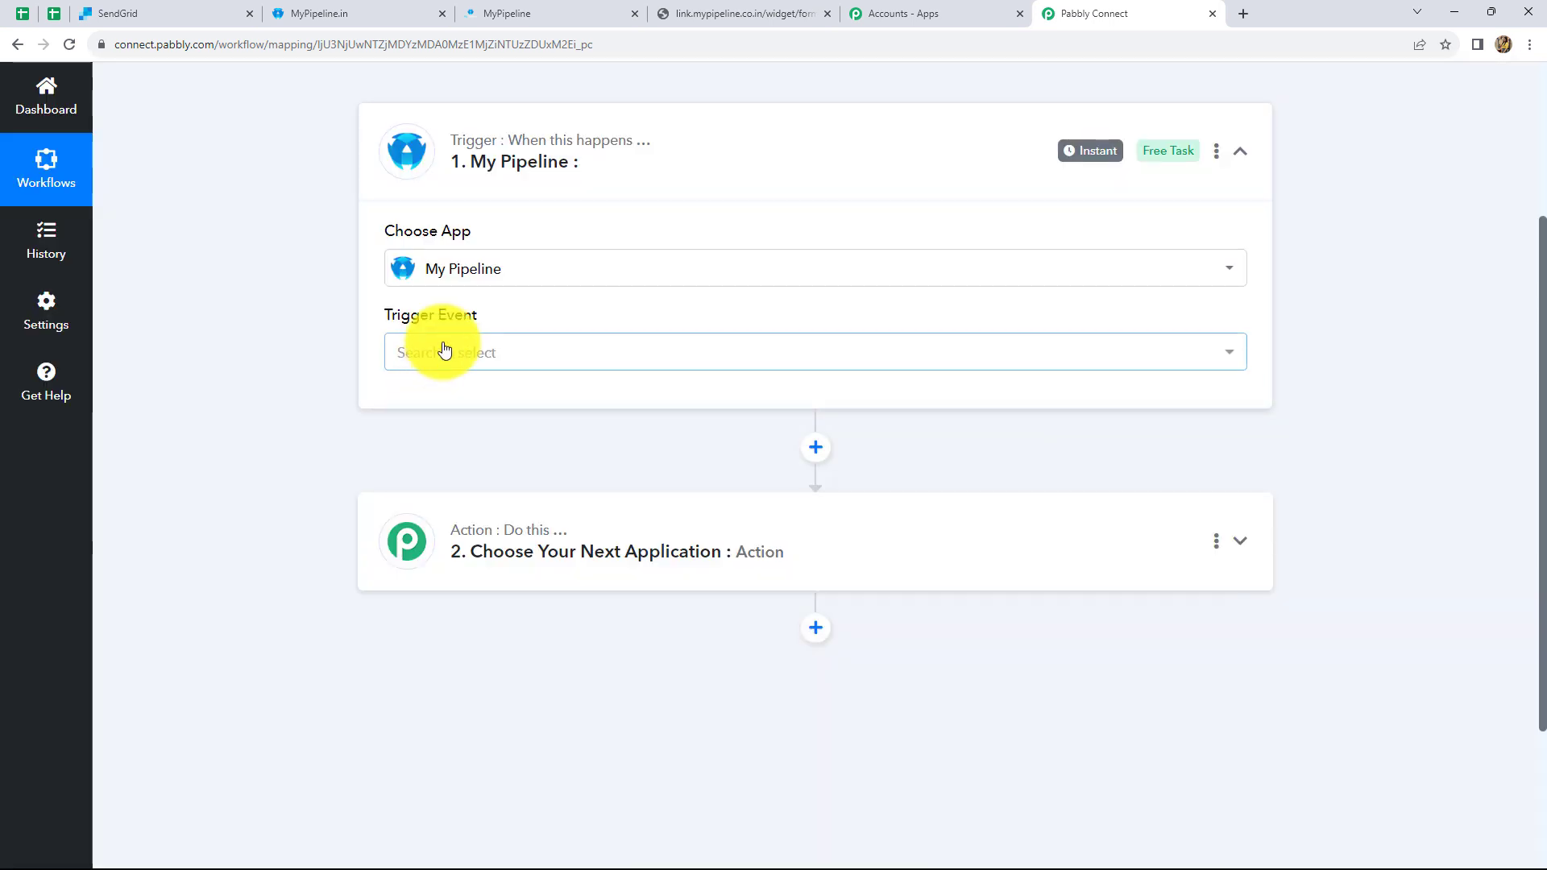
{"action": "left_click", "coordinate": [443, 355]}
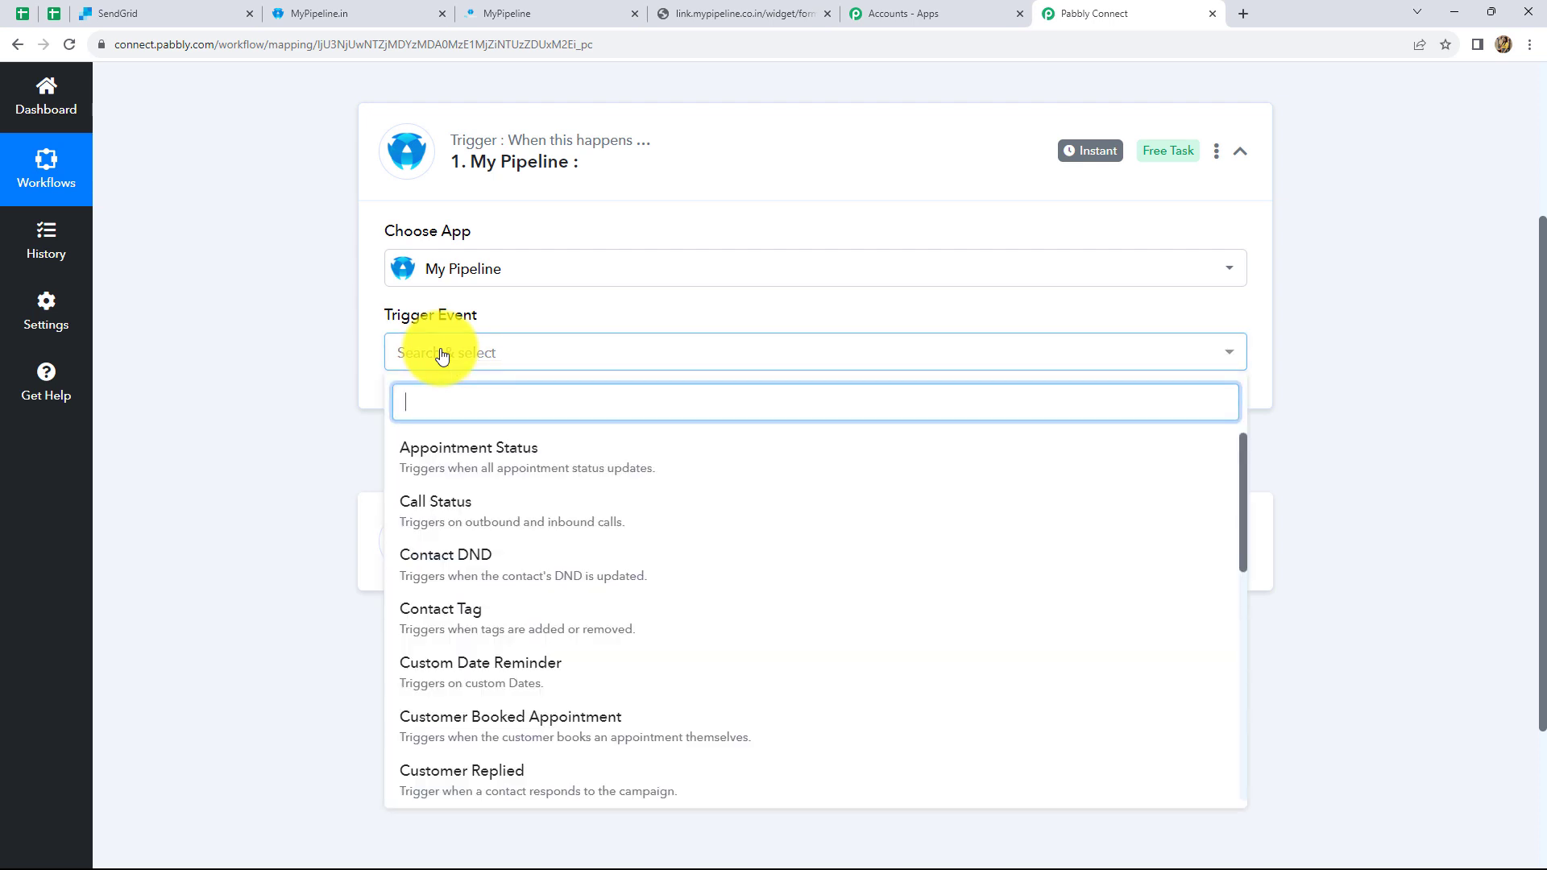
{"action": "scroll", "coordinate": [490, 569], "scroll_direction": "down", "scroll_amount": 1}
{"action": "scroll", "coordinate": [487, 564], "scroll_direction": "down", "scroll_amount": 4}
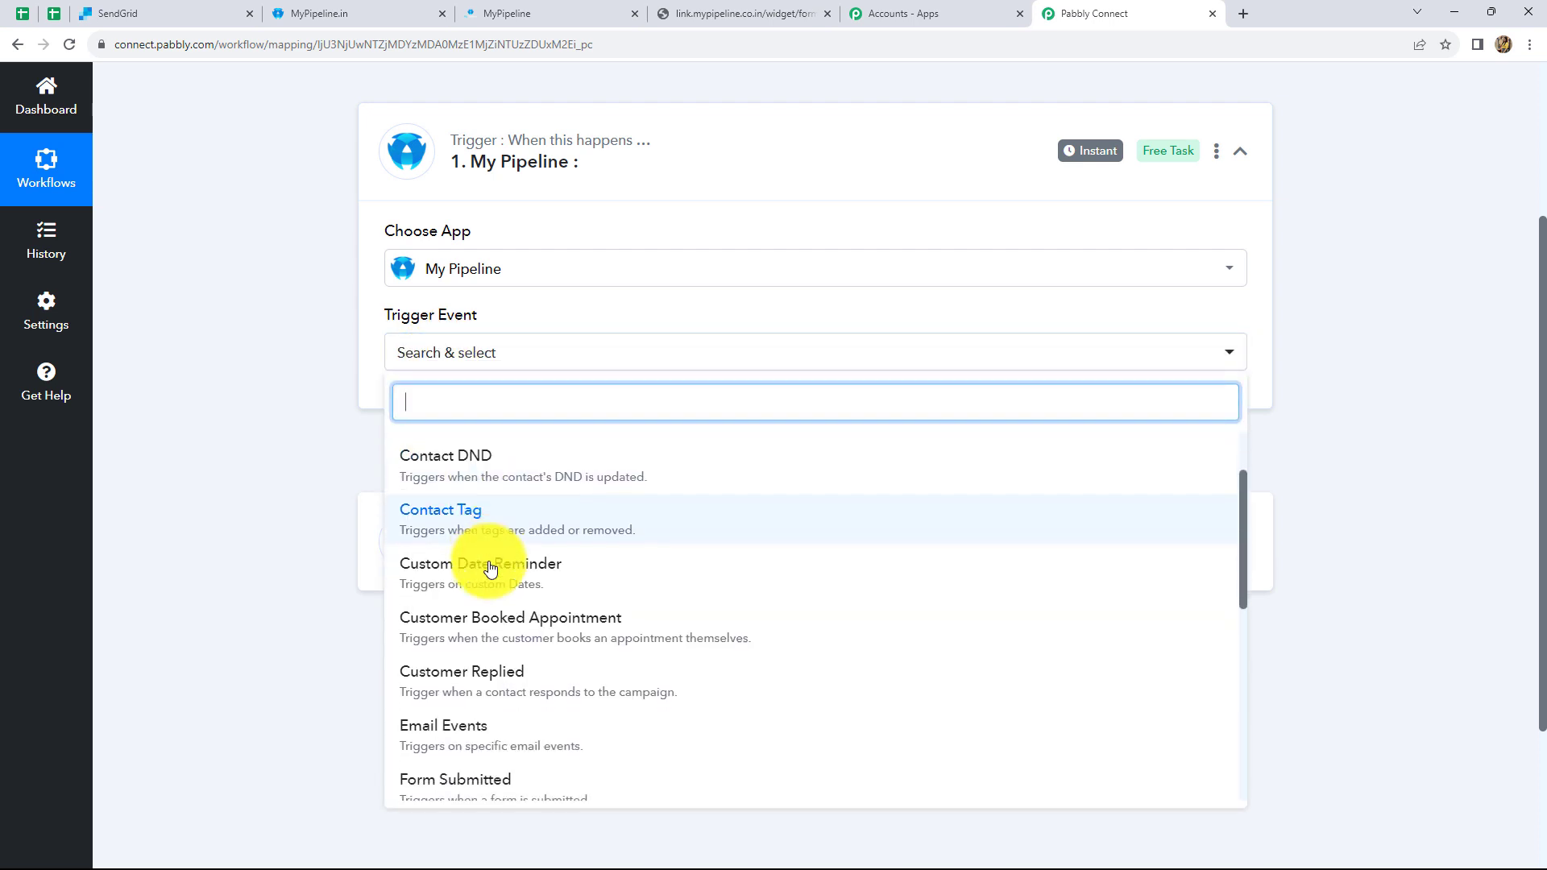
{"action": "left_click", "coordinate": [476, 635]}
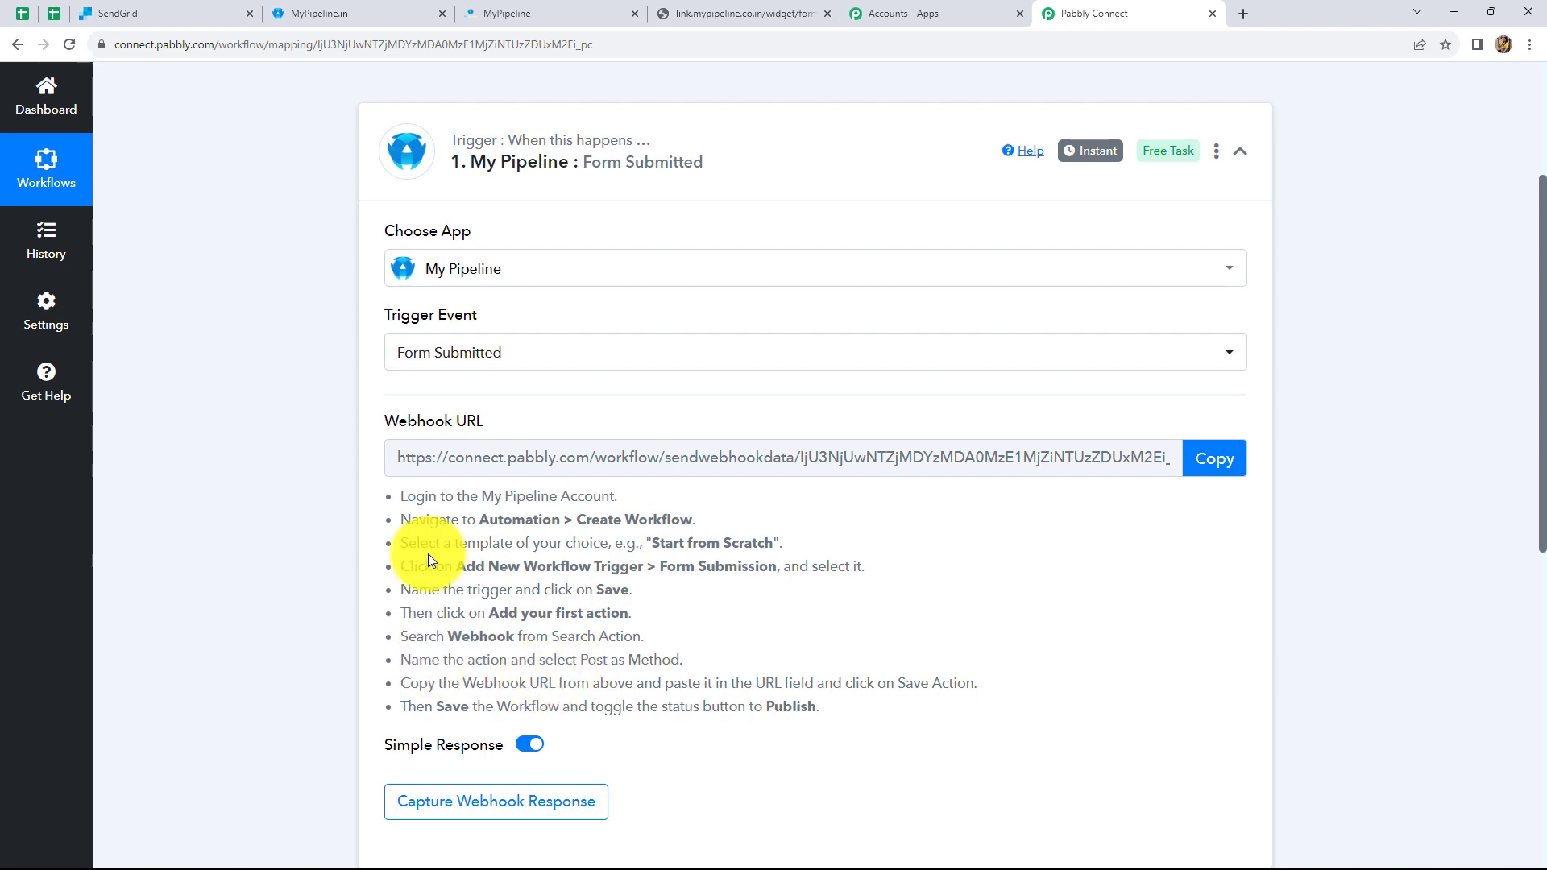
- In MyPipeline's Automation section, create a new workflow starting from scratch
{"action": "left_click", "coordinate": [564, 7]}
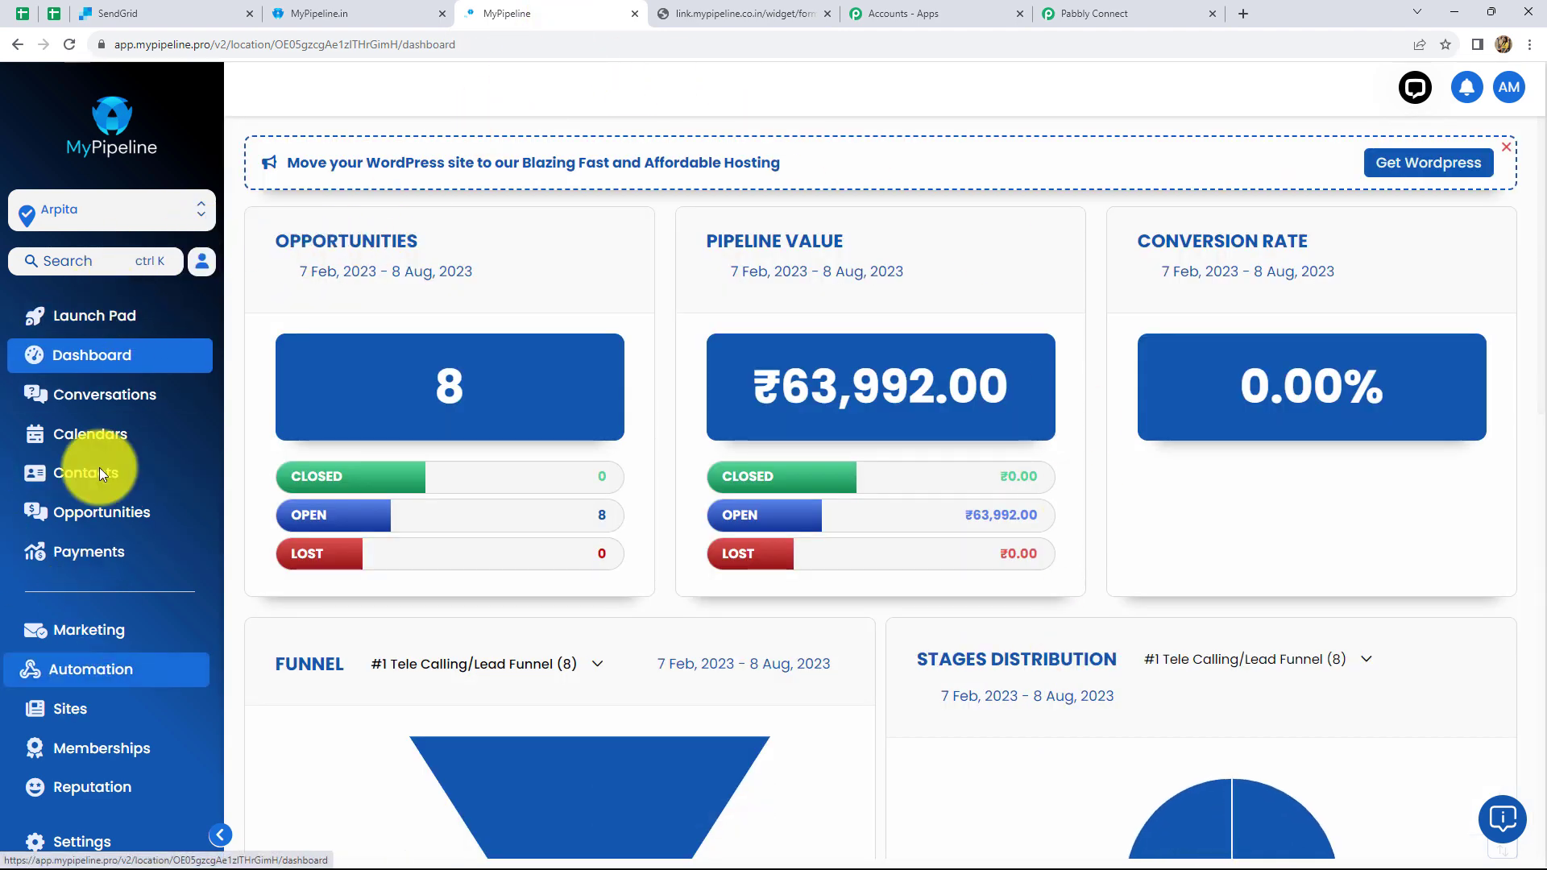
{"action": "left_click", "coordinate": [71, 679]}
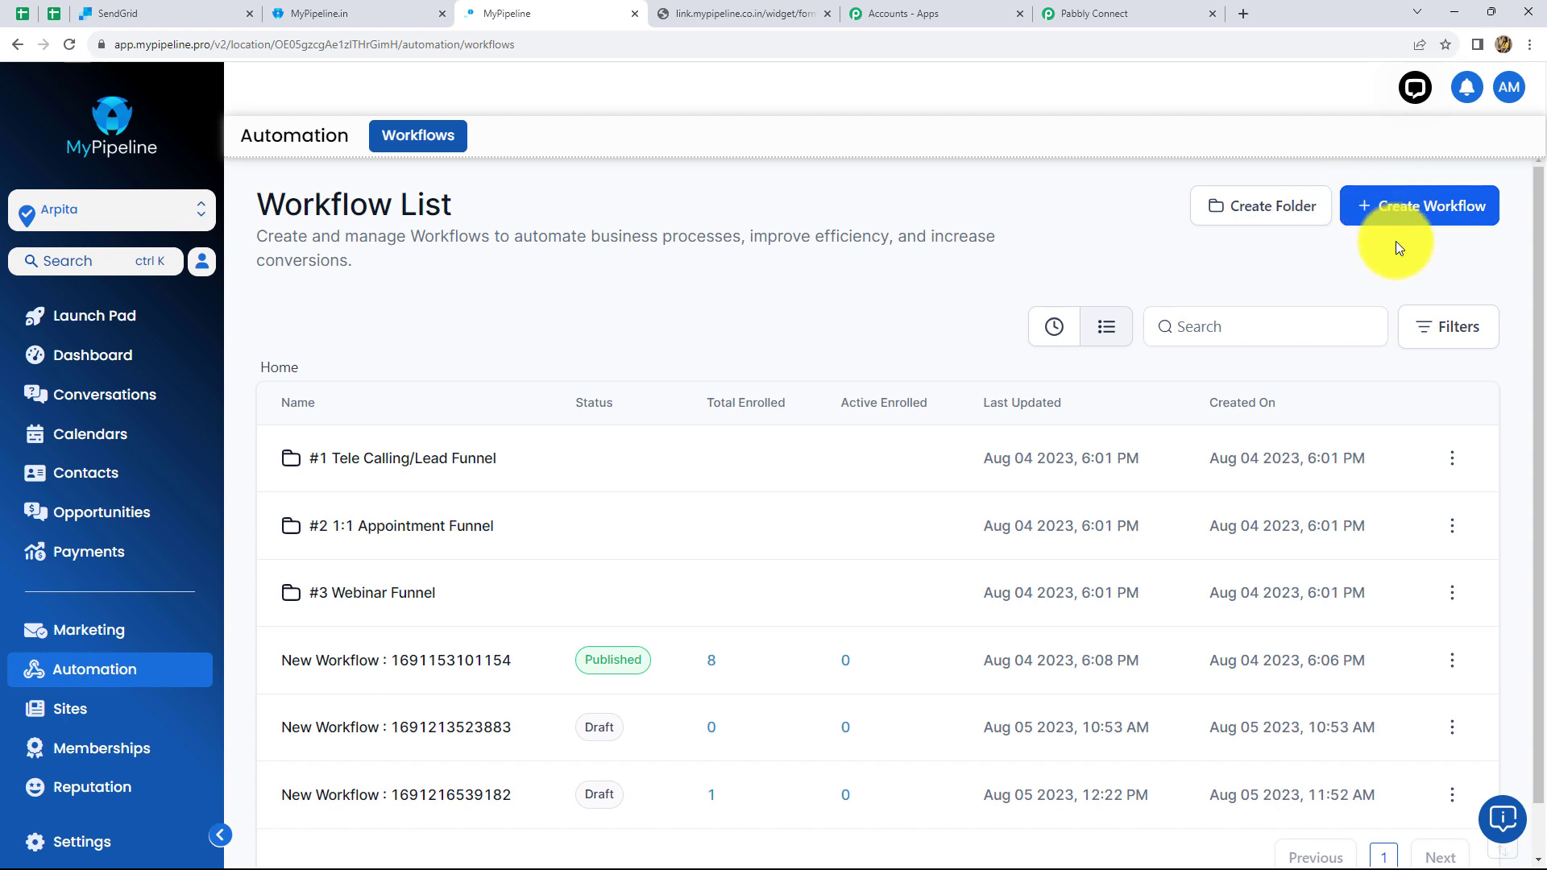
{"action": "left_click", "coordinate": [1396, 207]}
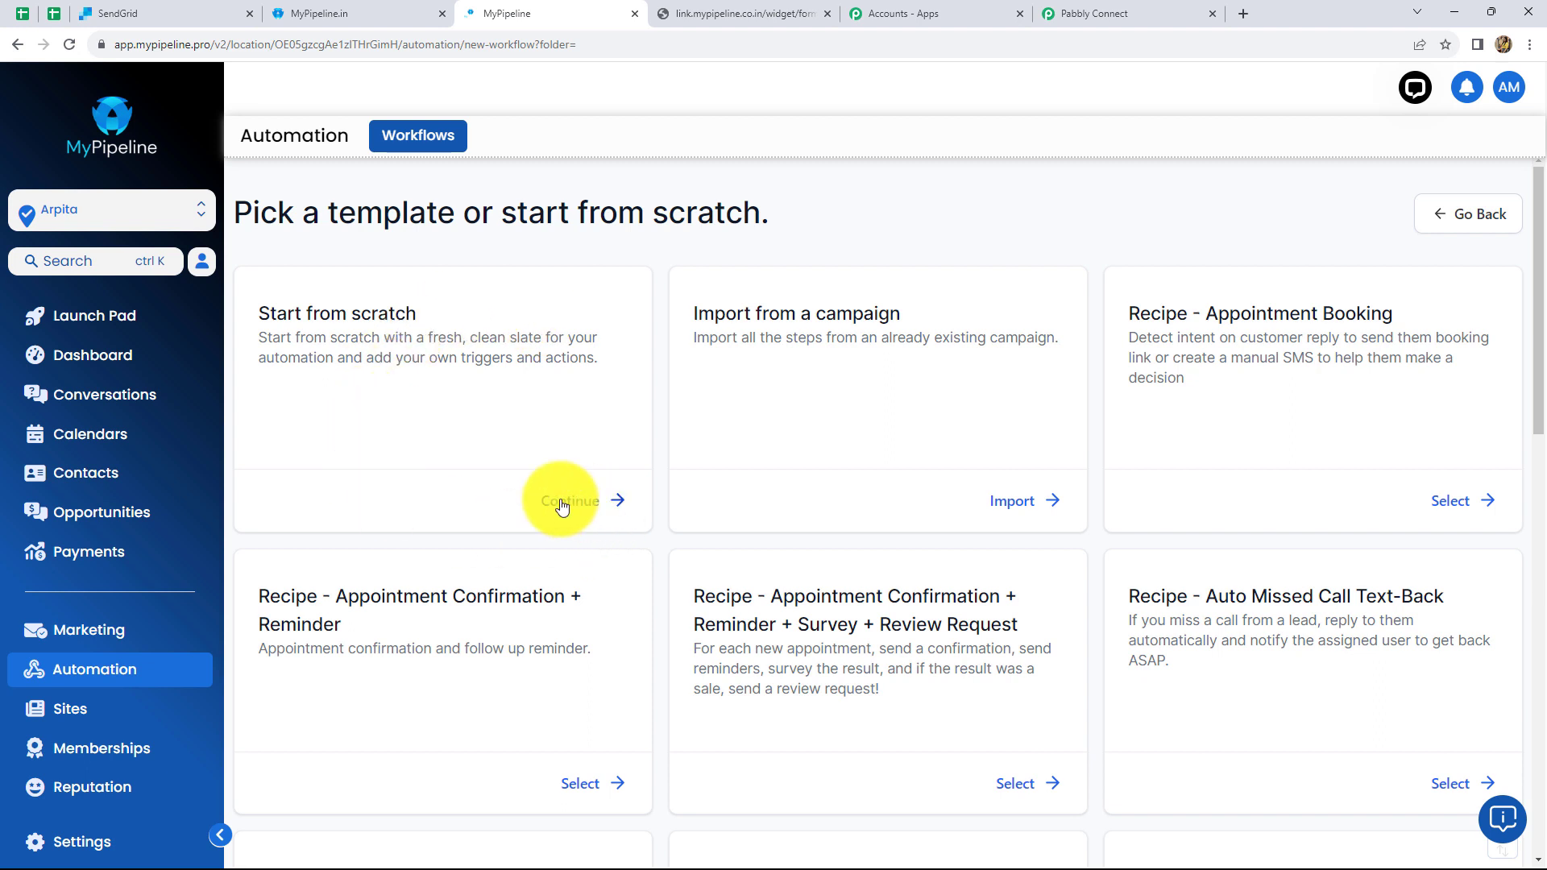
{"action": "left_click", "coordinate": [563, 501]}
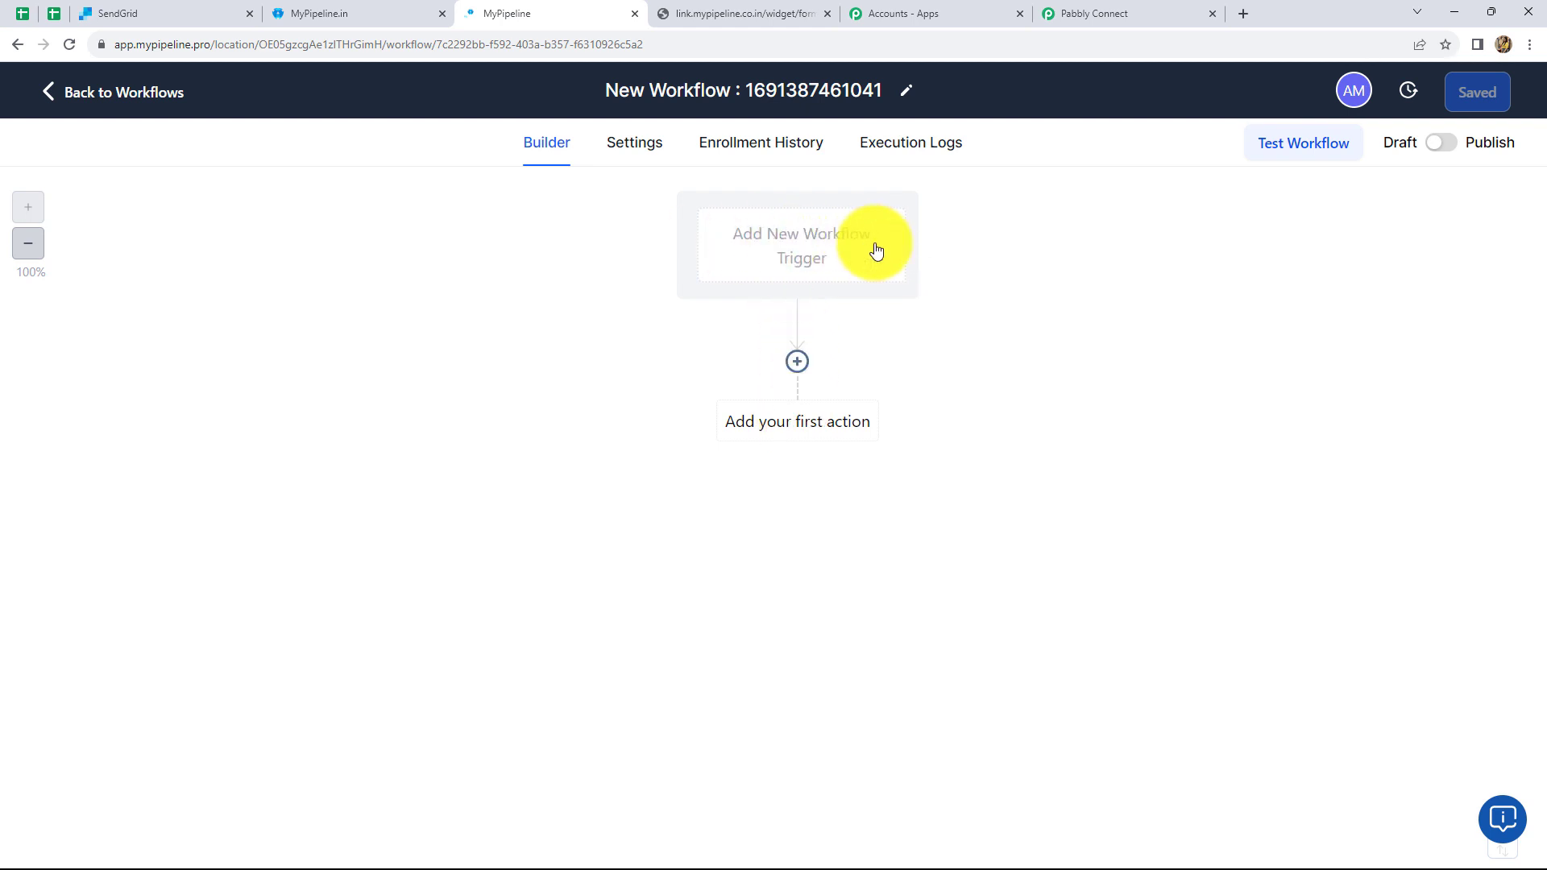
- Add and save a Form Submitted trigger on the new MyPipeline workflow
{"action": "left_click", "coordinate": [815, 255]}
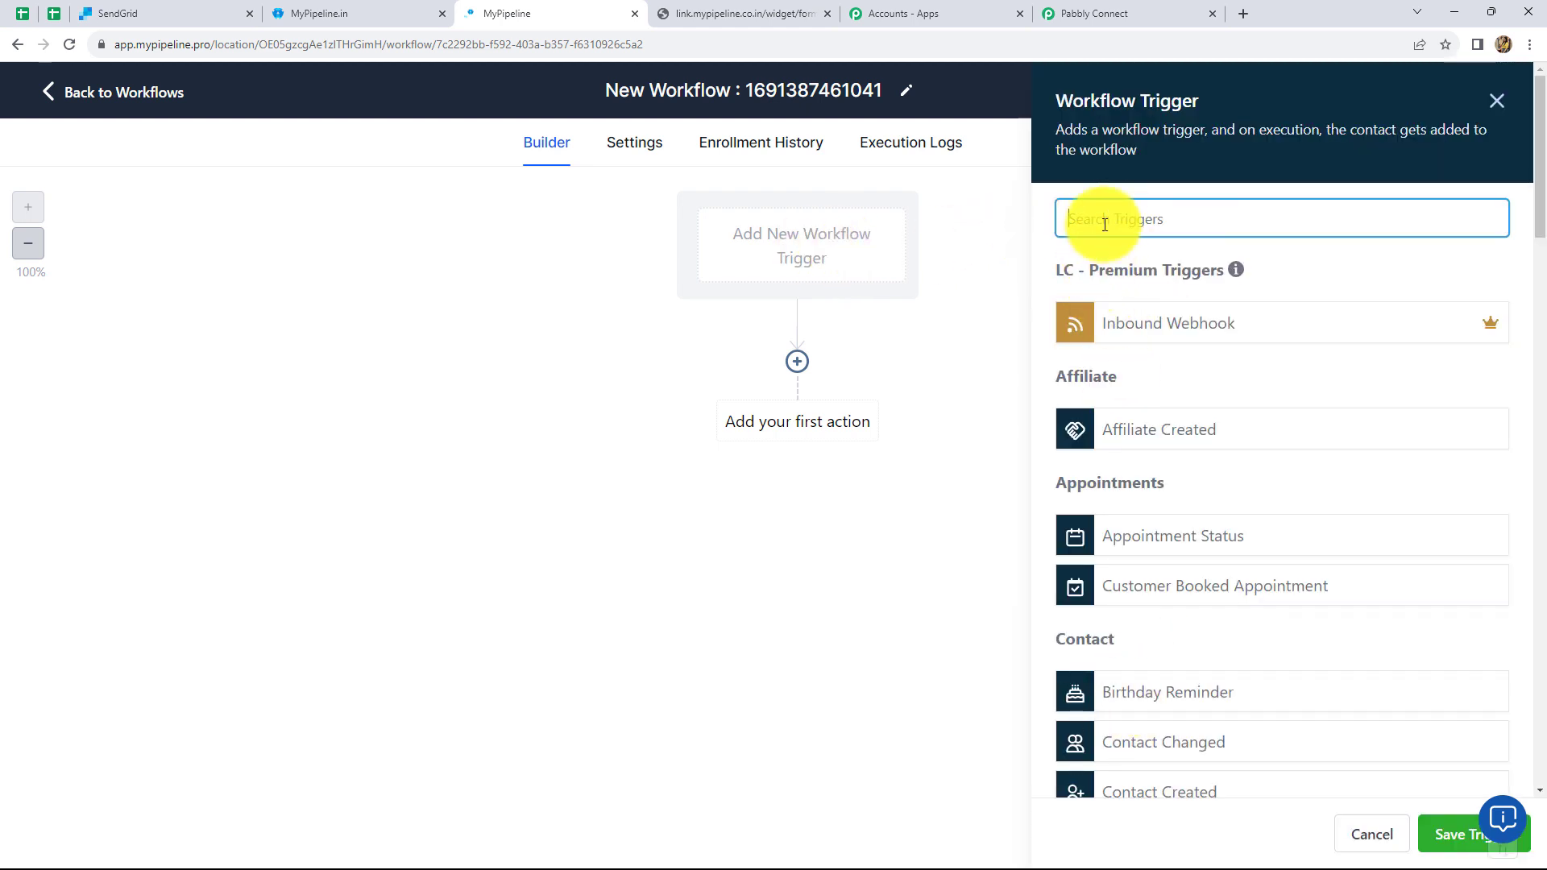
{"action": "type", "text": "Fo"}
{"action": "left_click", "coordinate": [1141, 323]}
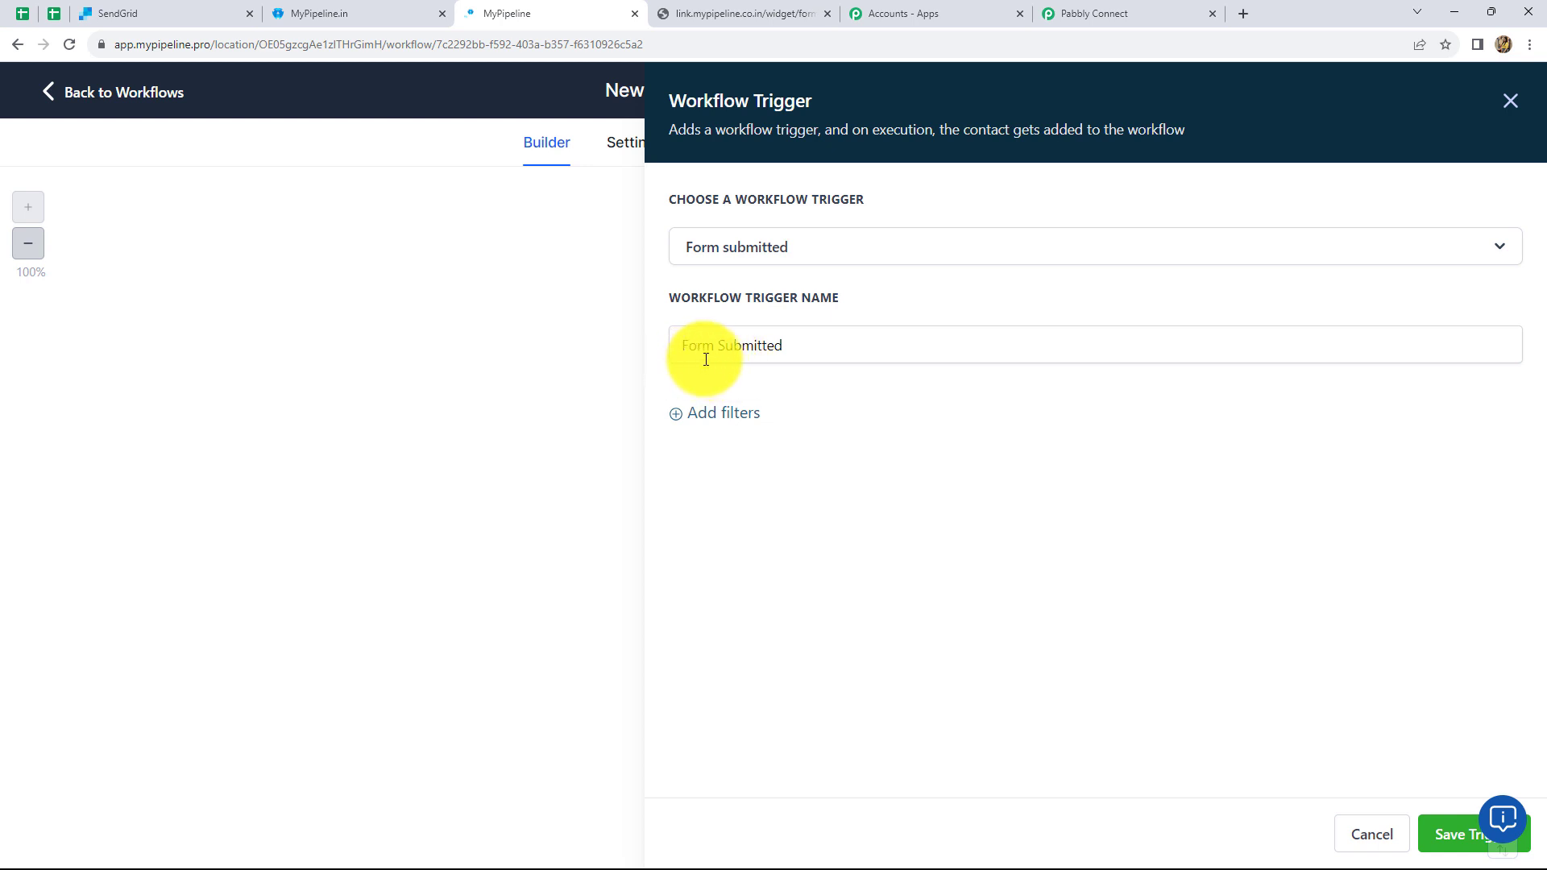
{"action": "left_click", "coordinate": [1450, 838]}
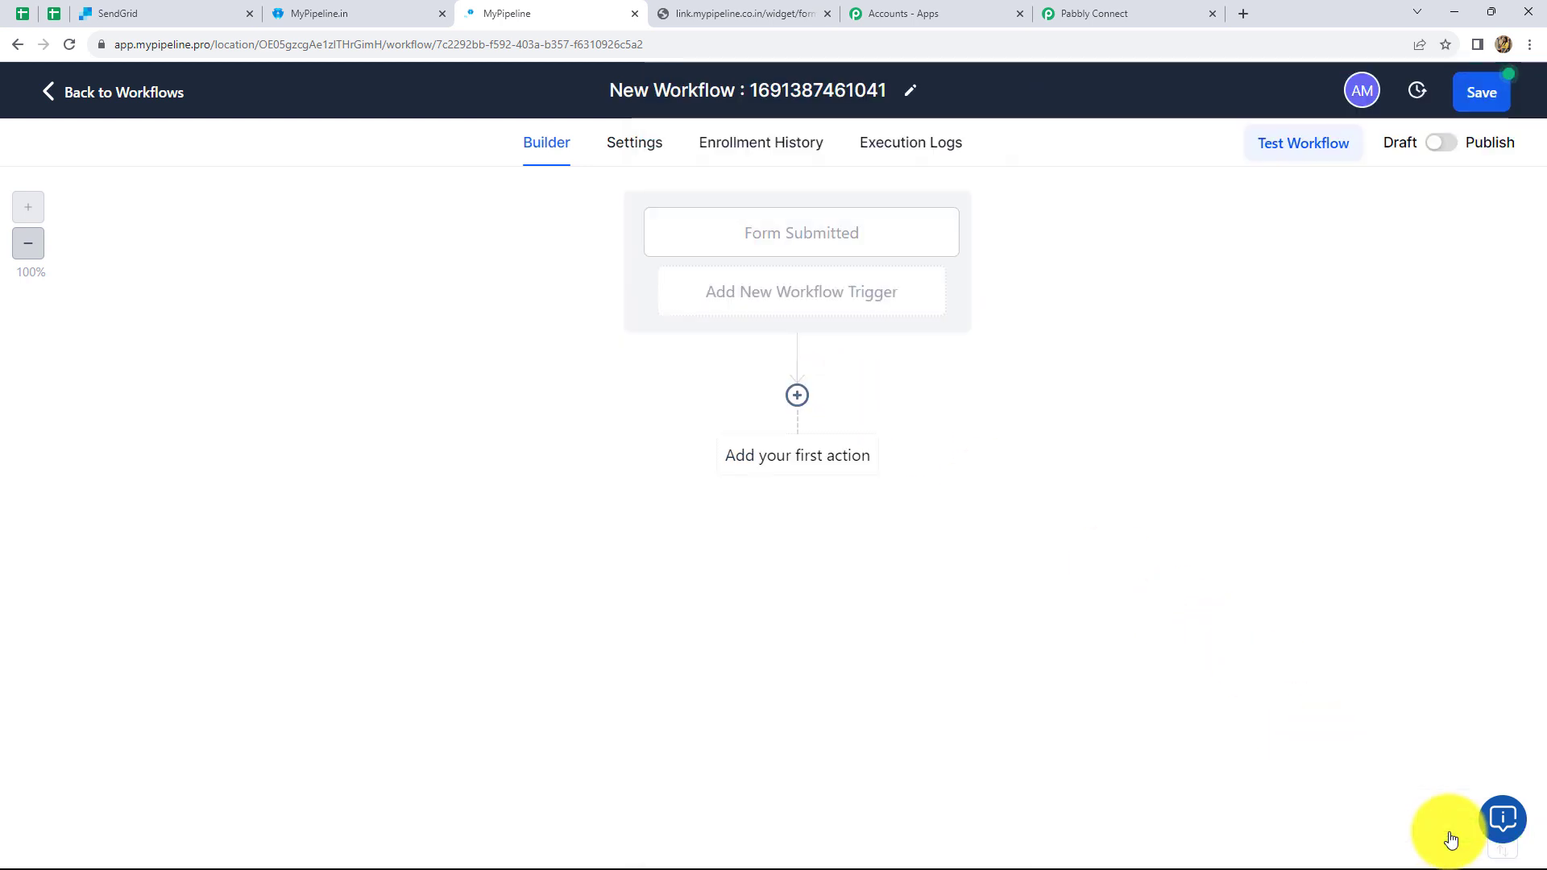
- Add a Webhook action after the trigger with POST as the request method
{"action": "left_click", "coordinate": [753, 467]}
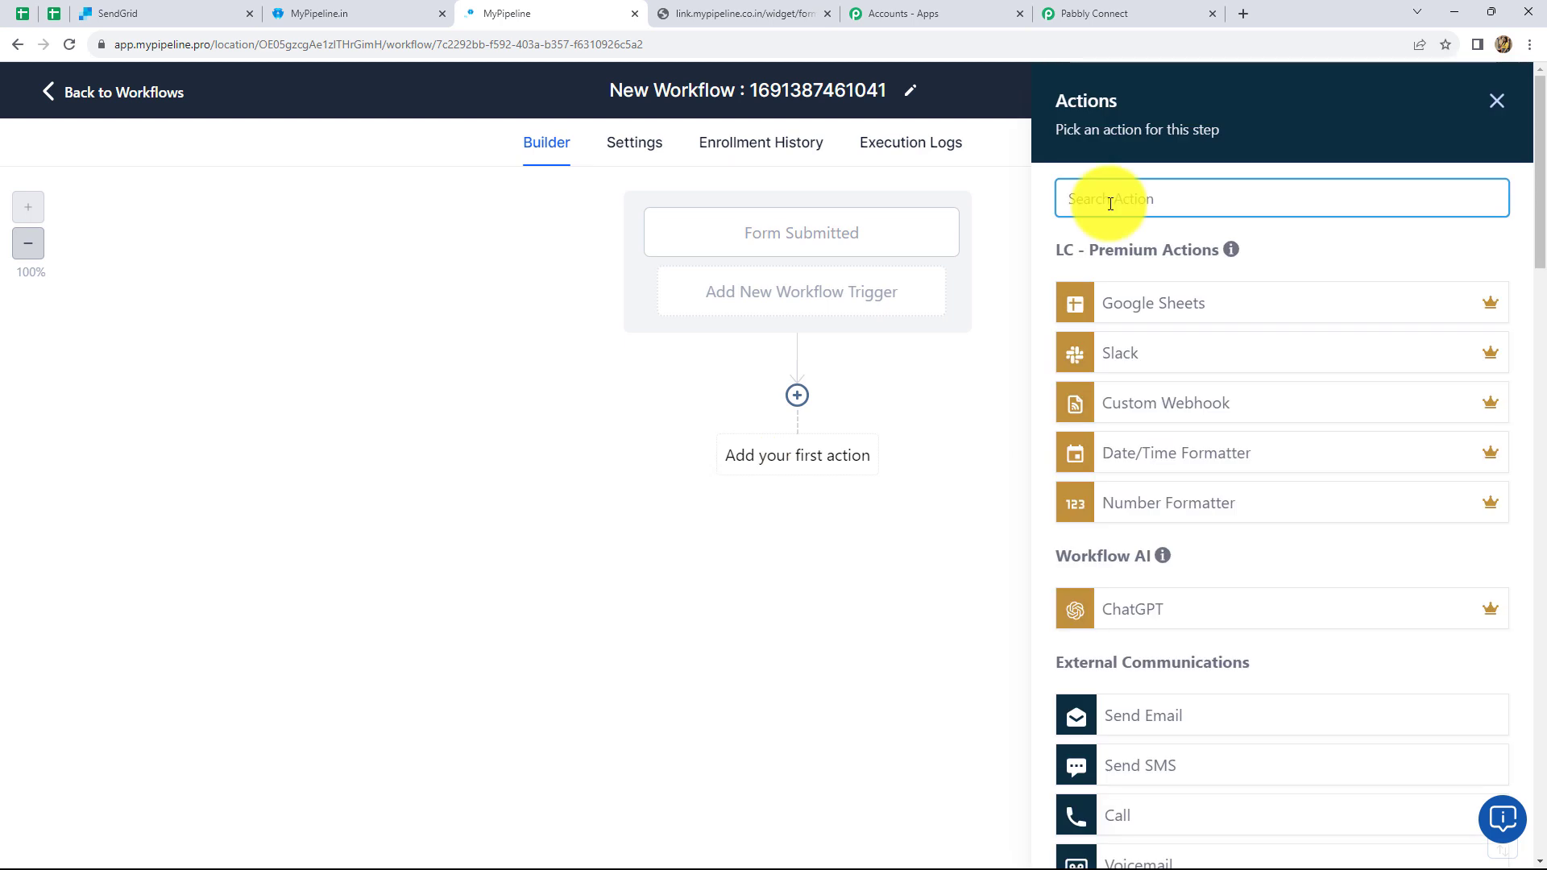
{"action": "type", "text": "web"}
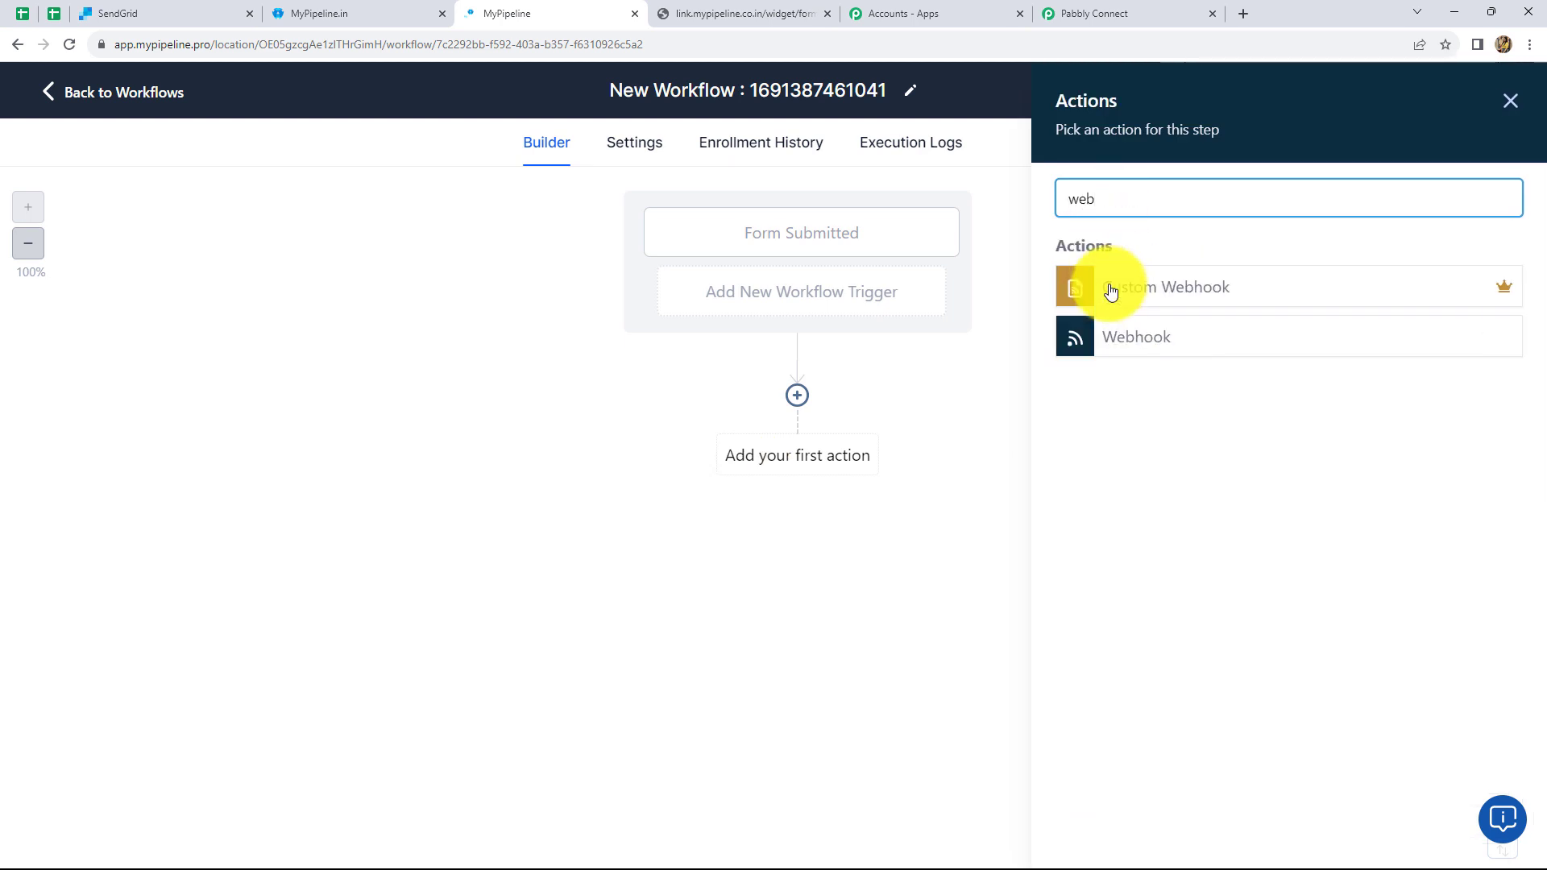
{"action": "left_click", "coordinate": [1102, 330]}
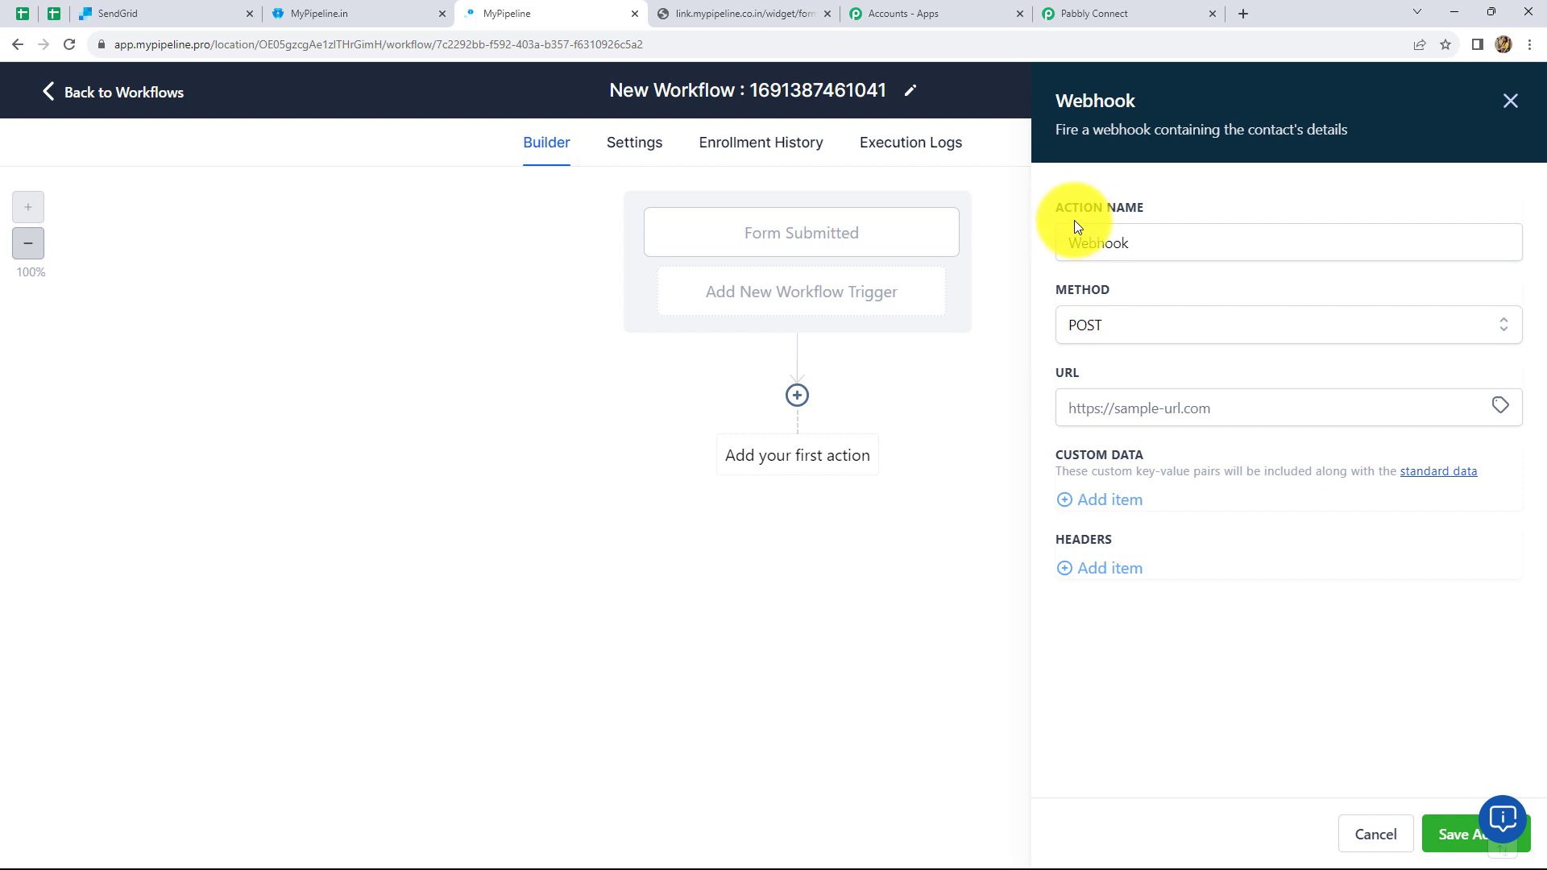
{"action": "left_click", "coordinate": [1131, 328]}
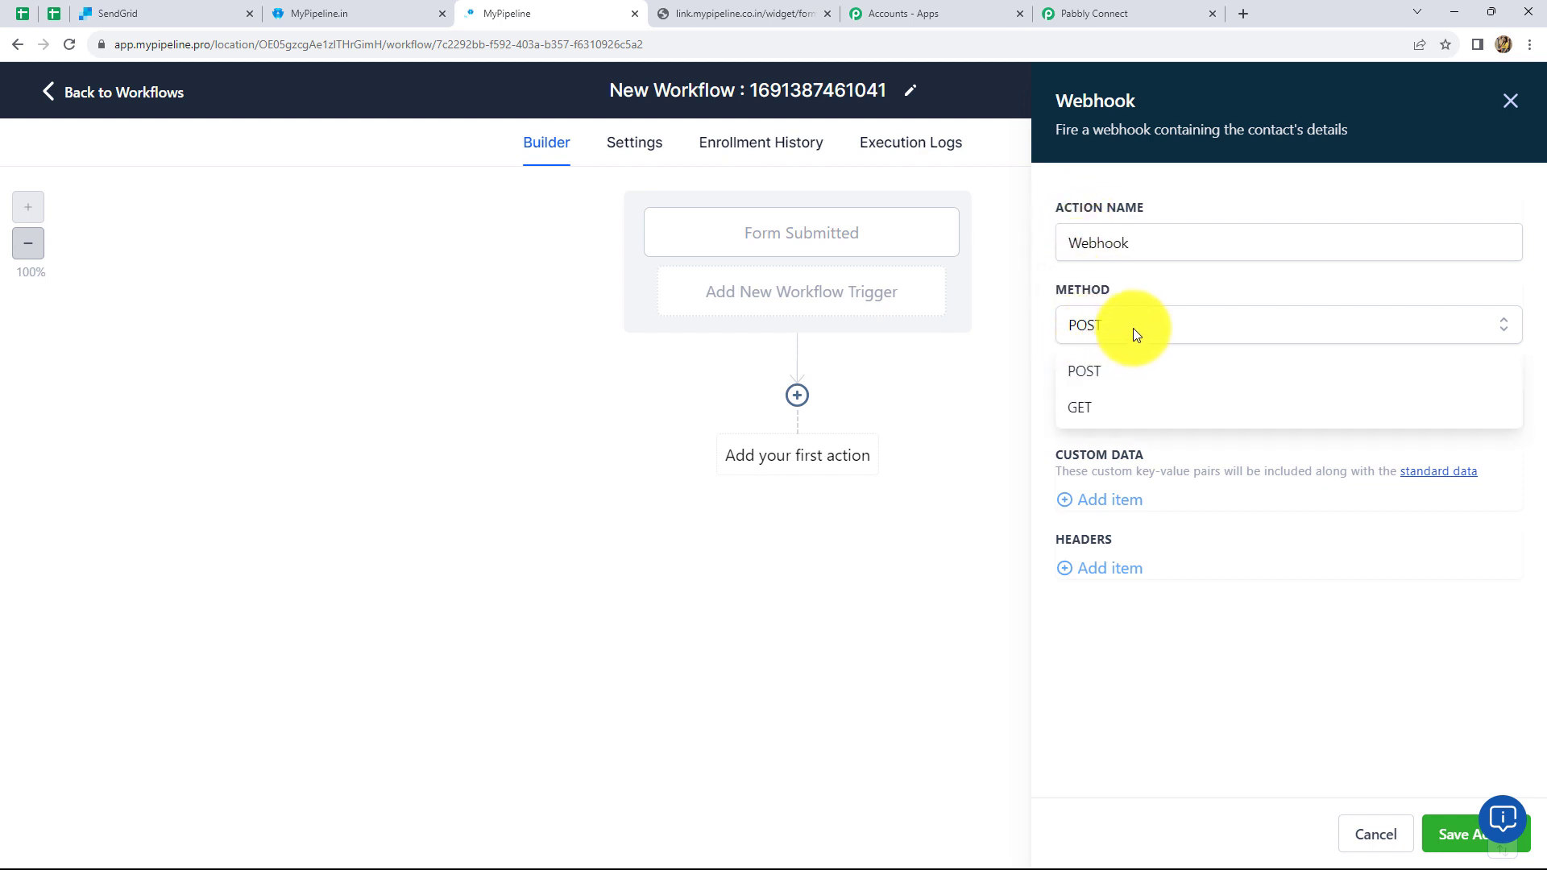
{"action": "left_click", "coordinate": [1115, 369]}
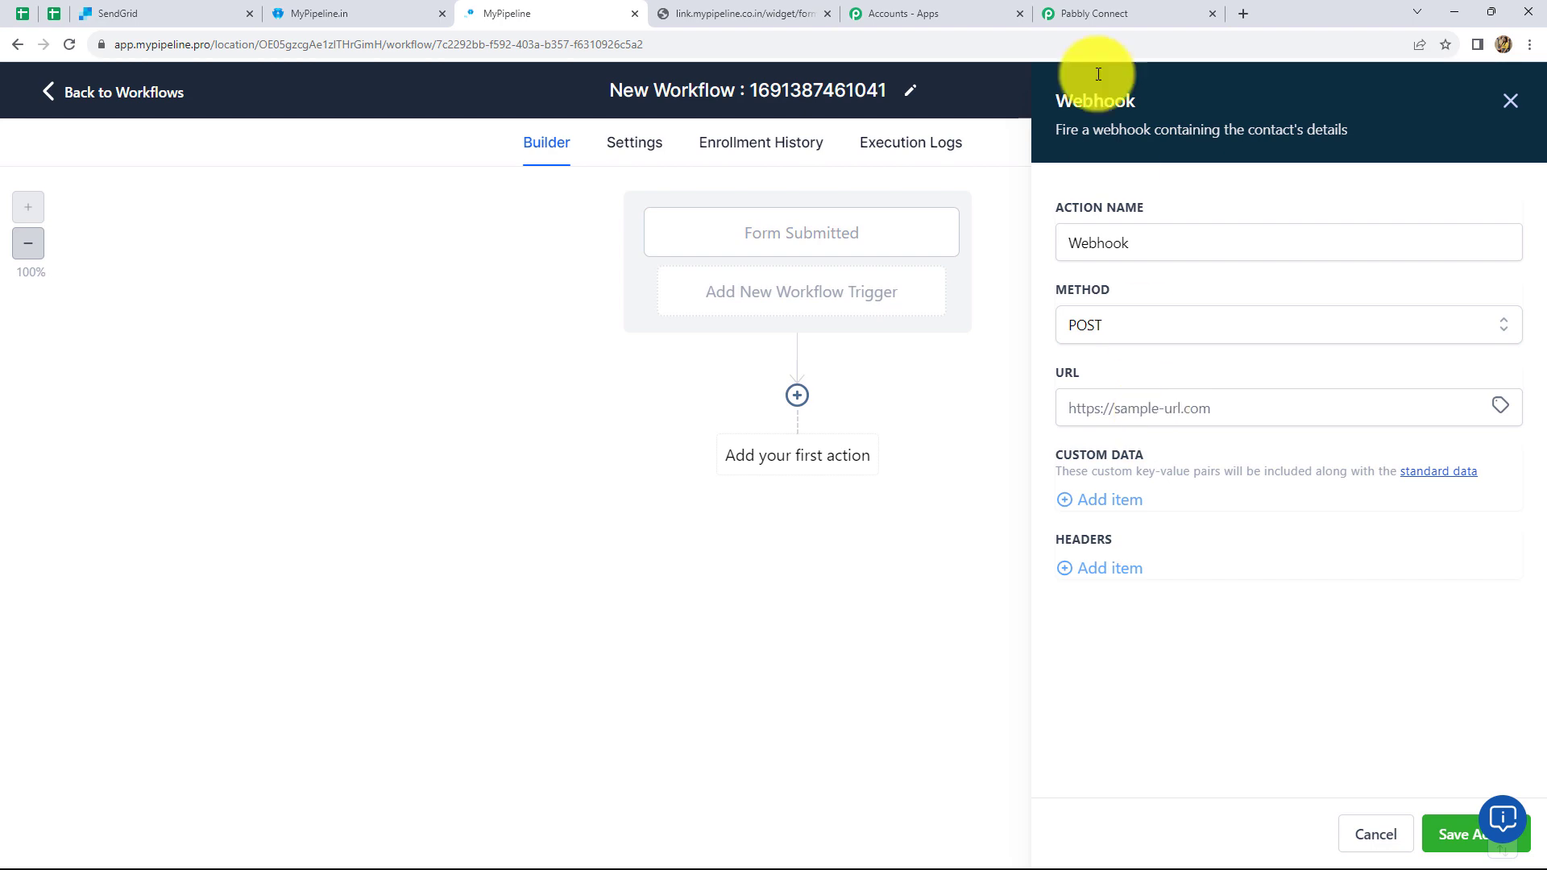
- Paste the Pabbly Connect webhook URL into the action's URL field and save the action
{"action": "left_click", "coordinate": [1083, 14]}
{"action": "left_click", "coordinate": [1221, 457]}
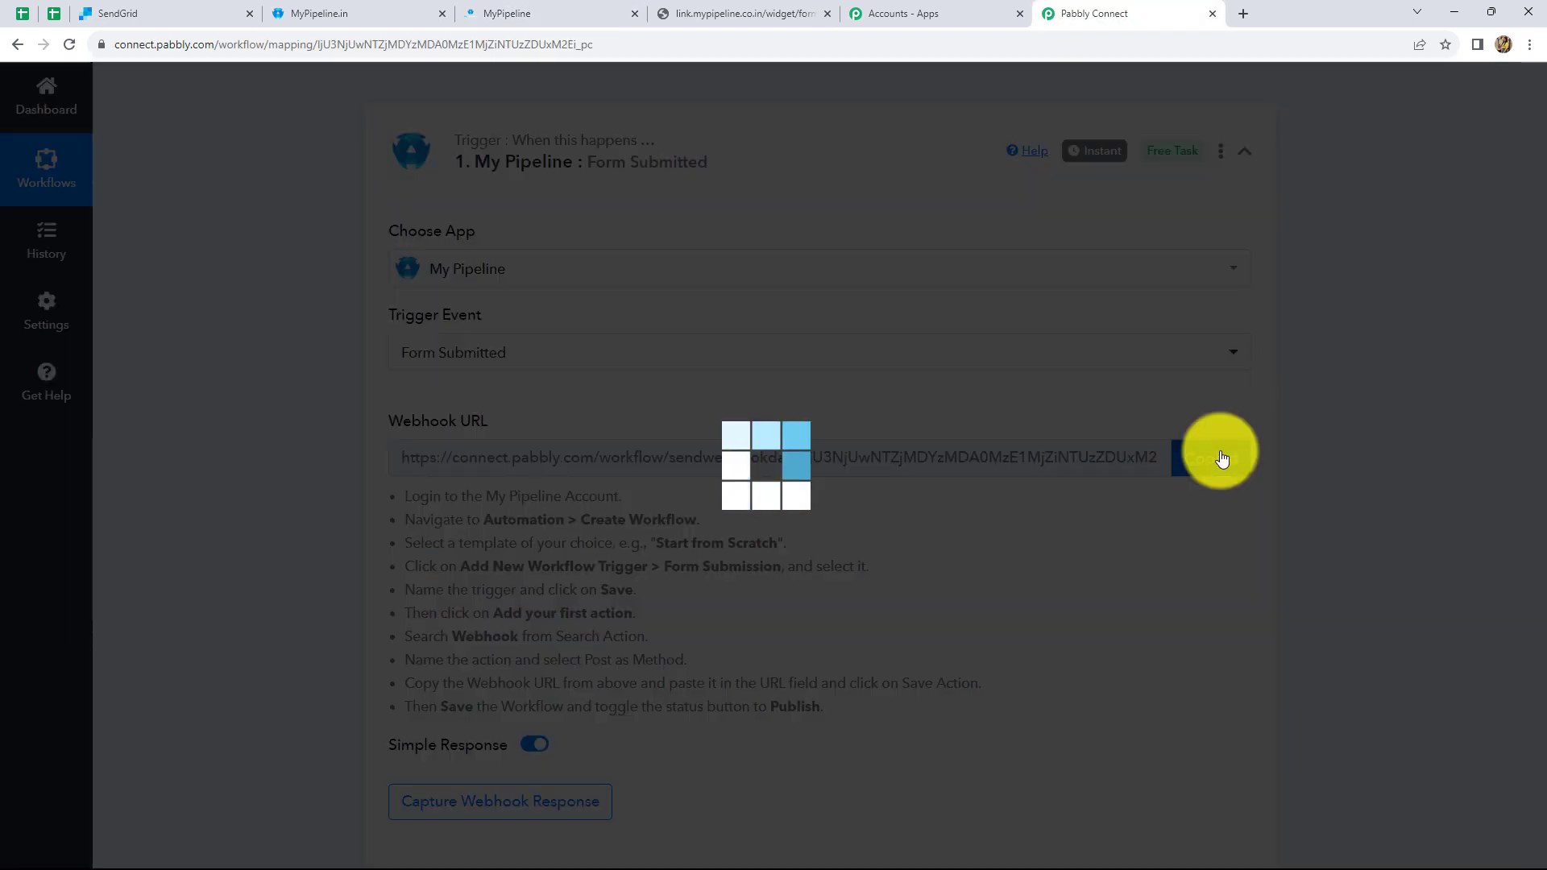
{"action": "left_click", "coordinate": [536, 13]}
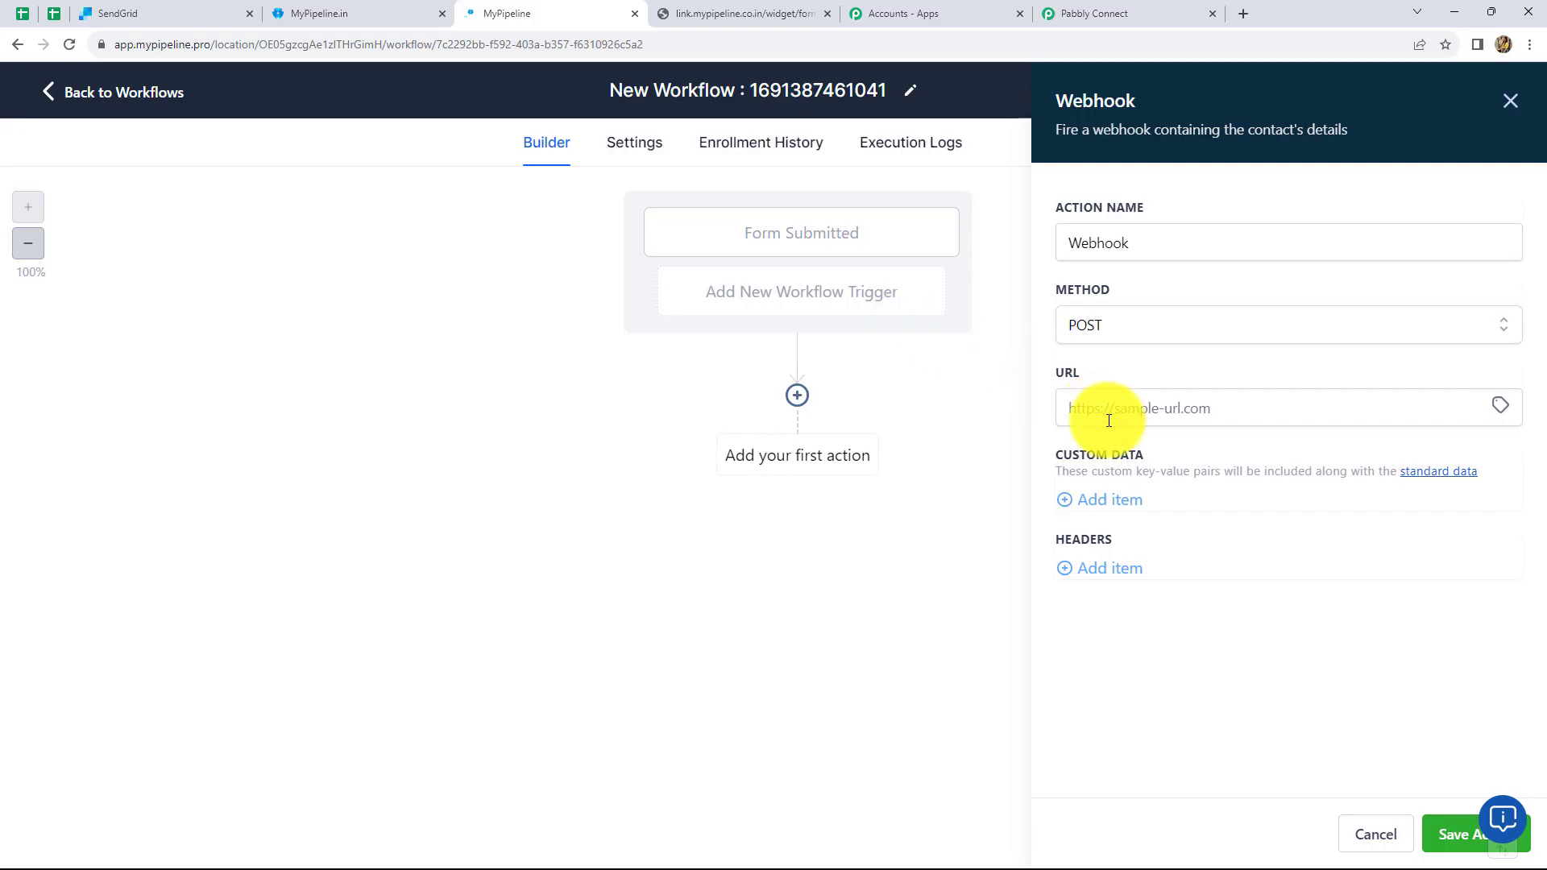
{"action": "left_click", "coordinate": [1111, 414]}
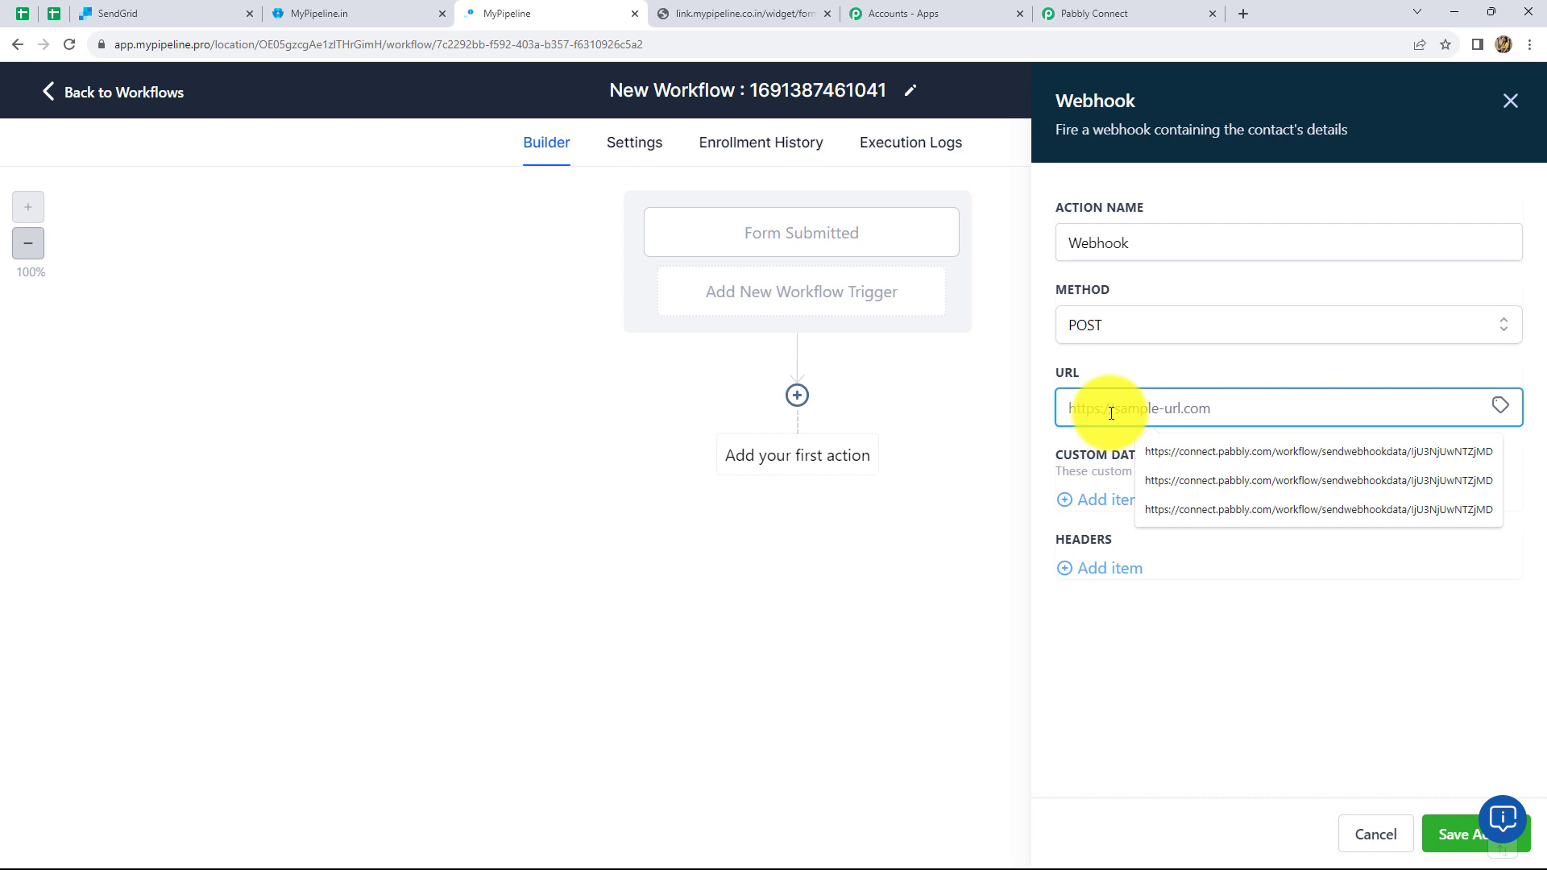
{"action": "key", "text": "ctrl+v"}
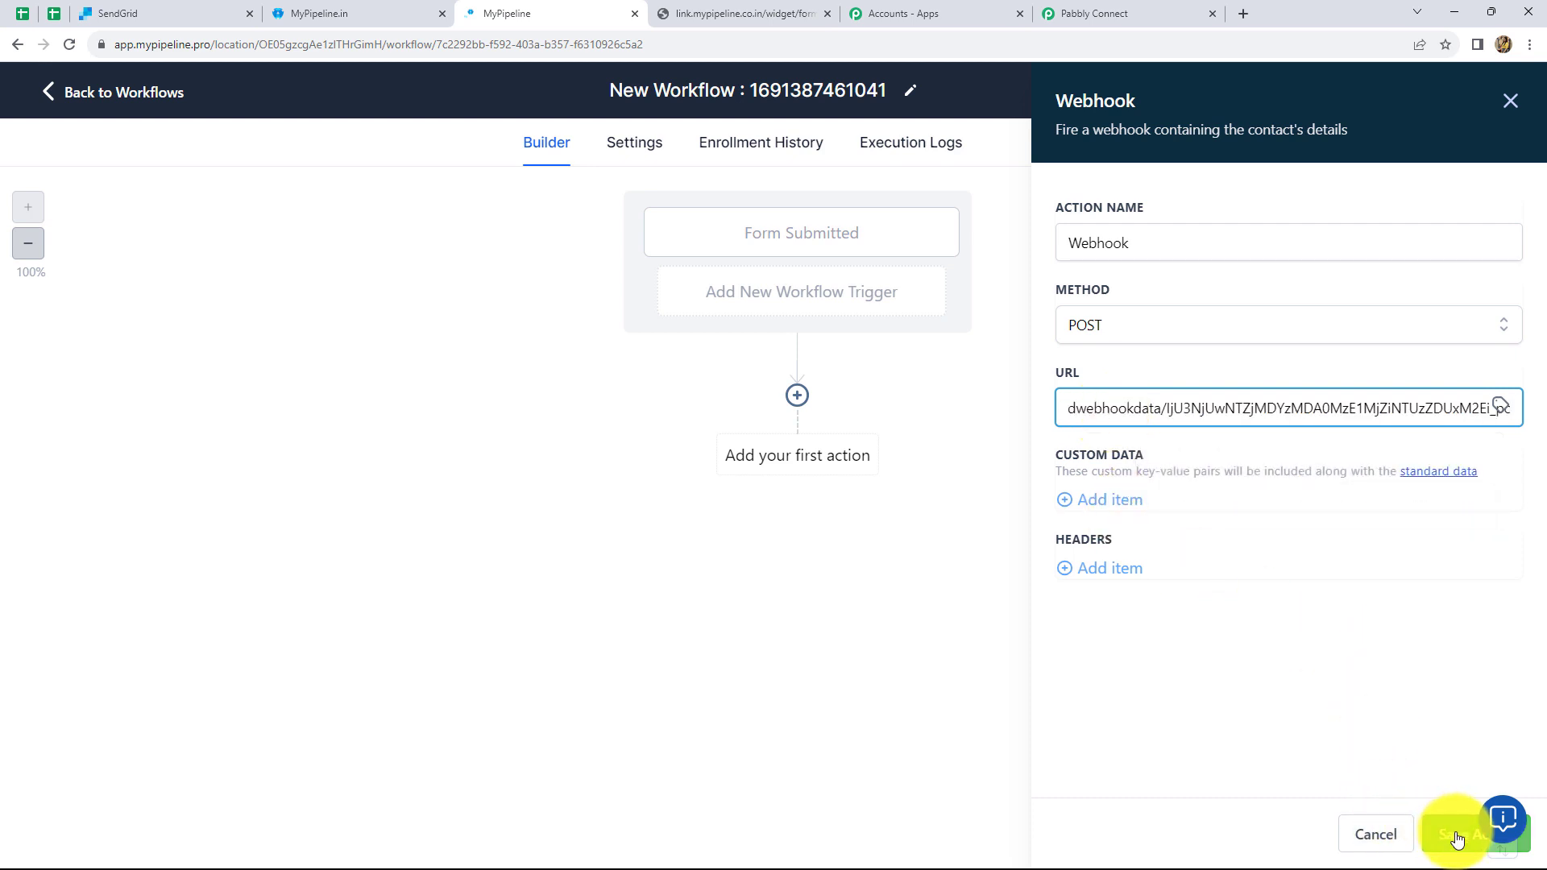
{"action": "left_click", "coordinate": [1458, 839]}
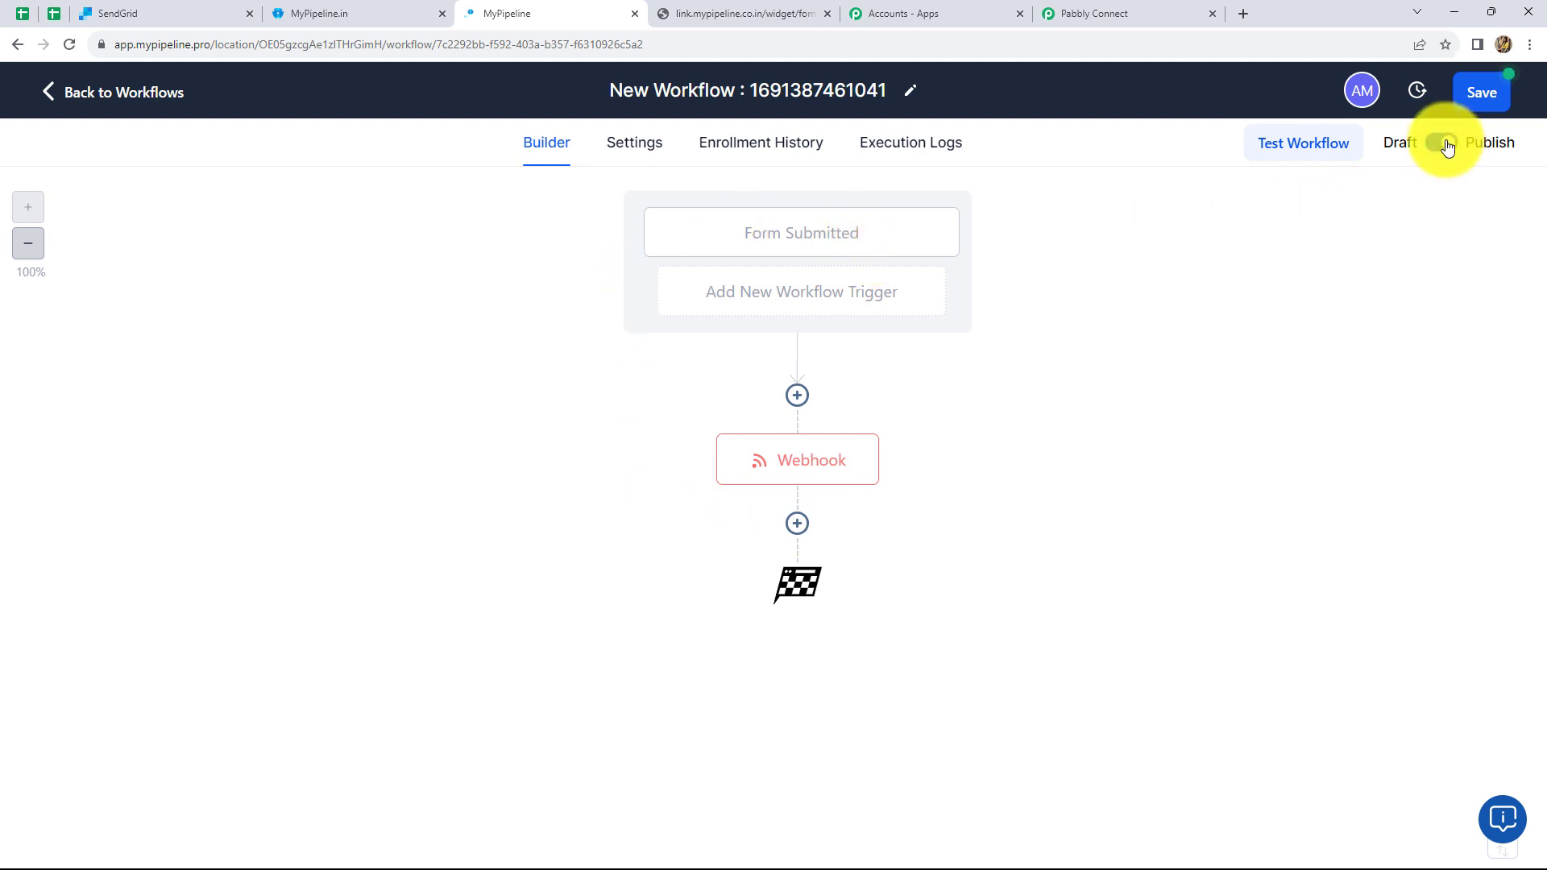
- Publish and save the MyPipeline workflow, then return to Pabbly Connect's waiting trigger
{"action": "left_click", "coordinate": [1445, 144]}
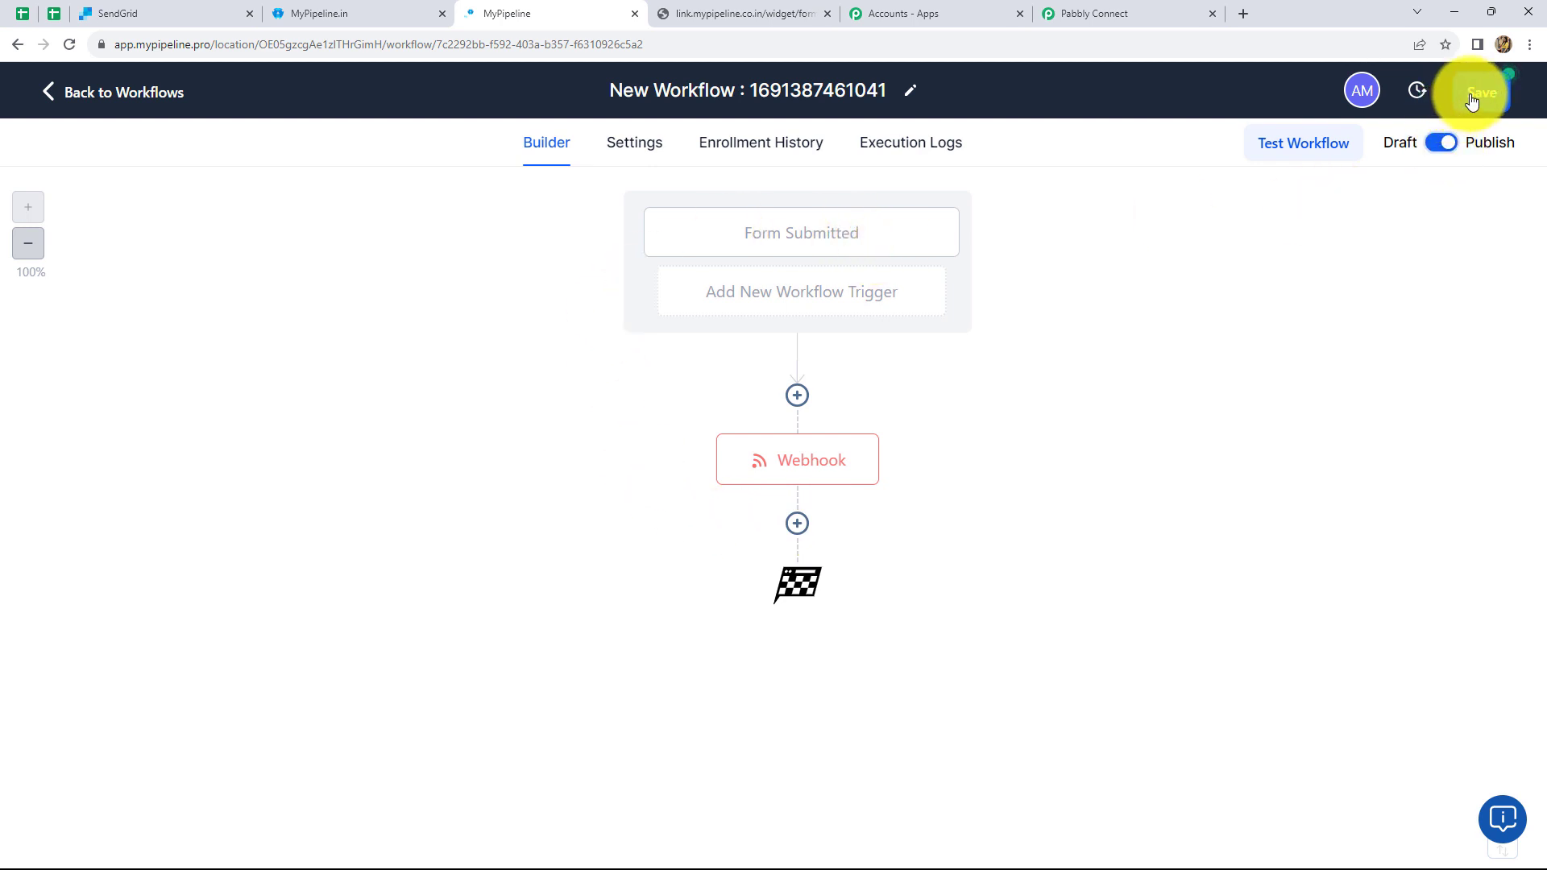
{"action": "left_click", "coordinate": [1471, 100]}
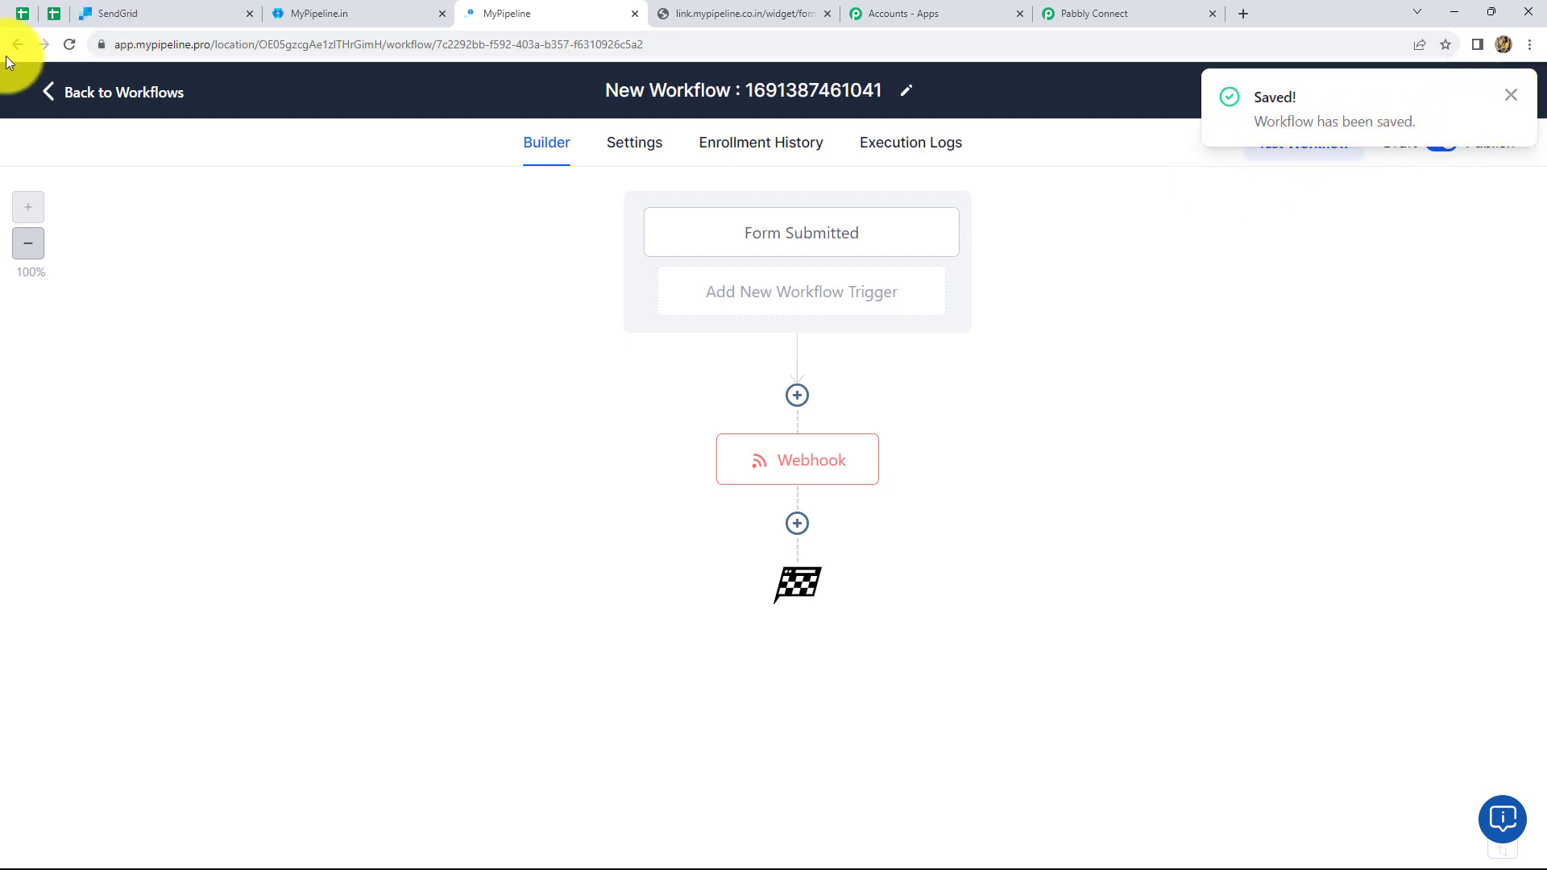
{"action": "left_click", "coordinate": [45, 93]}
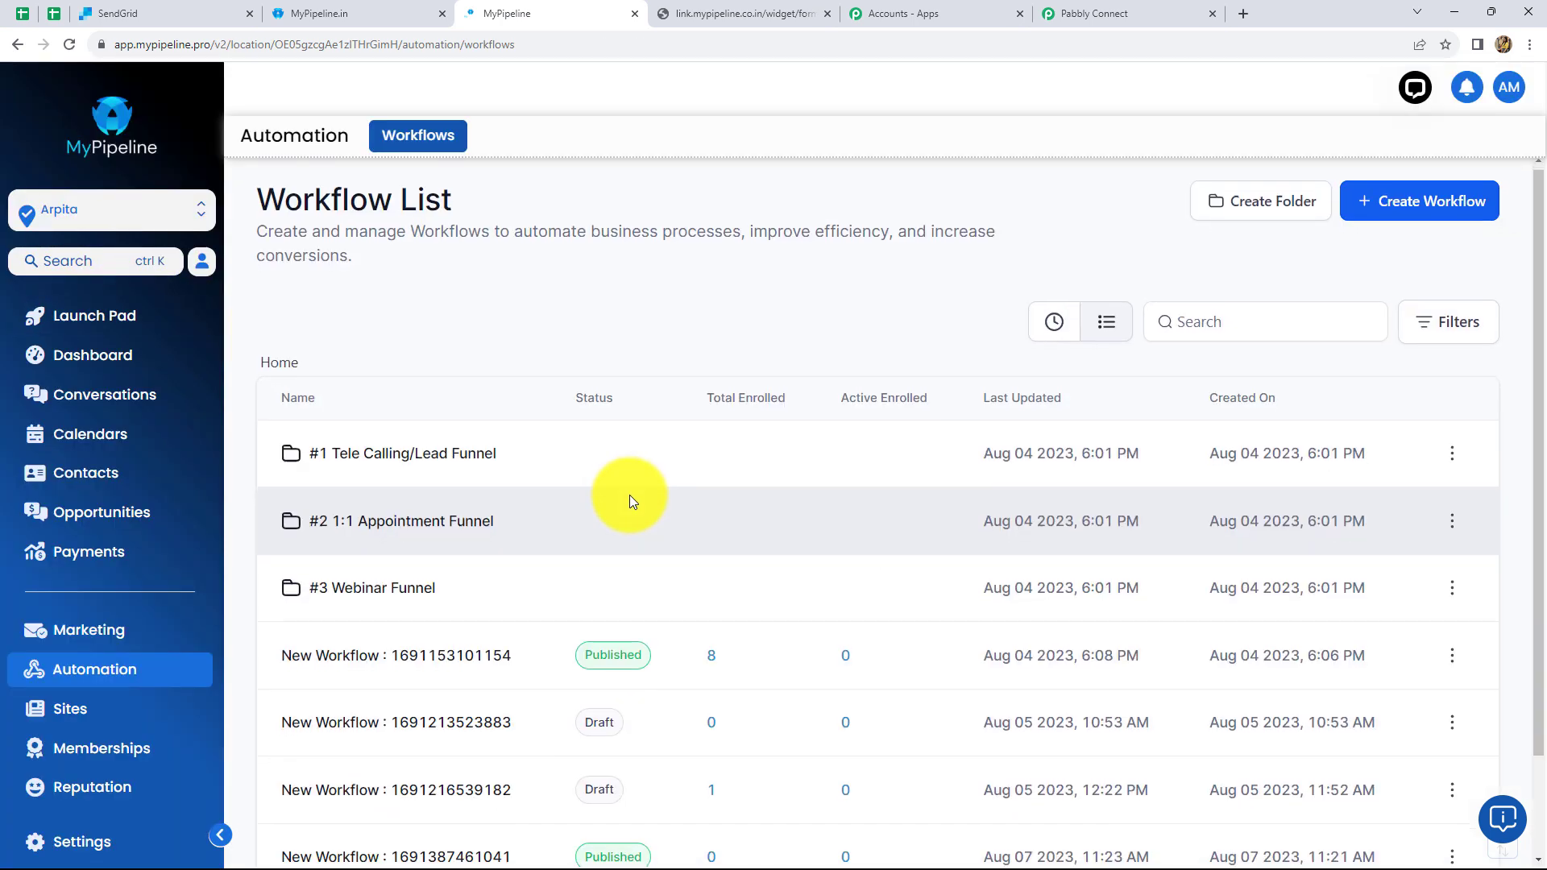
{"action": "scroll", "coordinate": [630, 495], "scroll_direction": "down", "scroll_amount": 2}
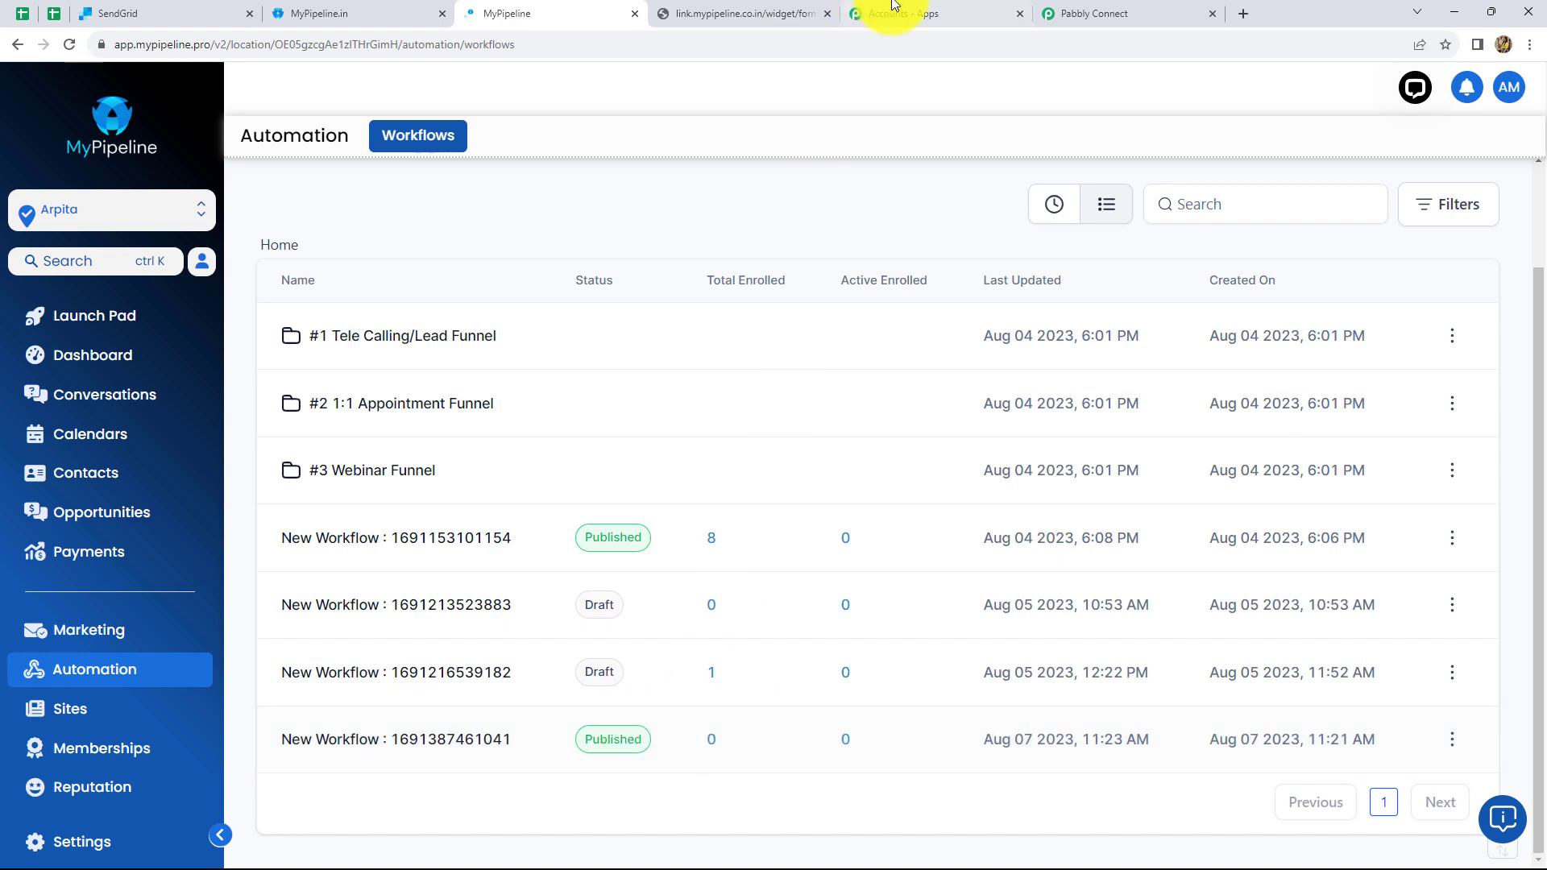
{"action": "left_click", "coordinate": [1123, 11]}
{"action": "scroll", "coordinate": [741, 346], "scroll_direction": "down", "scroll_amount": 2}
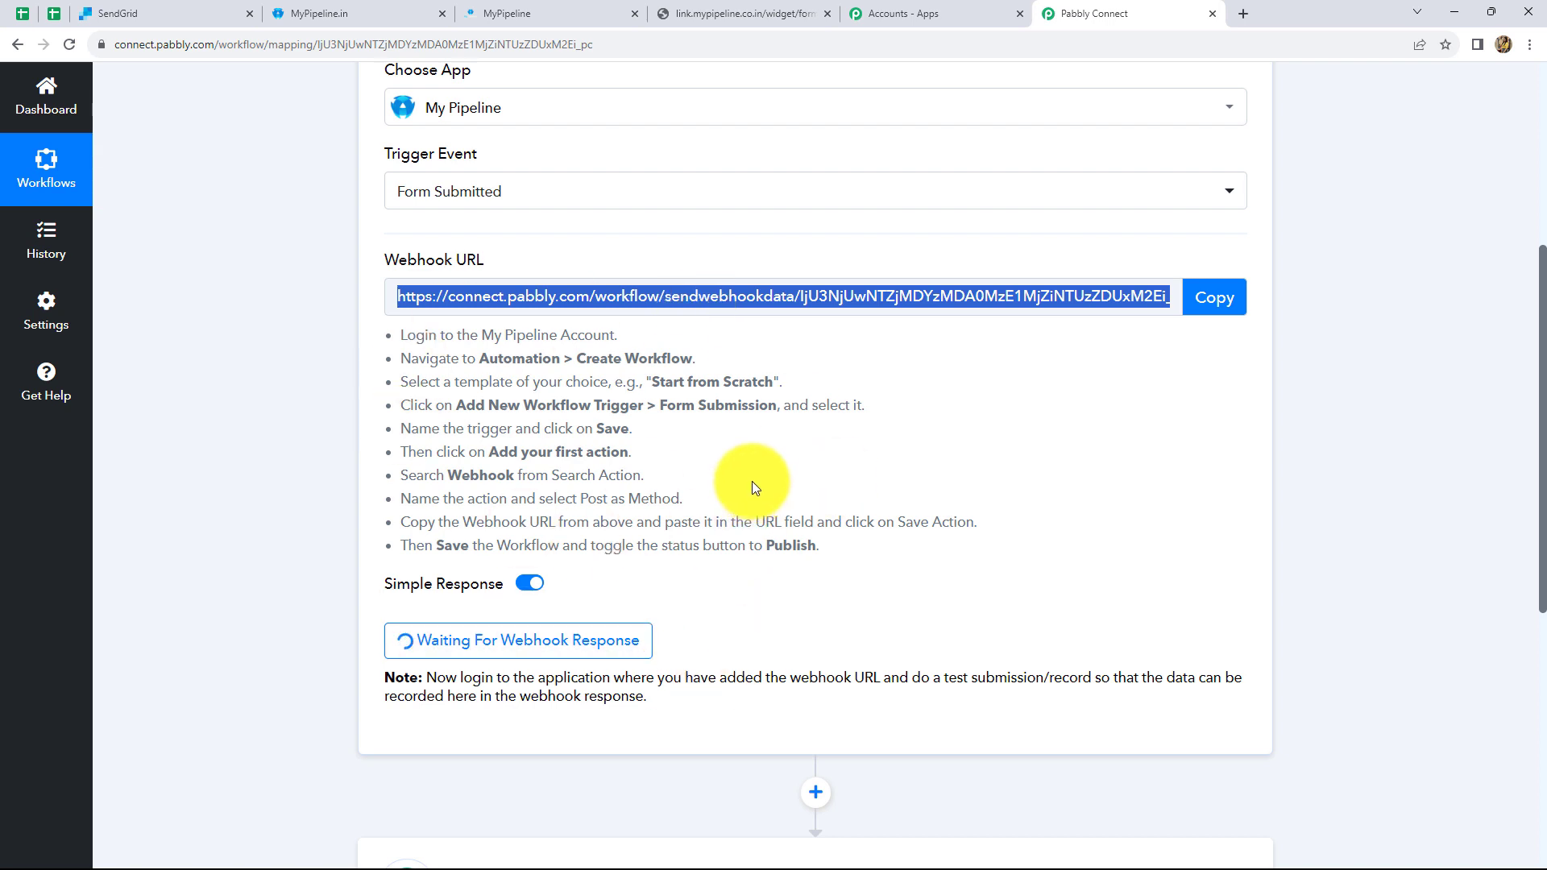
- Submit the lead form with a test first name, last name and email address
{"action": "left_click", "coordinate": [718, 11]}
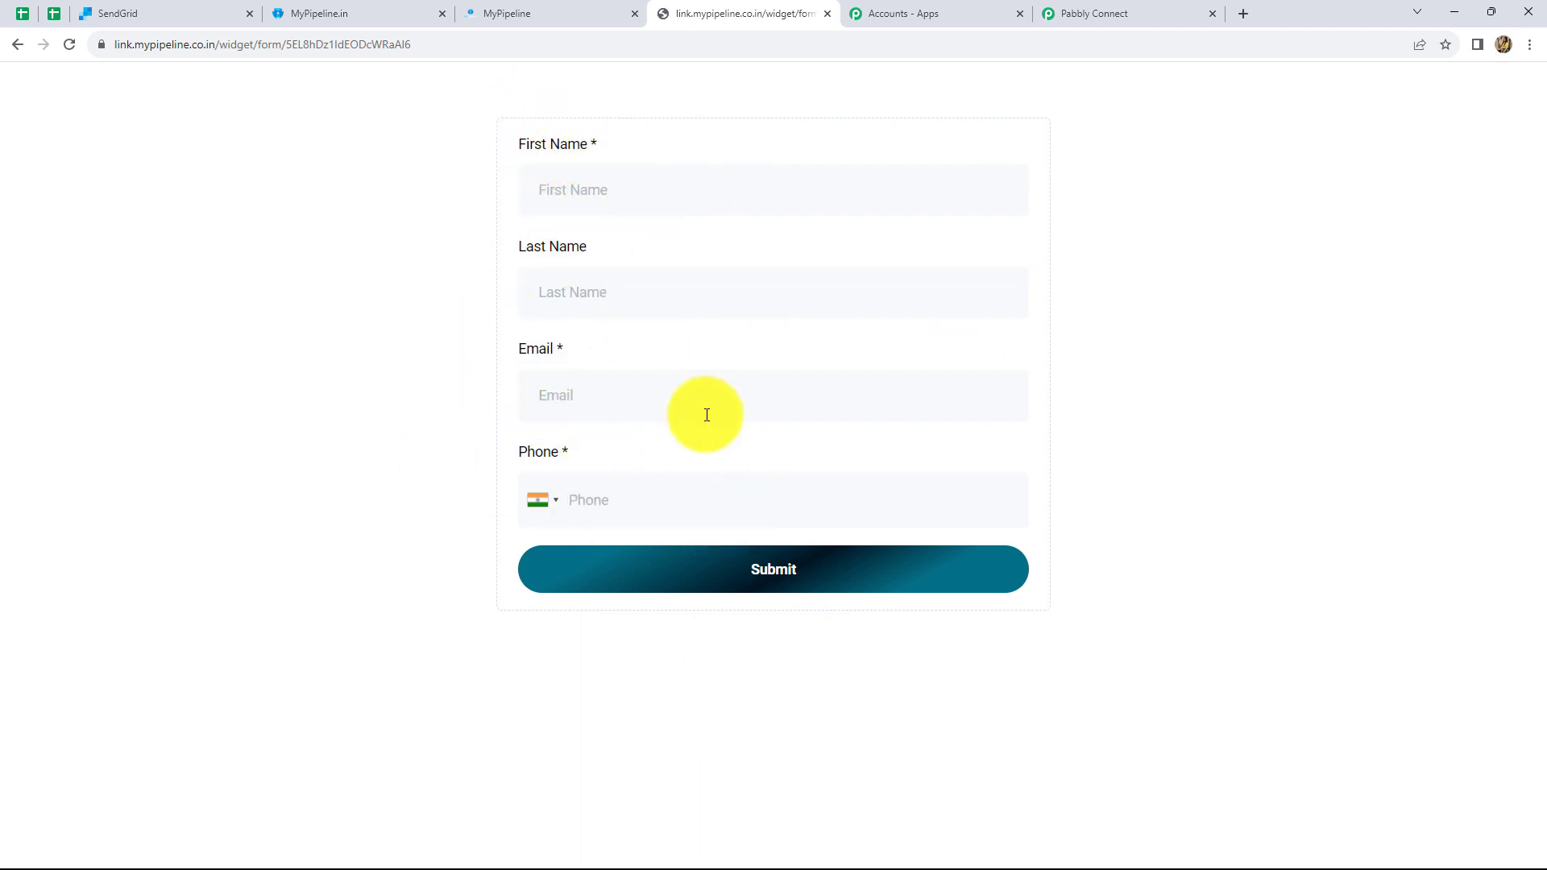
{"action": "left_click", "coordinate": [560, 195]}
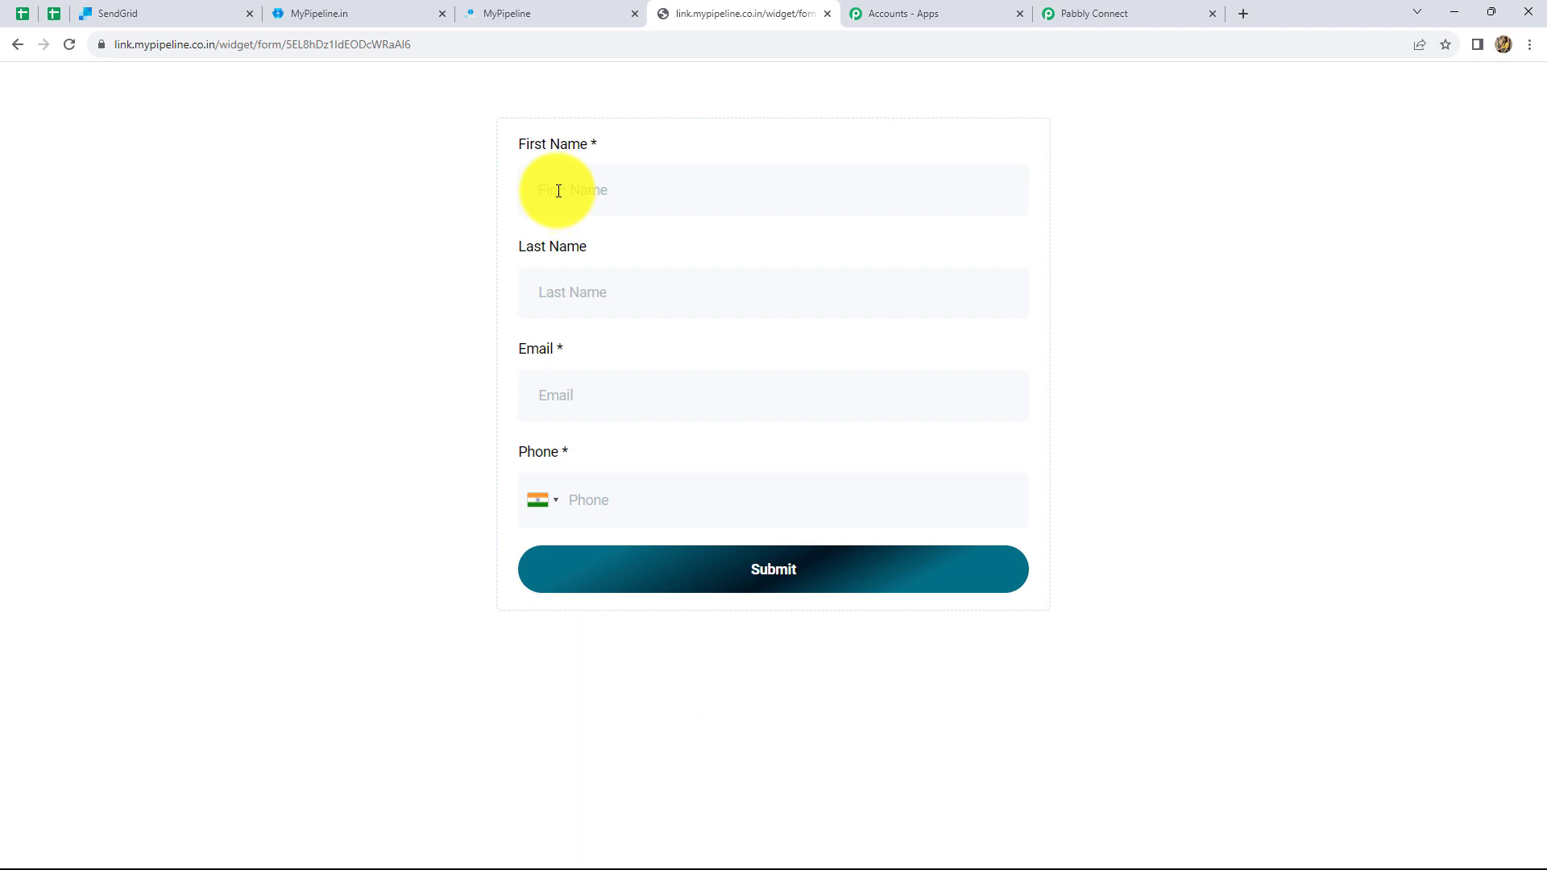
{"action": "type", "text": "Dummyy"}
{"action": "left_click", "coordinate": [570, 293]}
{"action": "type", "text": "User"}
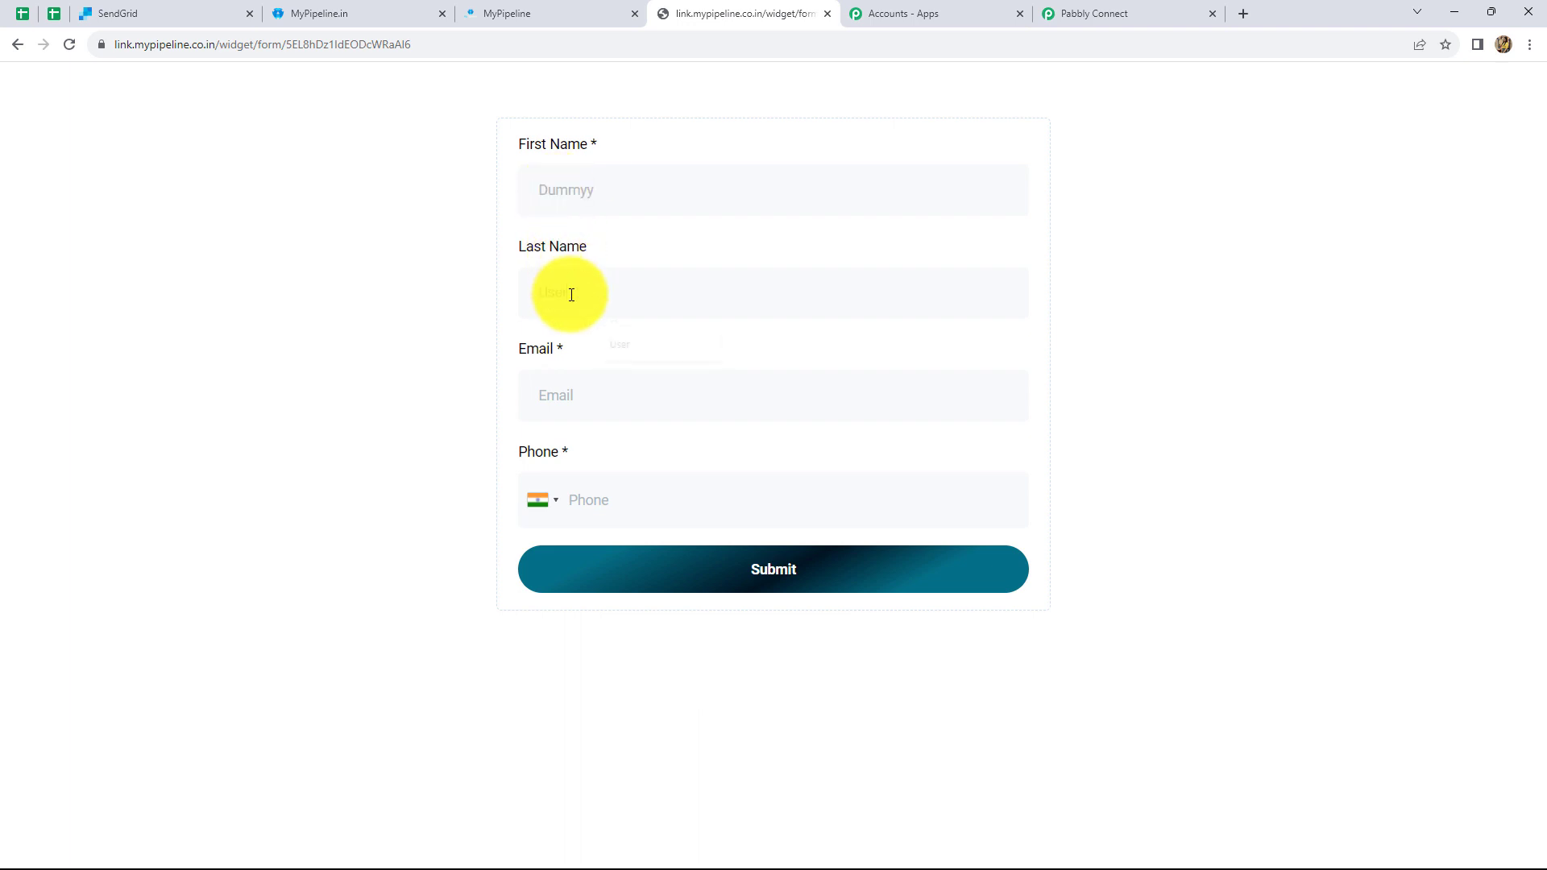
{"action": "left_click", "coordinate": [577, 393]}
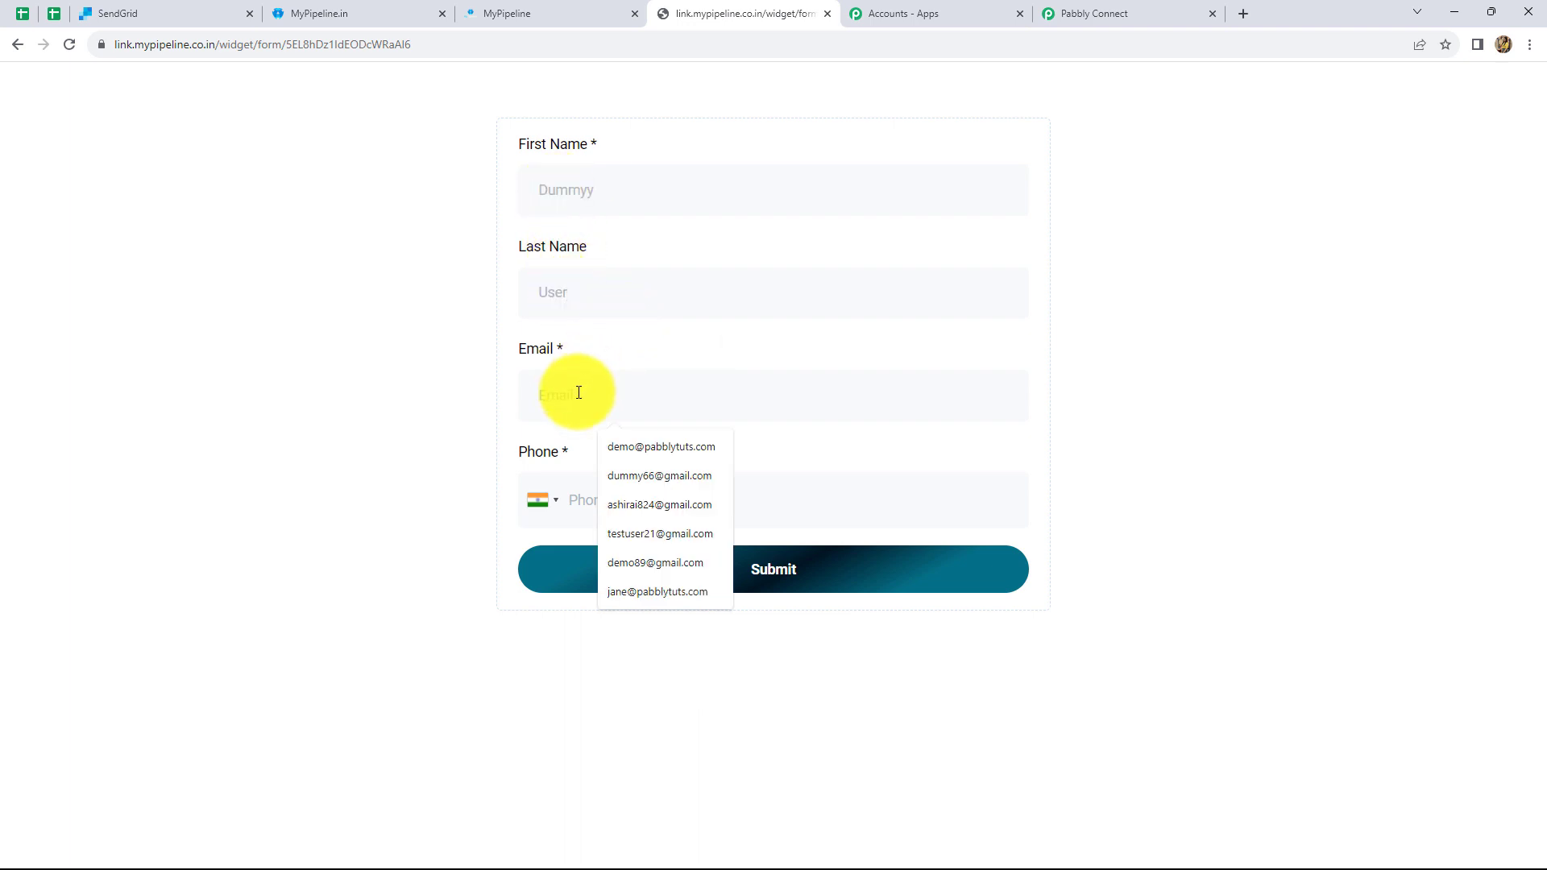
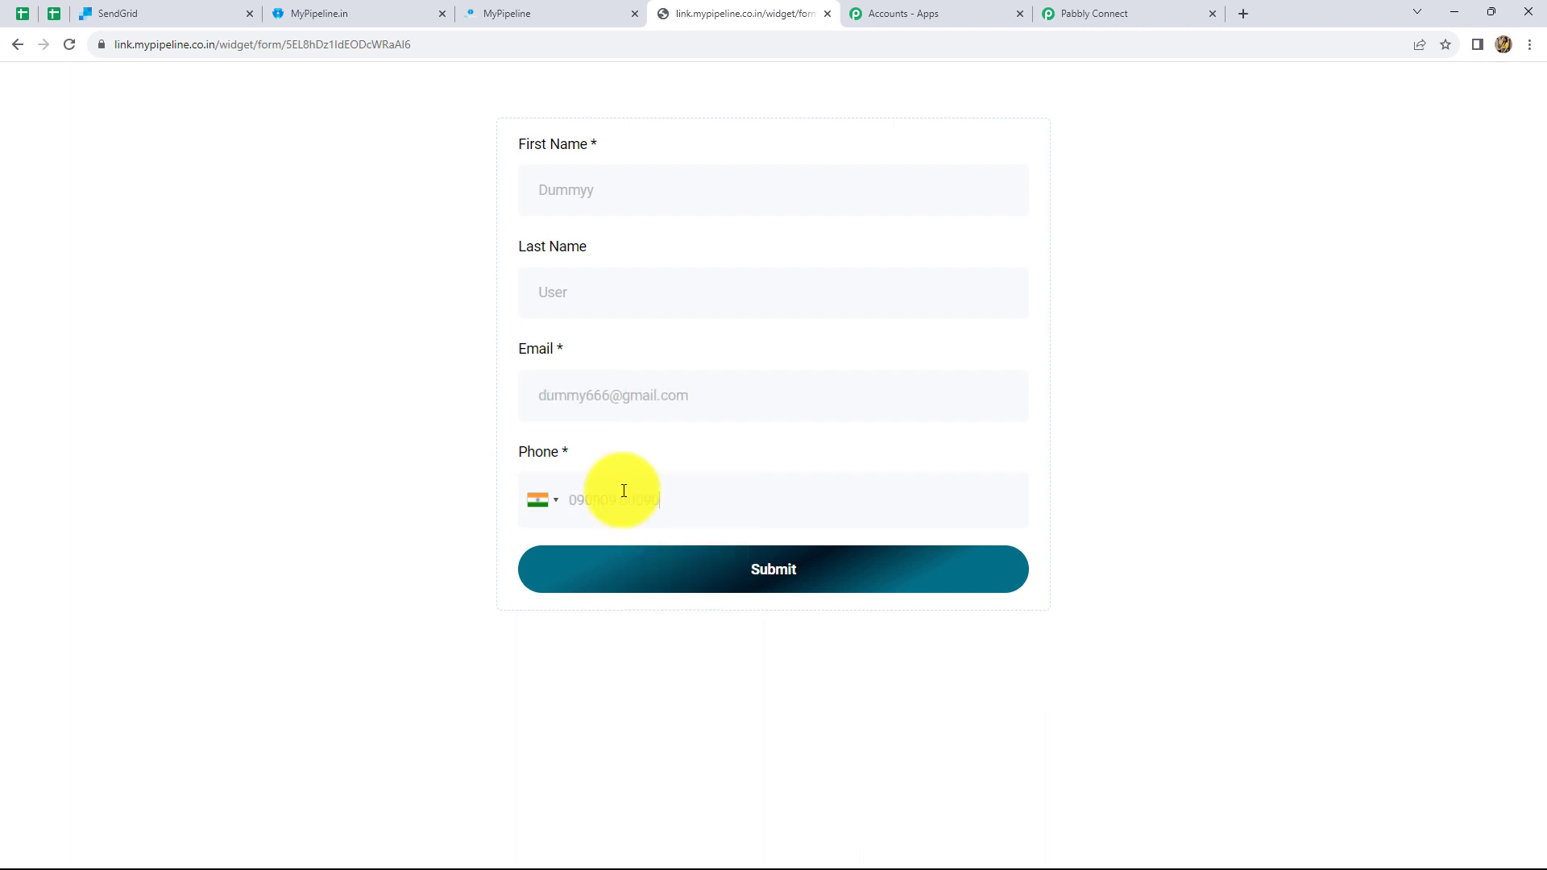
{"action": "left_click", "coordinate": [641, 570]}
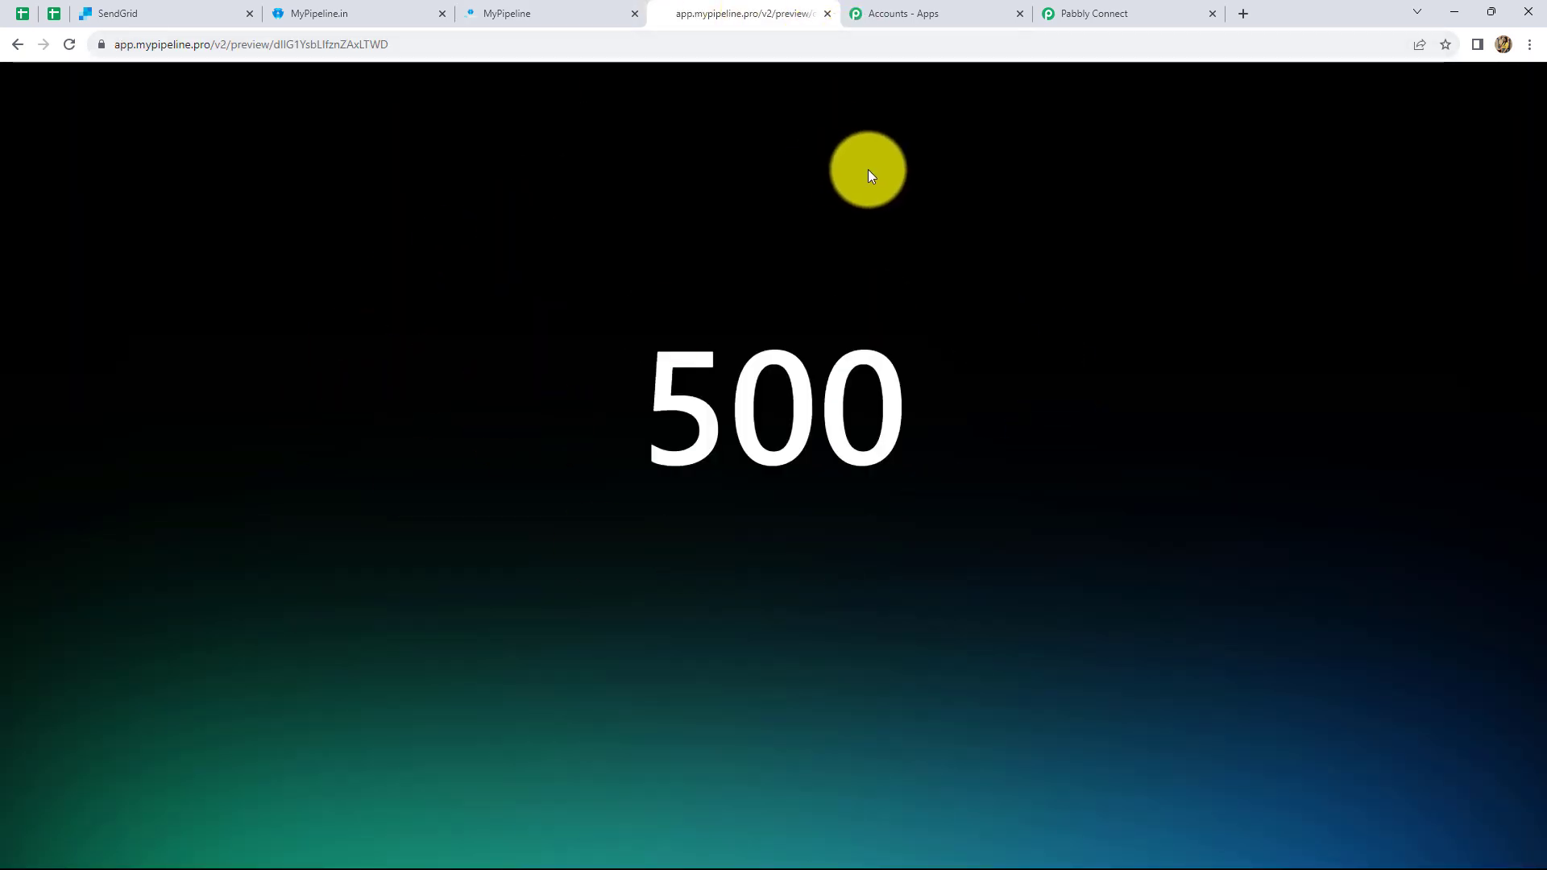
- Review the contact fields in Pabbly's Response Received, then open the second action step
{"action": "left_click", "coordinate": [1077, 11]}
{"action": "scroll", "coordinate": [996, 656], "scroll_direction": "down", "scroll_amount": 4}
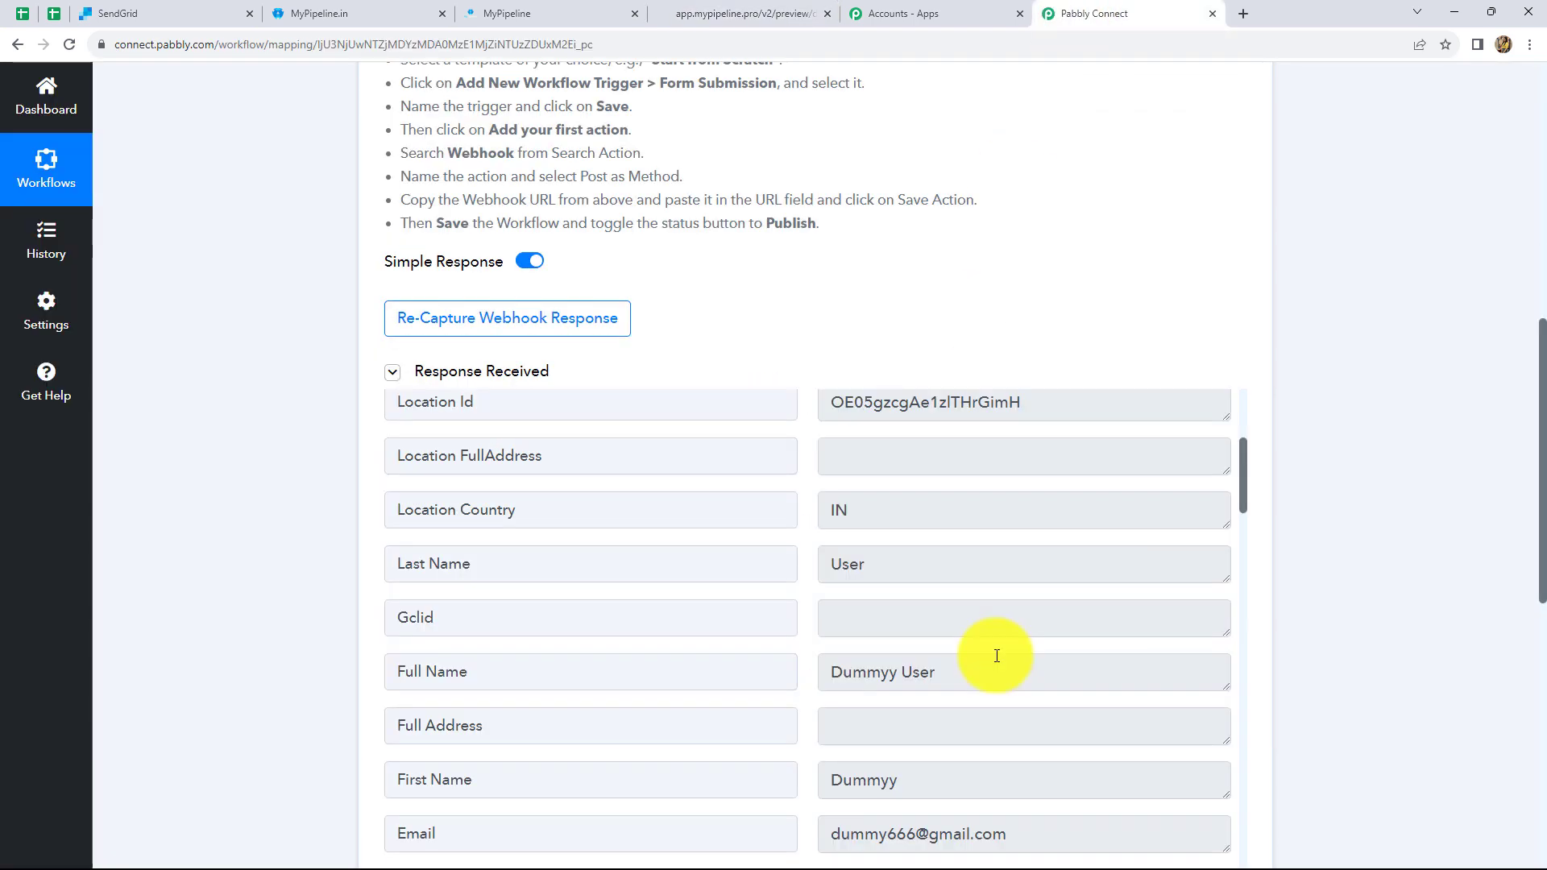
{"action": "scroll", "coordinate": [1082, 650], "scroll_direction": "down", "scroll_amount": 1}
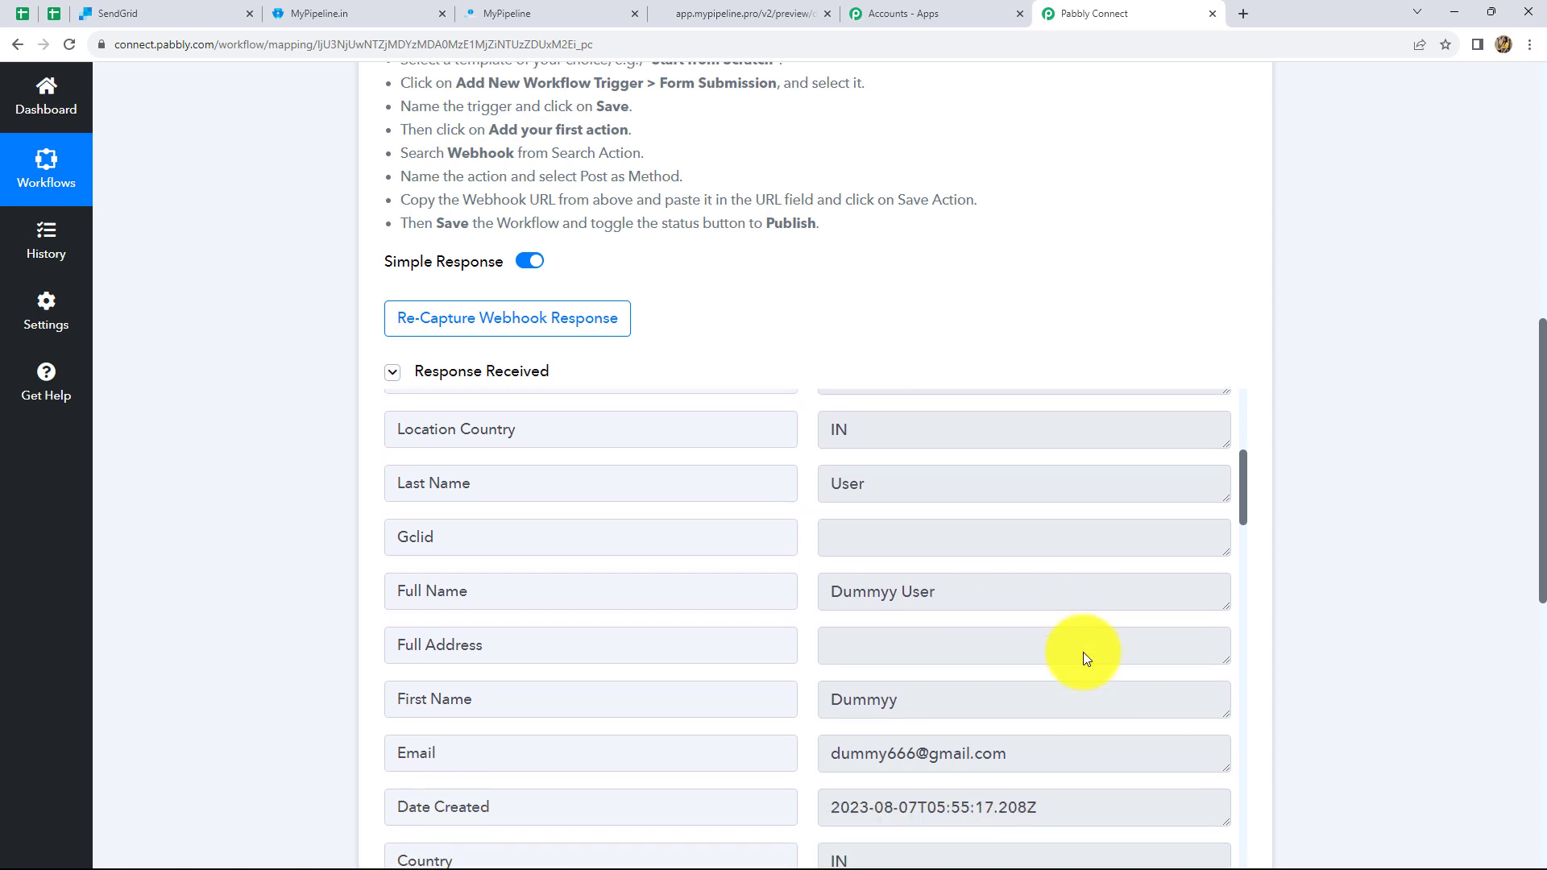
{"action": "scroll", "coordinate": [1082, 651], "scroll_direction": "down", "scroll_amount": 2}
{"action": "scroll", "coordinate": [1441, 564], "scroll_direction": "down", "scroll_amount": 1}
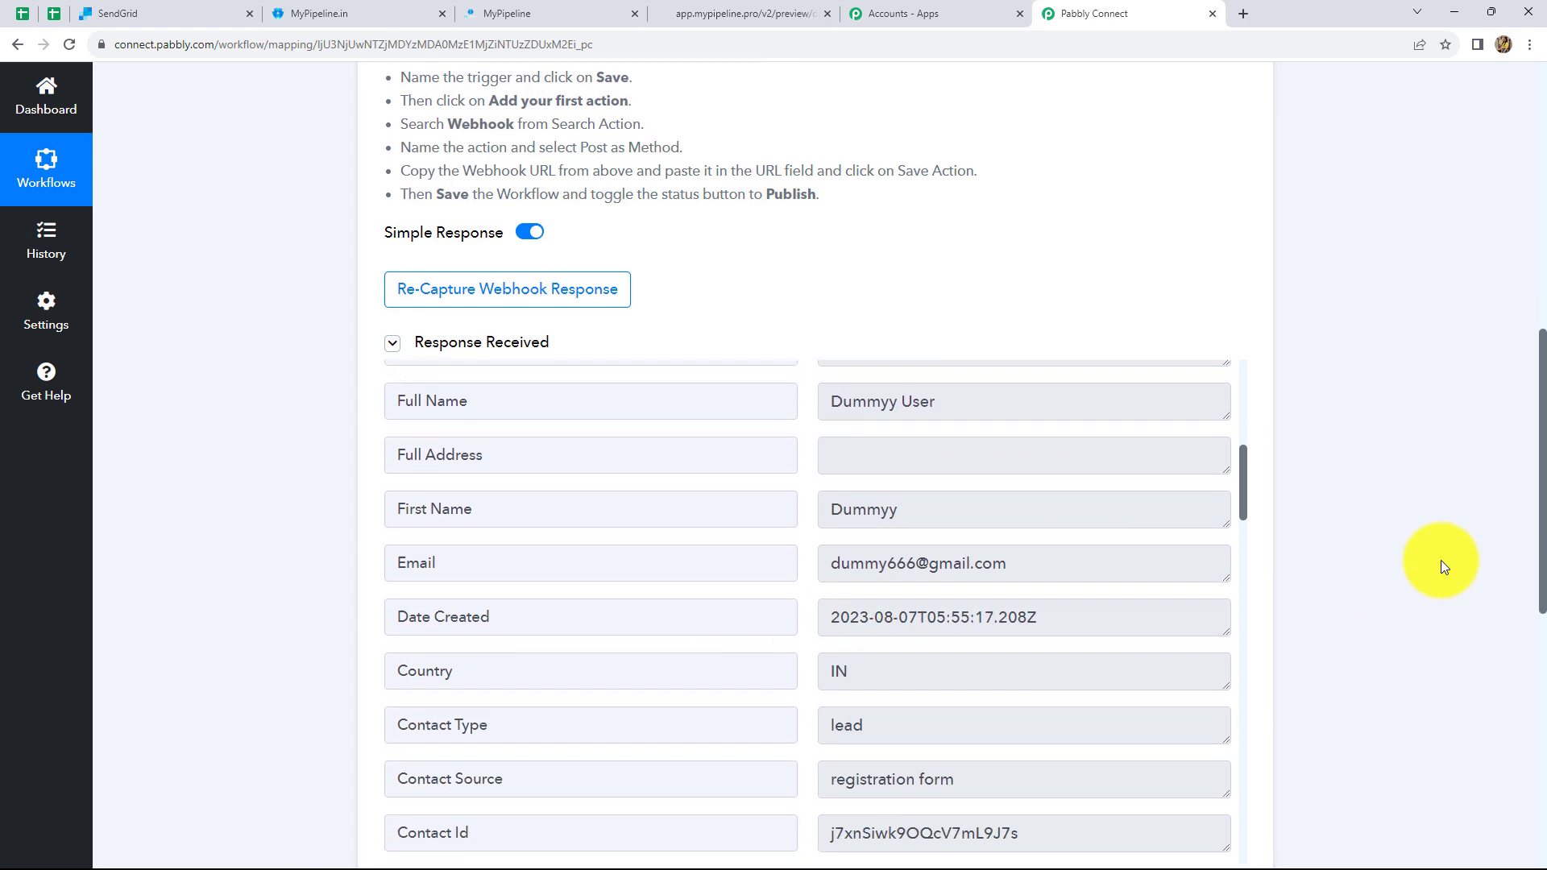
{"action": "scroll", "coordinate": [1440, 559], "scroll_direction": "down", "scroll_amount": 5}
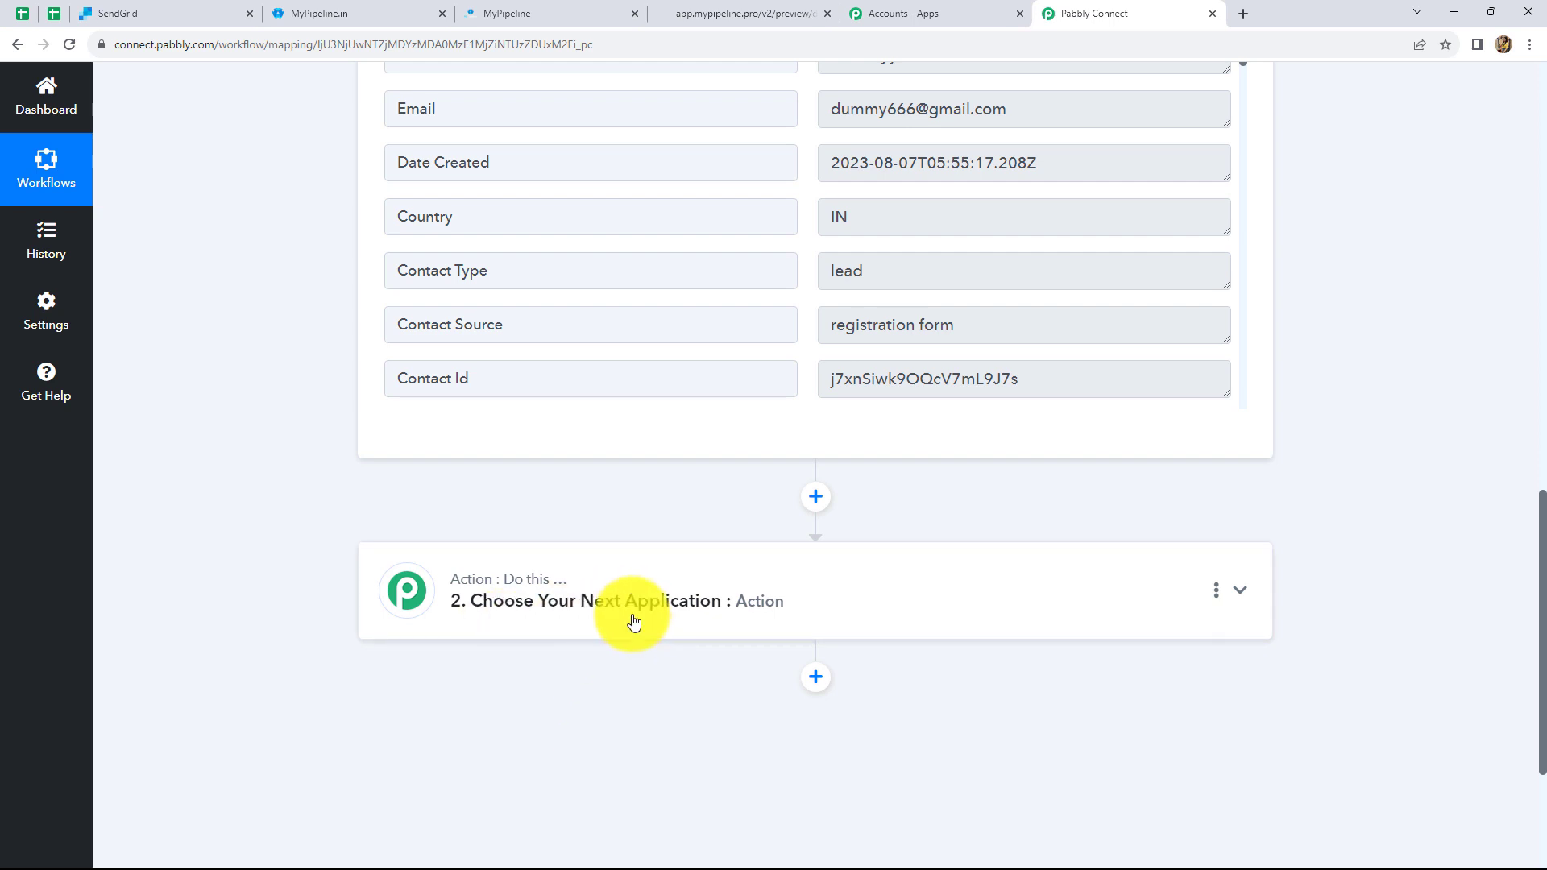
{"action": "scroll", "coordinate": [973, 228], "scroll_direction": "up", "scroll_amount": 3}
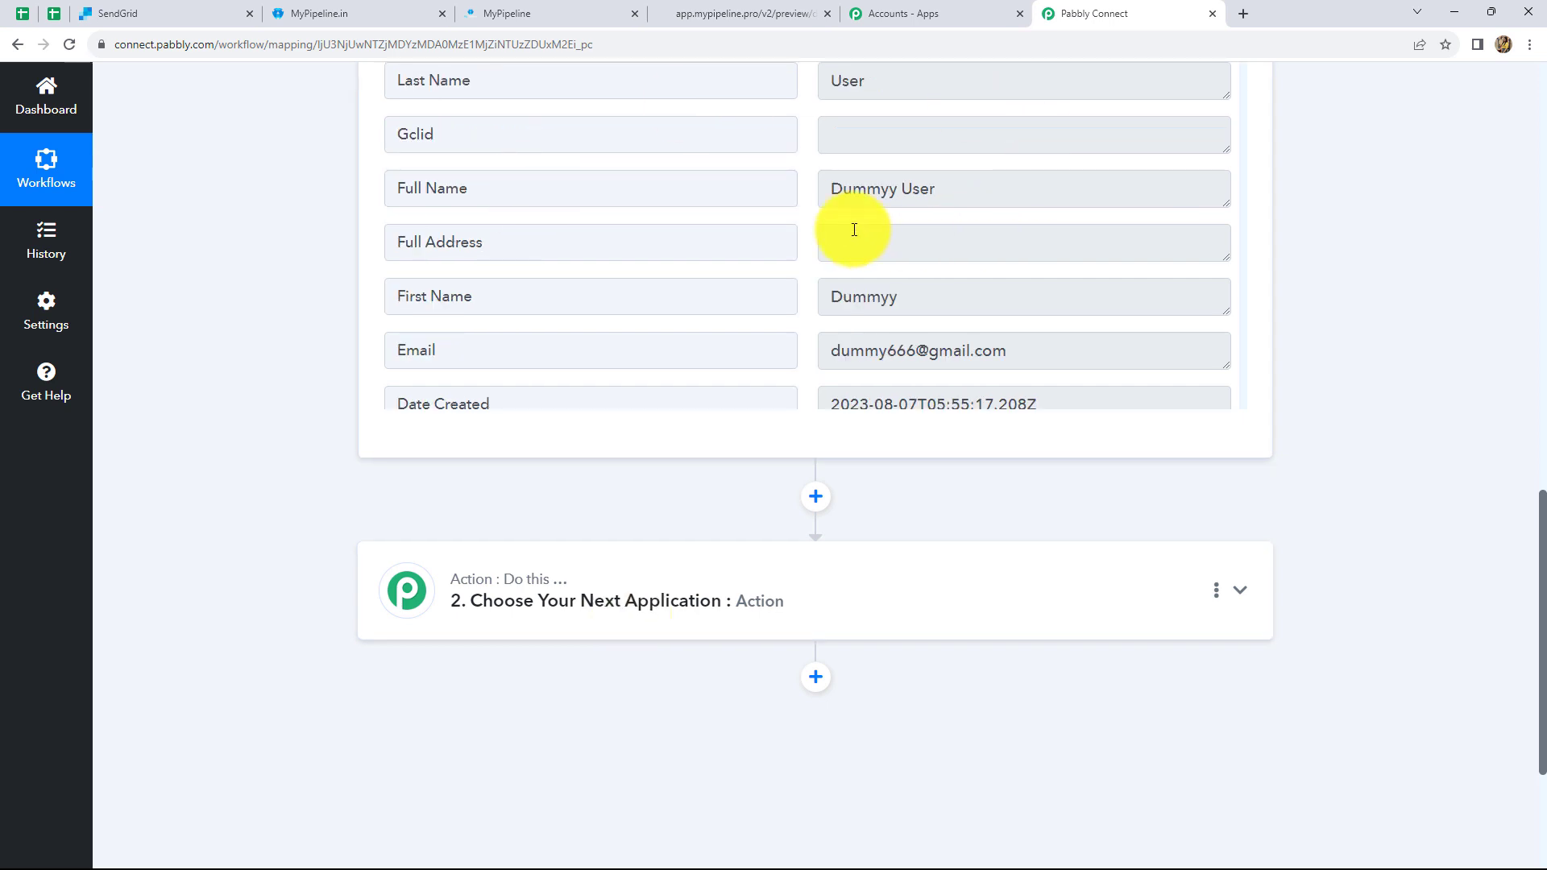
{"action": "scroll", "coordinate": [853, 228], "scroll_direction": "up", "scroll_amount": 2}
{"action": "scroll", "coordinate": [854, 229], "scroll_direction": "down", "scroll_amount": 4}
{"action": "scroll", "coordinate": [854, 230], "scroll_direction": "down", "scroll_amount": 2}
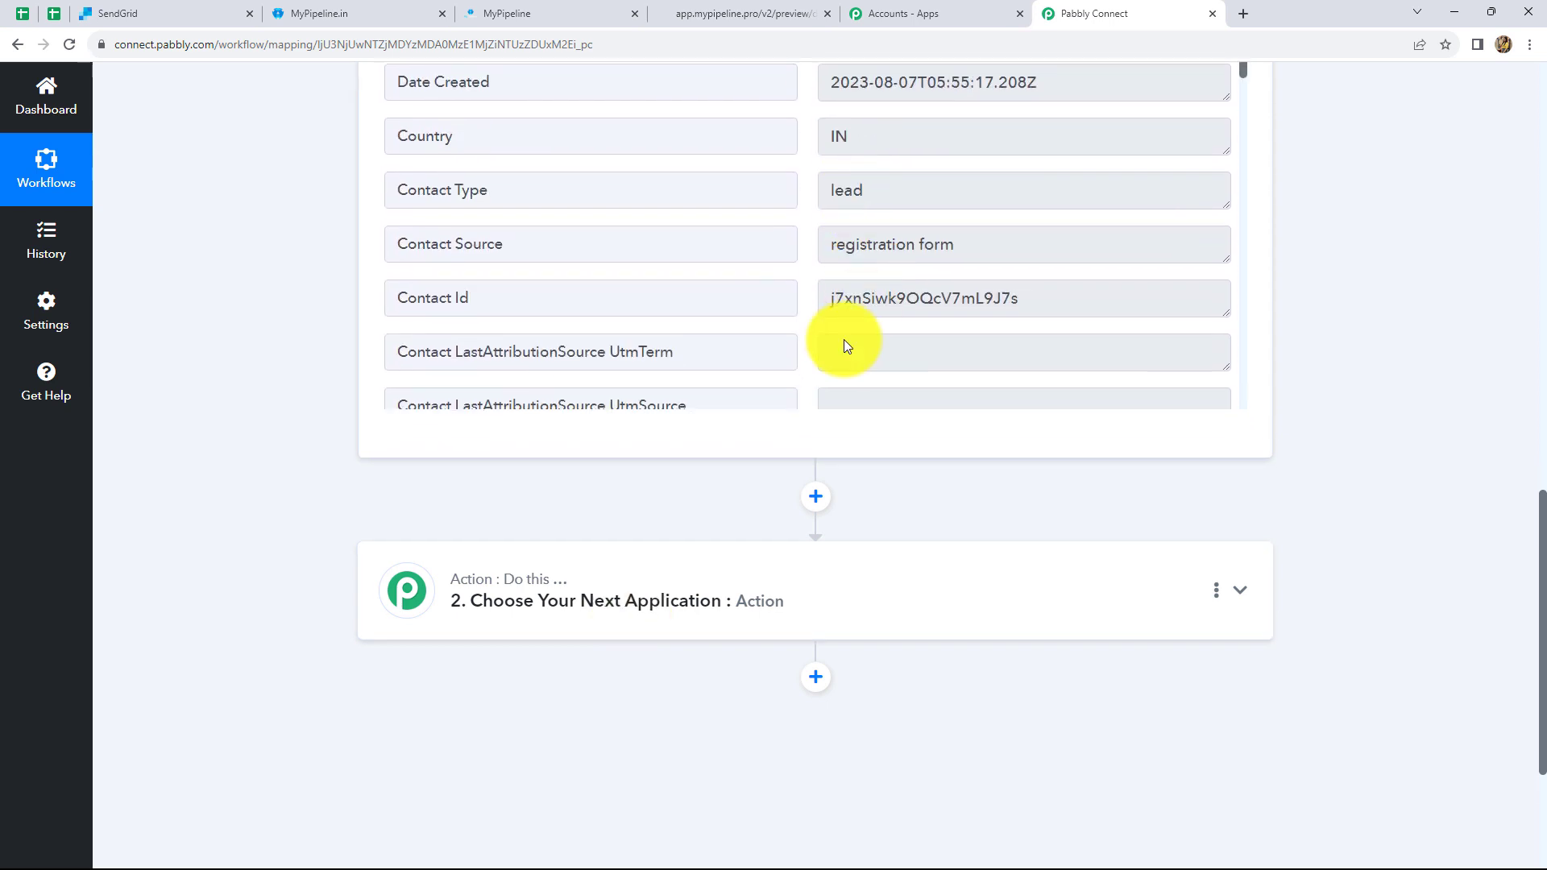
{"action": "left_click", "coordinate": [567, 602]}
- Set the action app to SendGrid with the Add or Update a Contact event
{"action": "scroll", "coordinate": [568, 603], "scroll_direction": "down", "scroll_amount": 3}
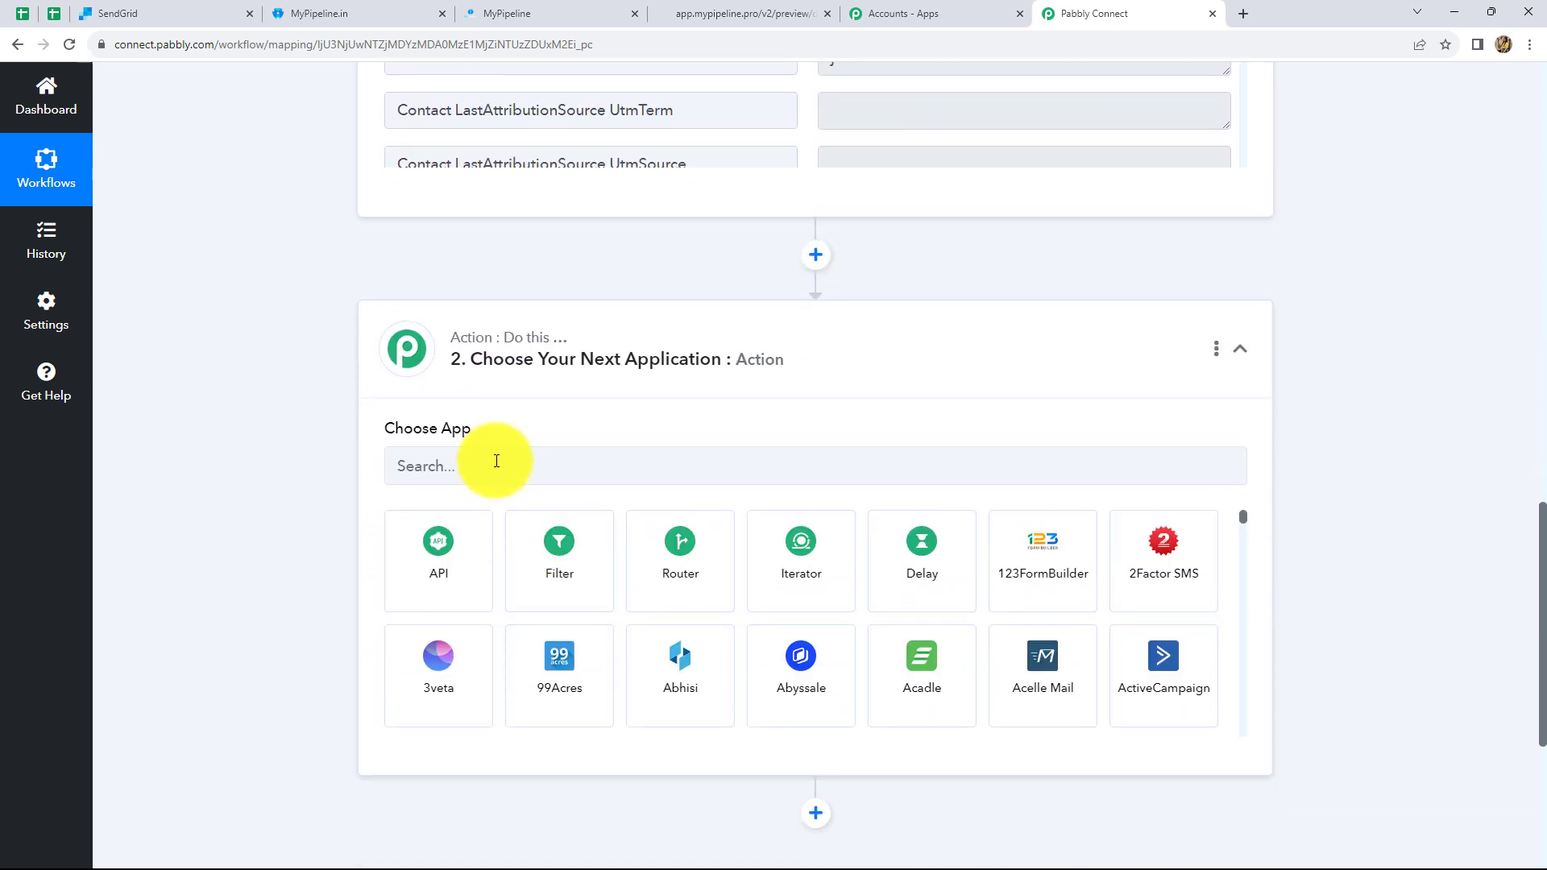
{"action": "left_click", "coordinate": [496, 466]}
{"action": "type", "text": "Send"}
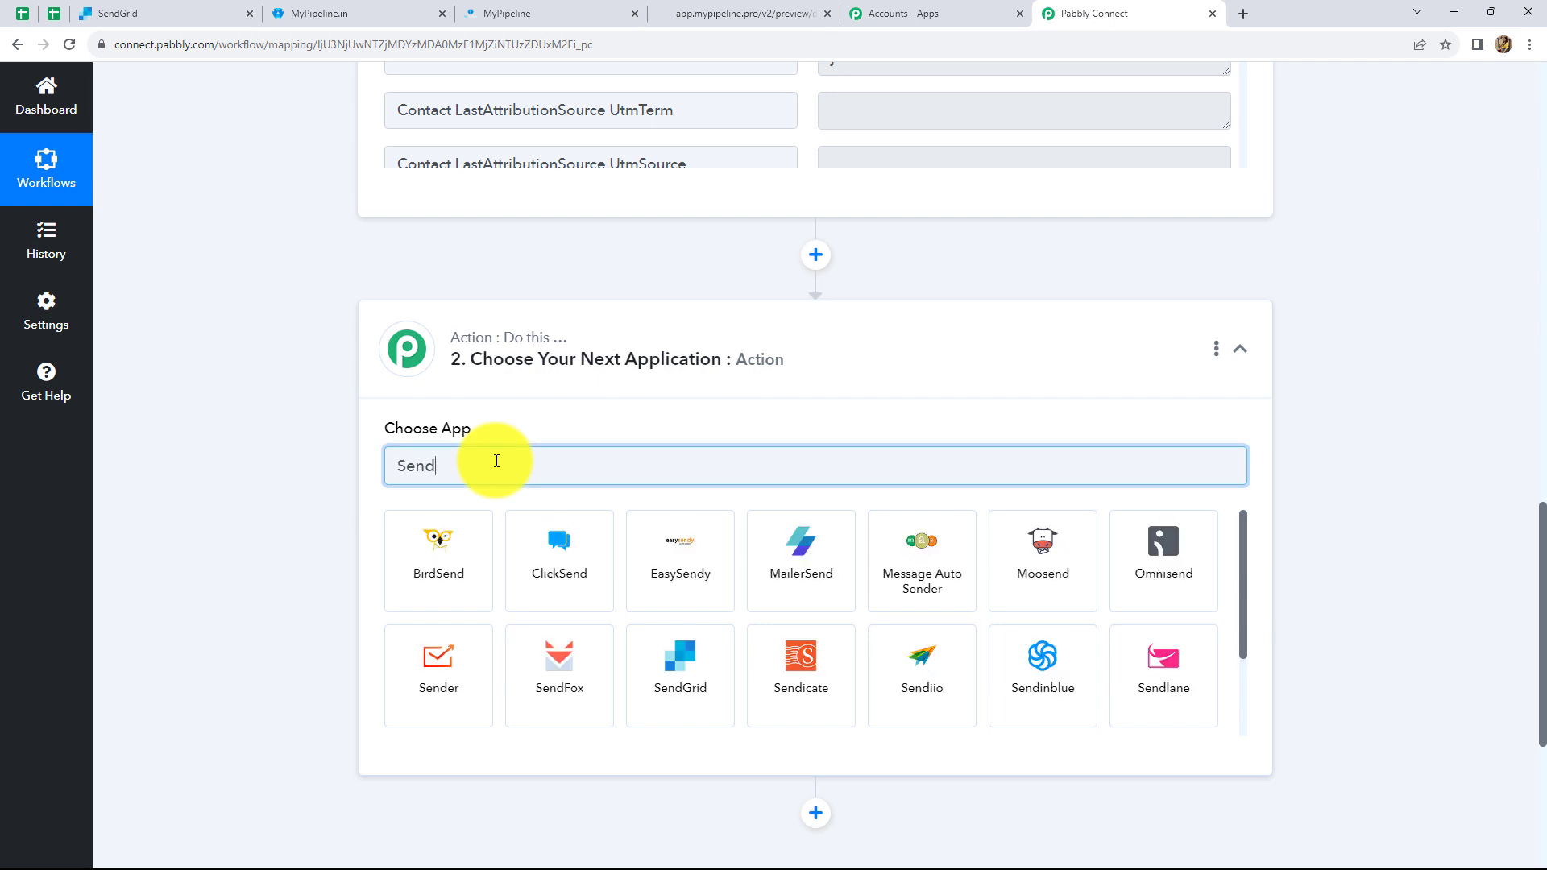
{"action": "left_click", "coordinate": [680, 669]}
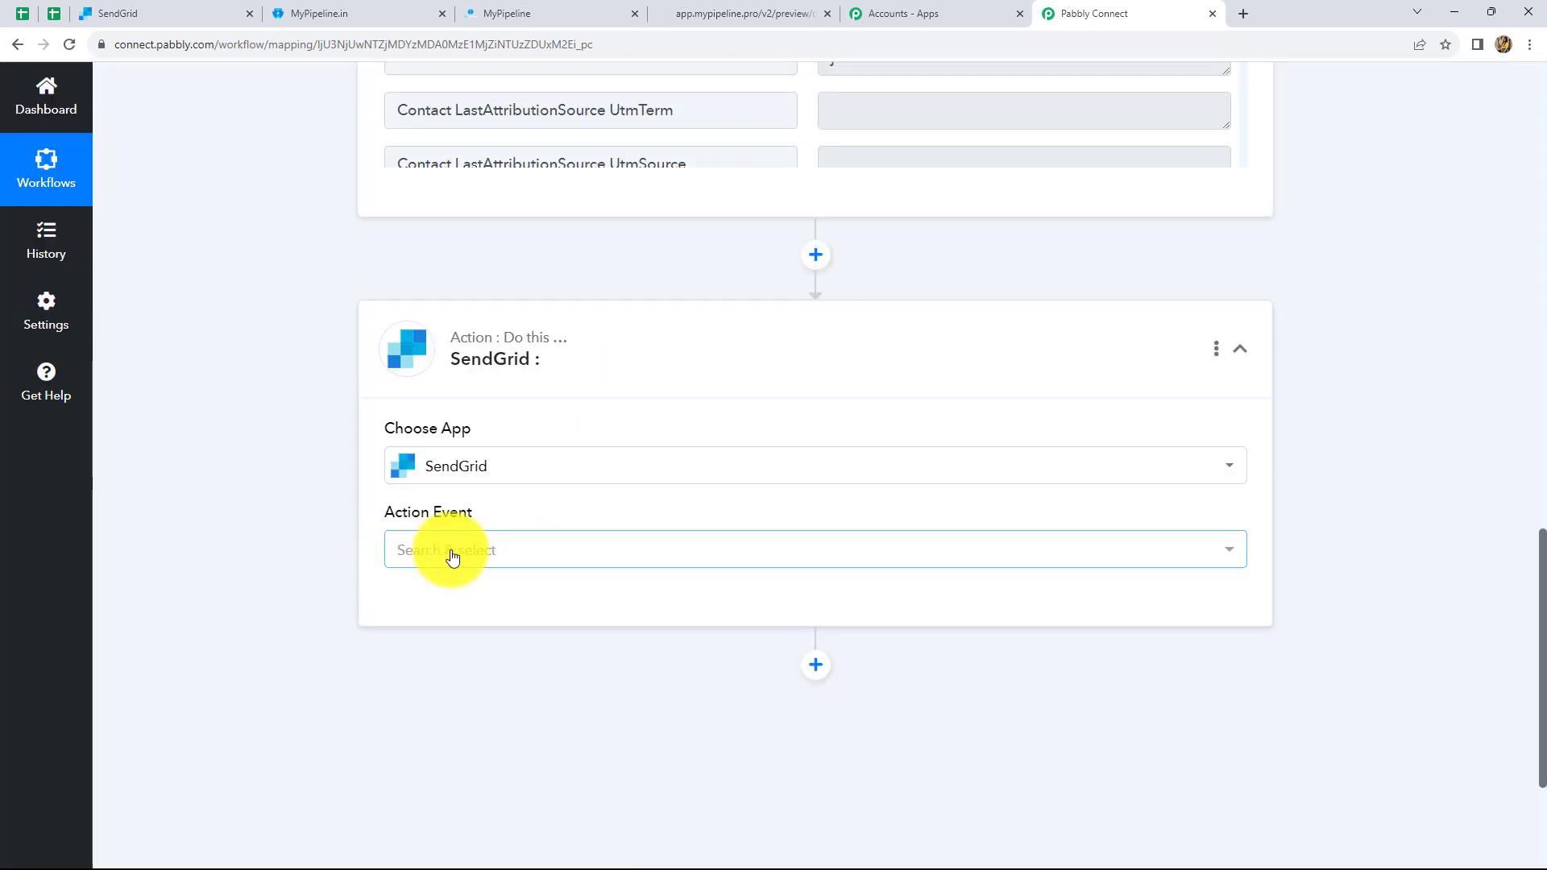
{"action": "left_click", "coordinate": [448, 559]}
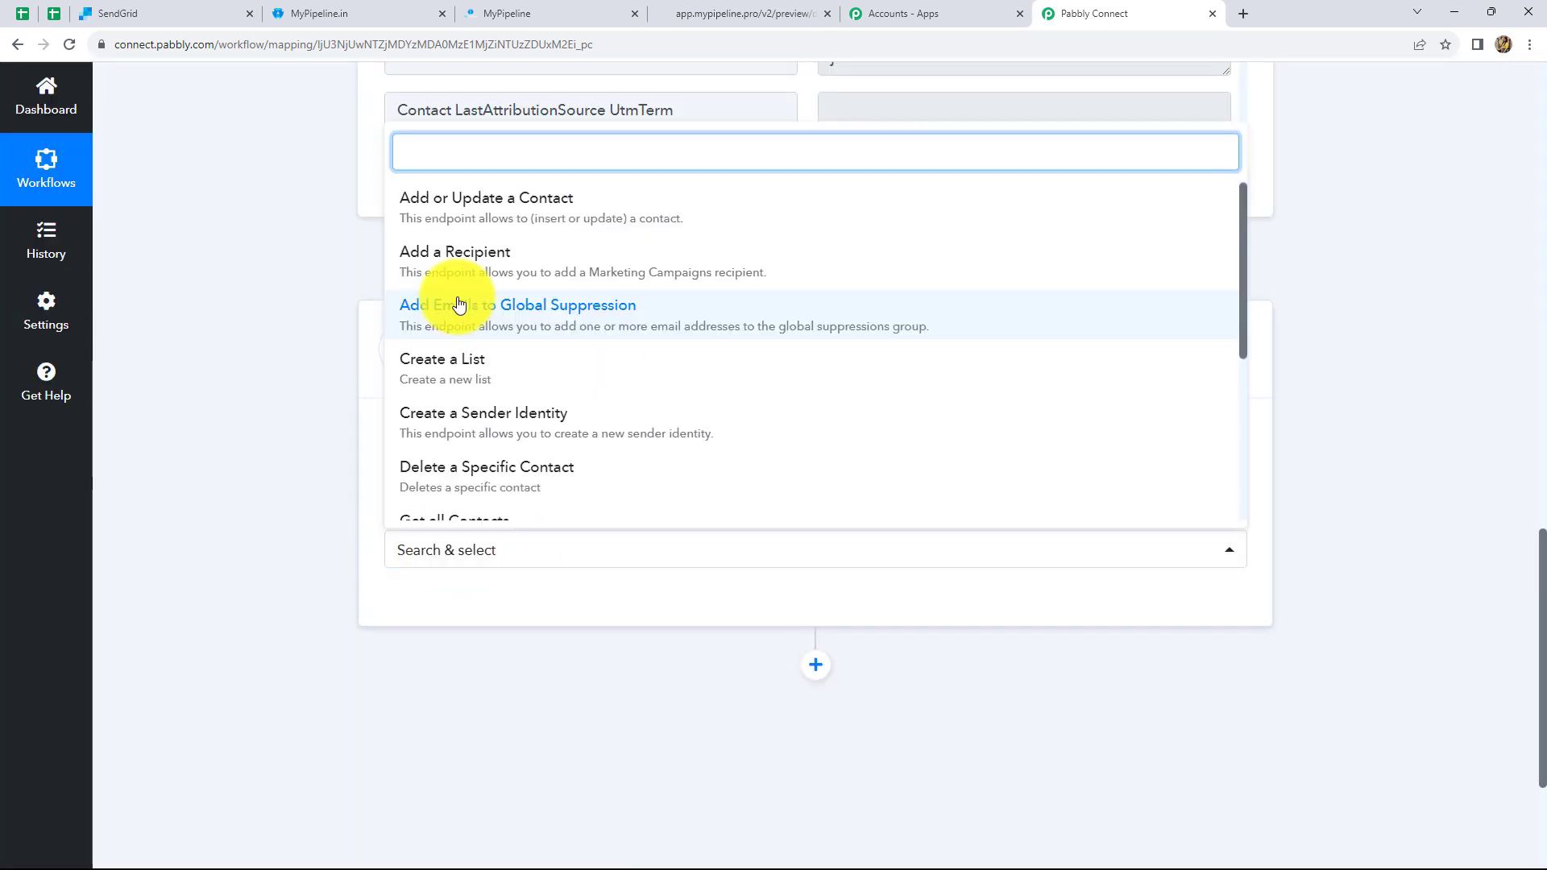
{"action": "left_click", "coordinate": [517, 212]}
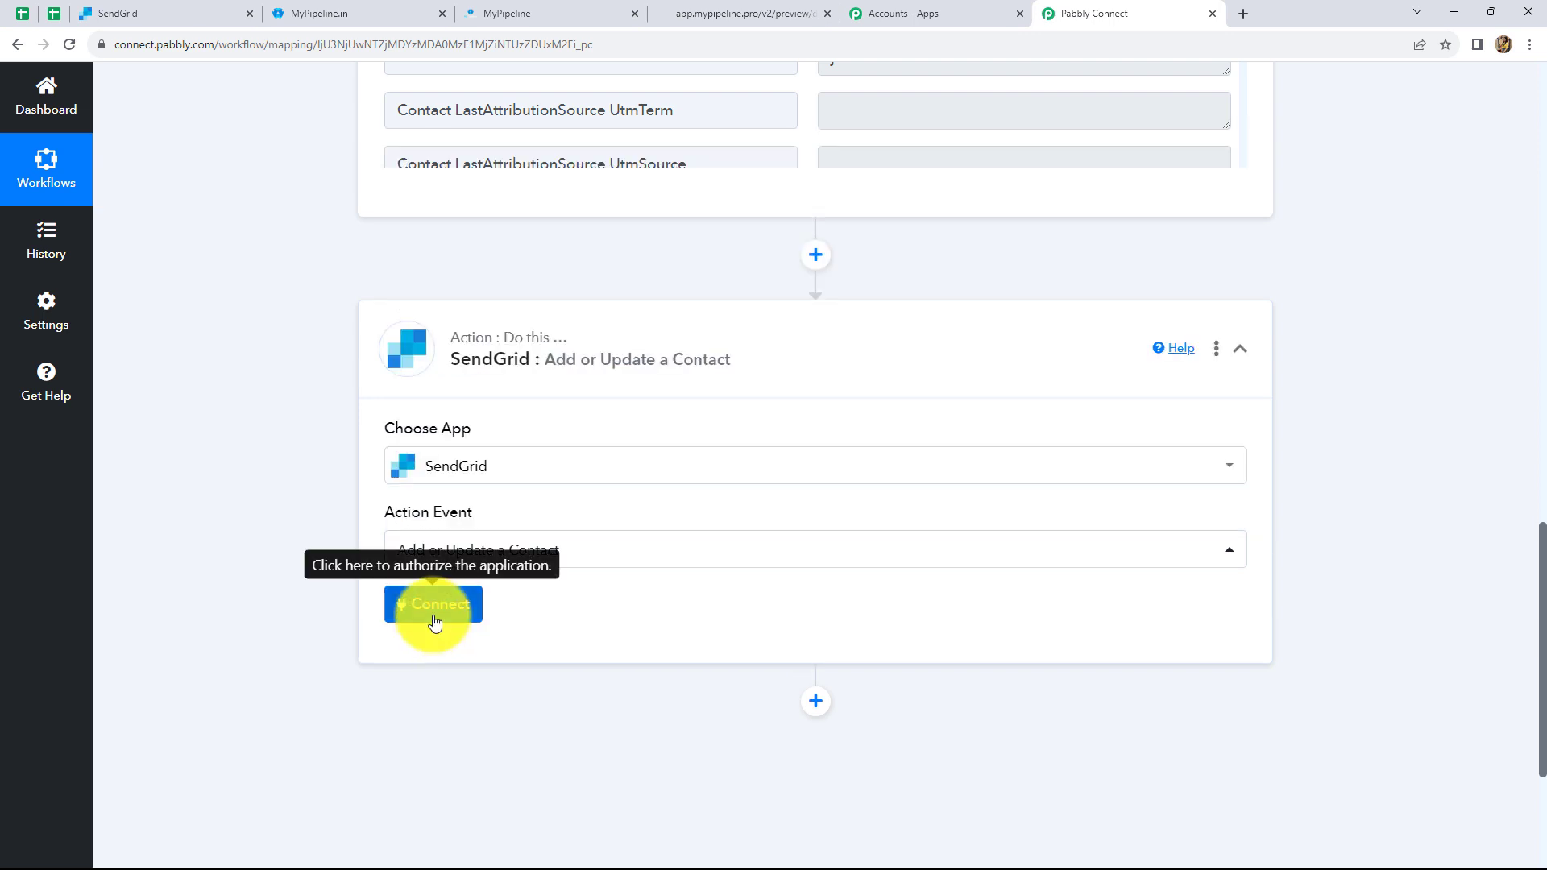
- Start a new SendGrid connection and bring up the SendGrid account
{"action": "left_click", "coordinate": [434, 606]}
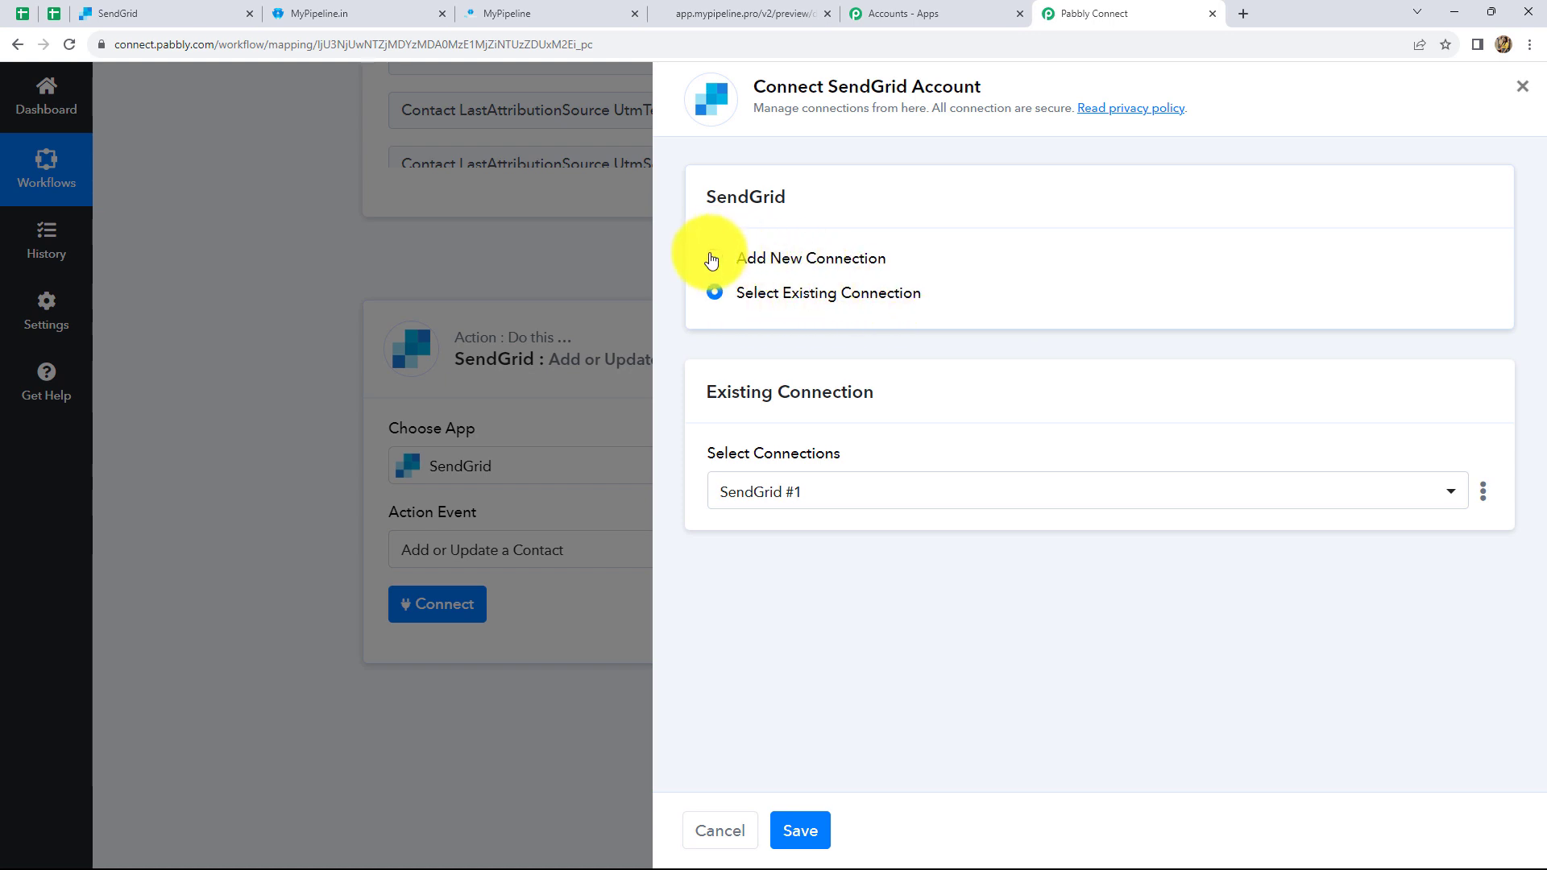
{"action": "left_click", "coordinate": [716, 259]}
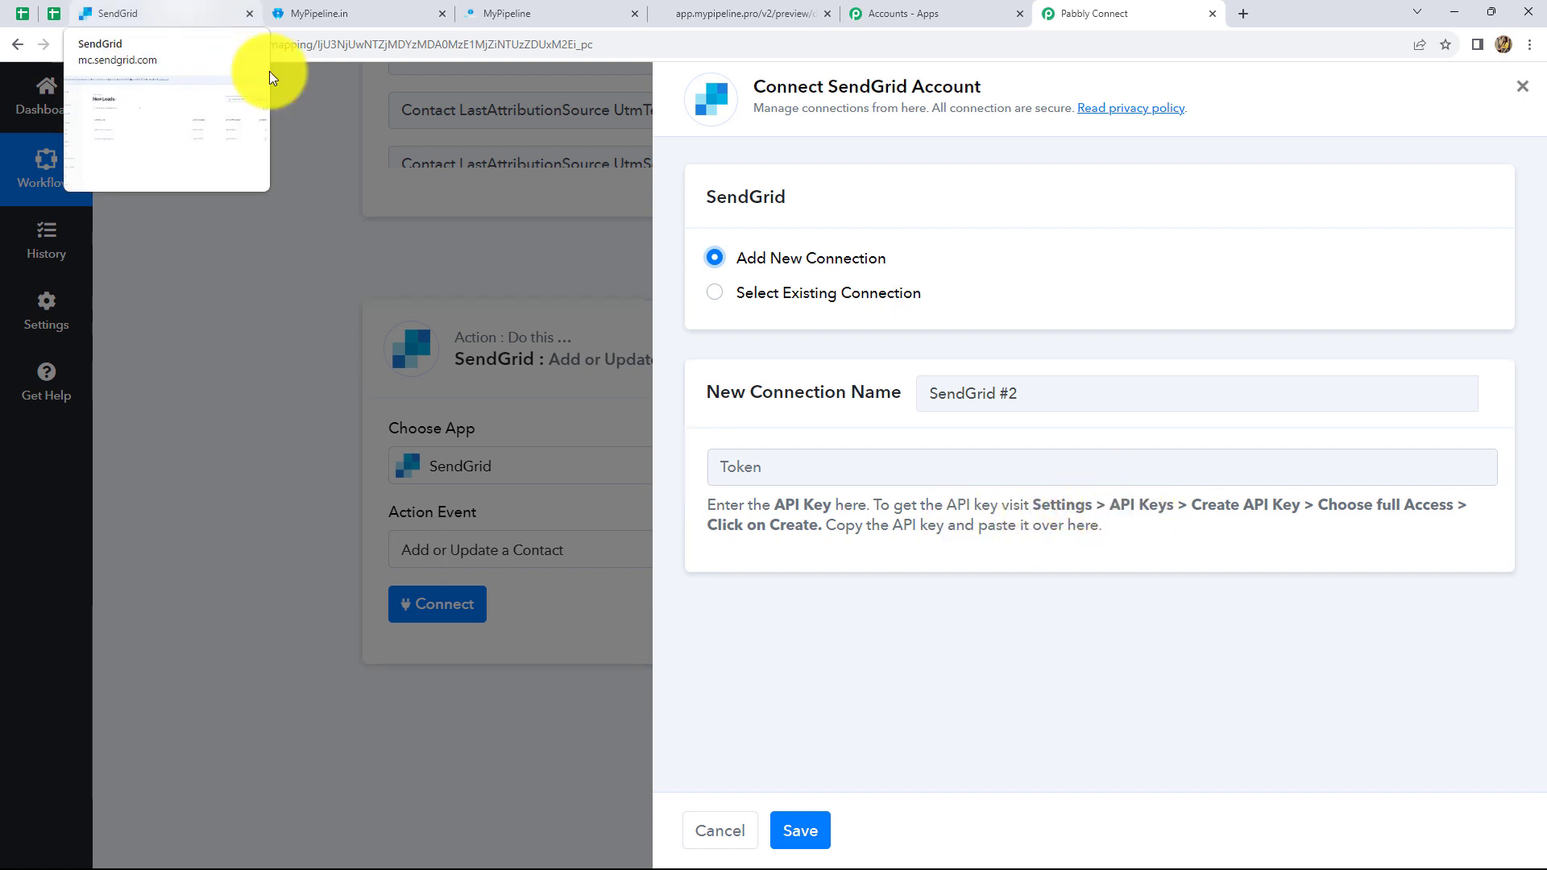
{"action": "left_click", "coordinate": [181, 15]}
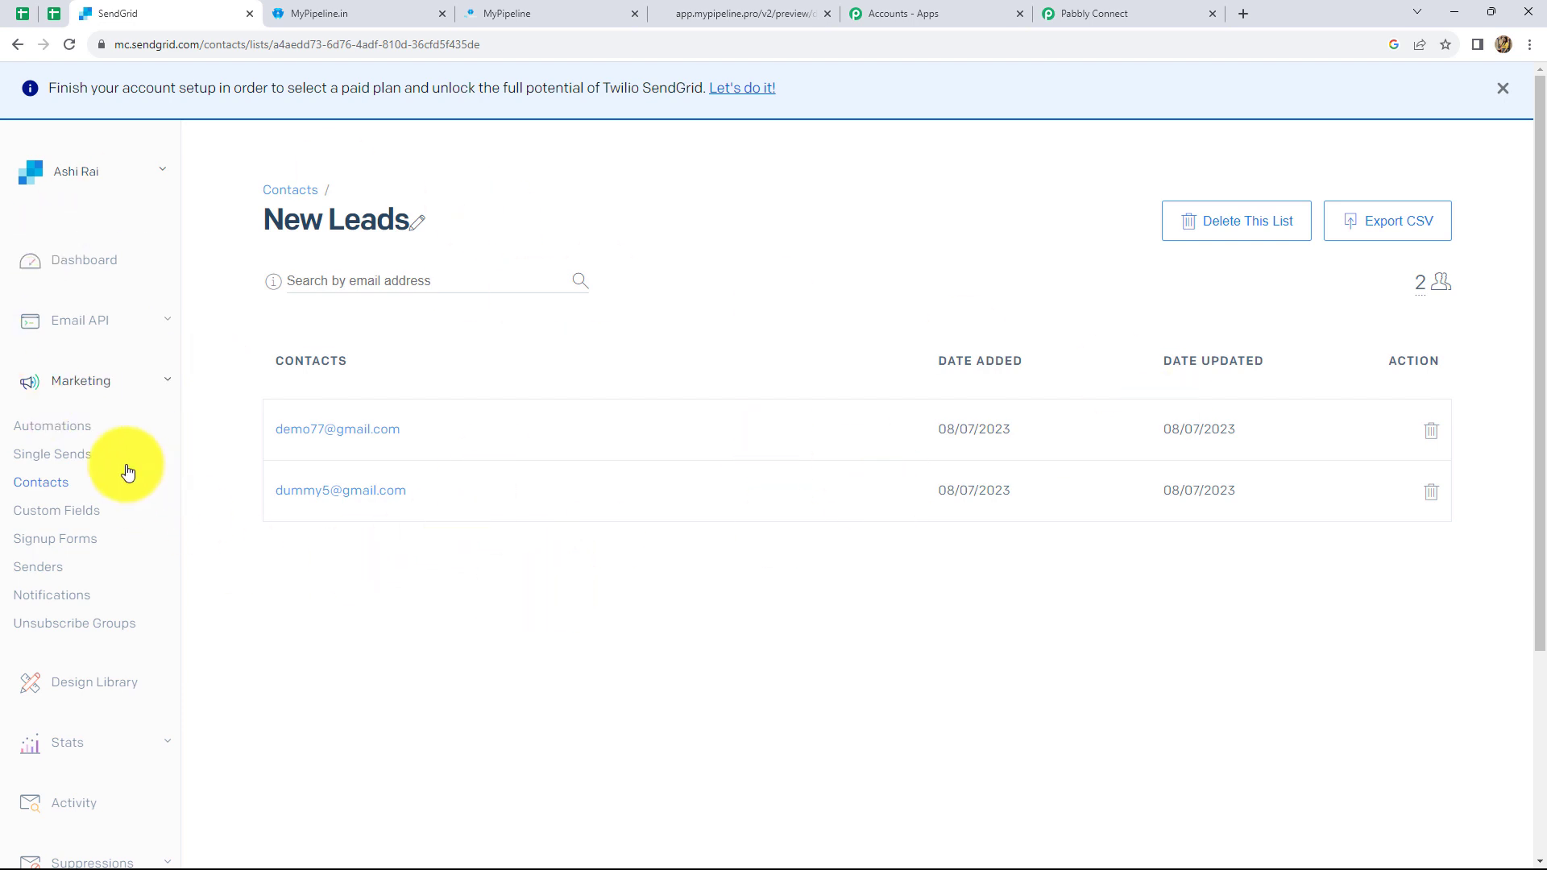
- Under Settings > API Keys, create a Full Access key named 'Contacts' and copy it
{"action": "scroll", "coordinate": [120, 467], "scroll_direction": "down", "scroll_amount": 3}
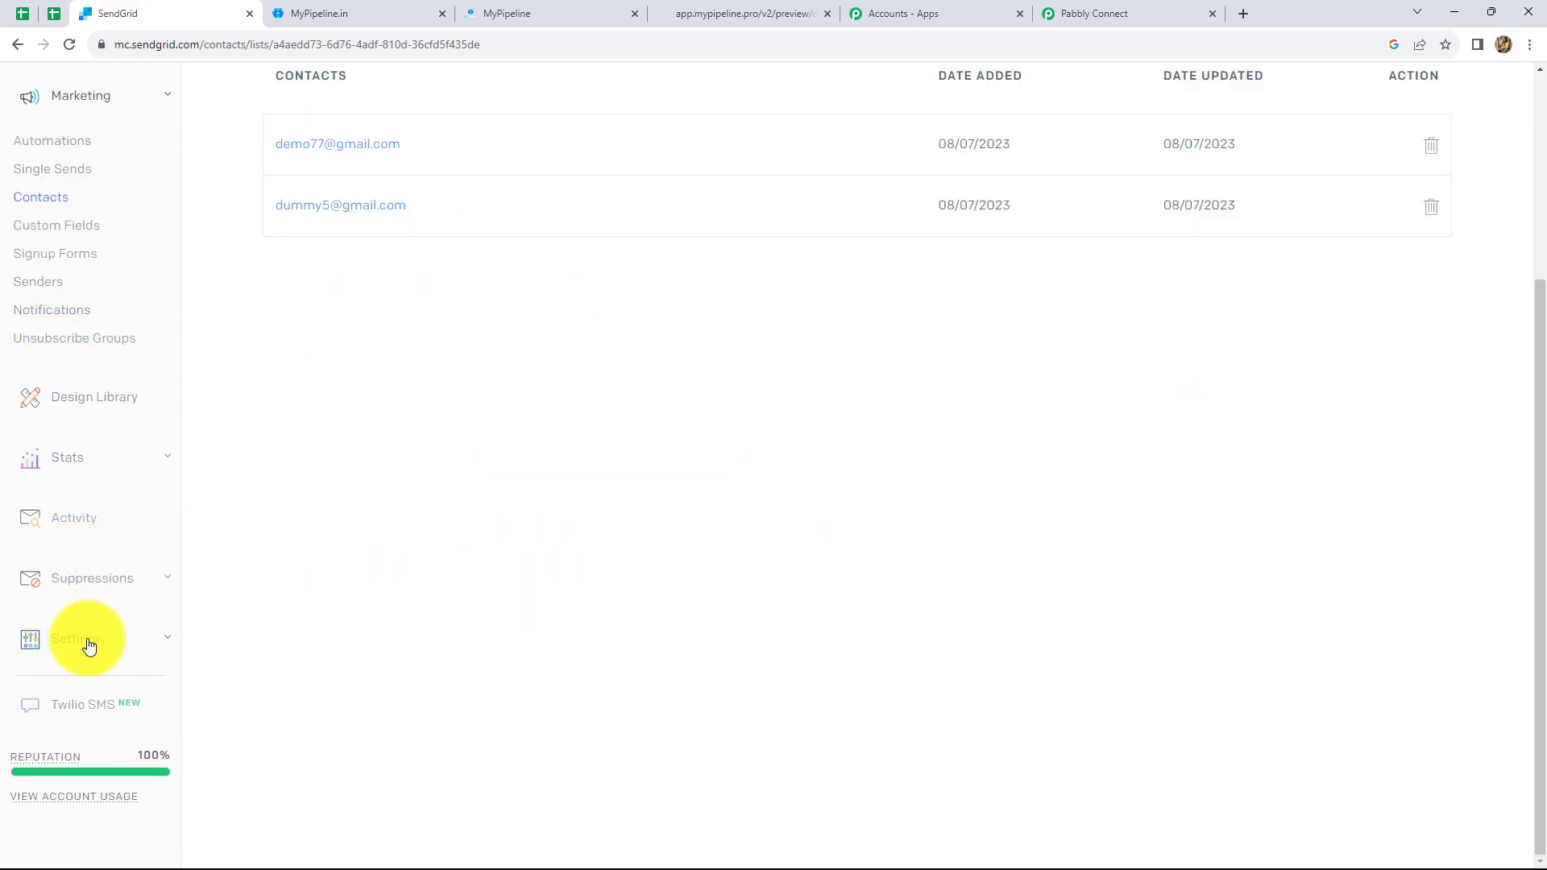
{"action": "left_click", "coordinate": [95, 638]}
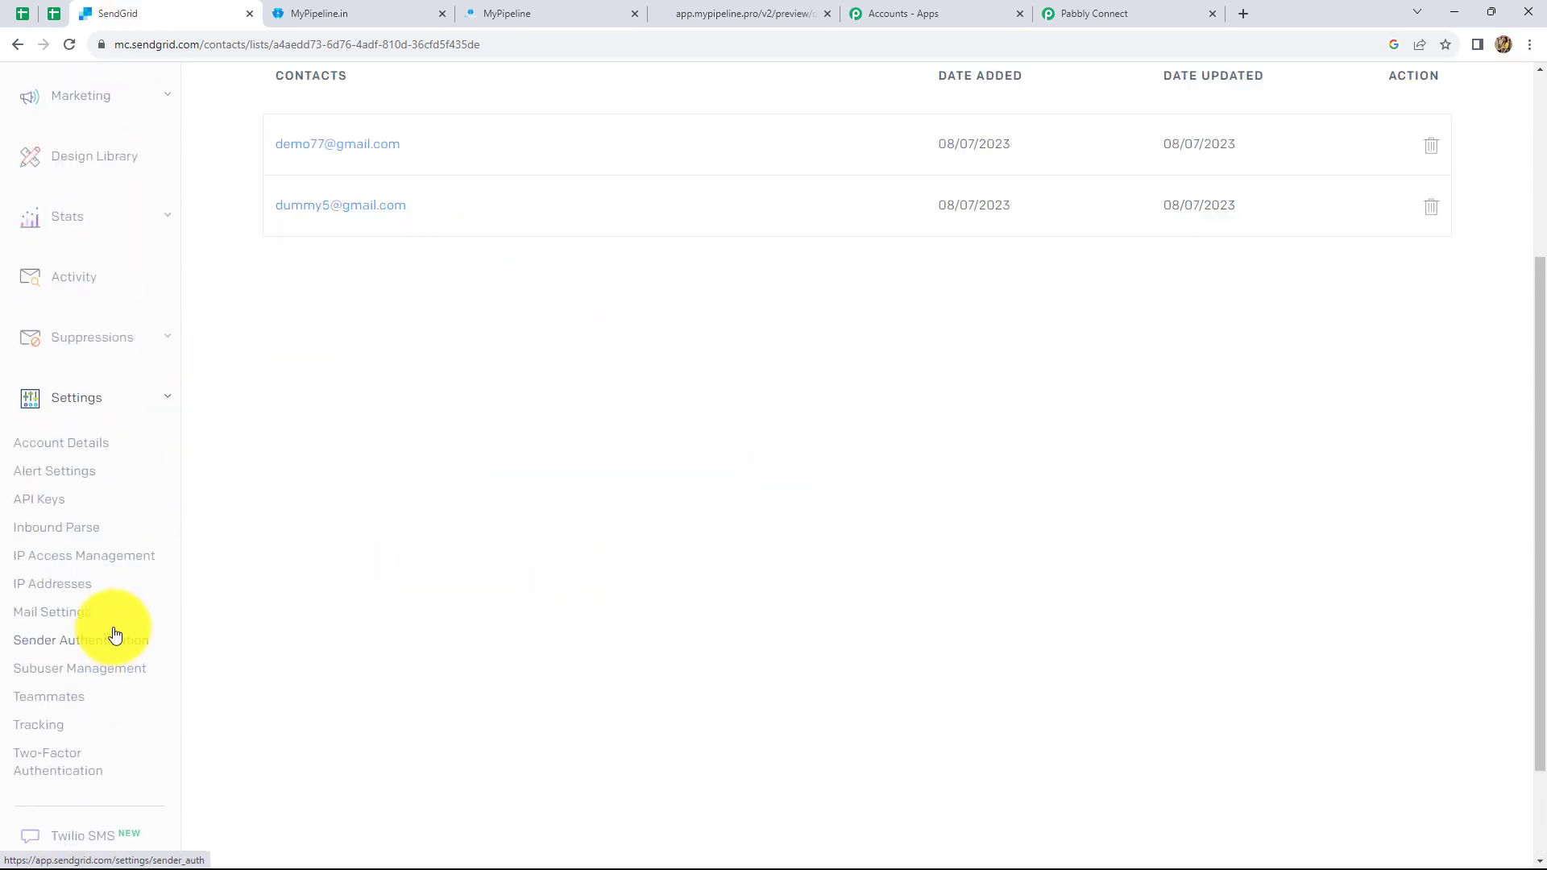
{"action": "left_click", "coordinate": [39, 504]}
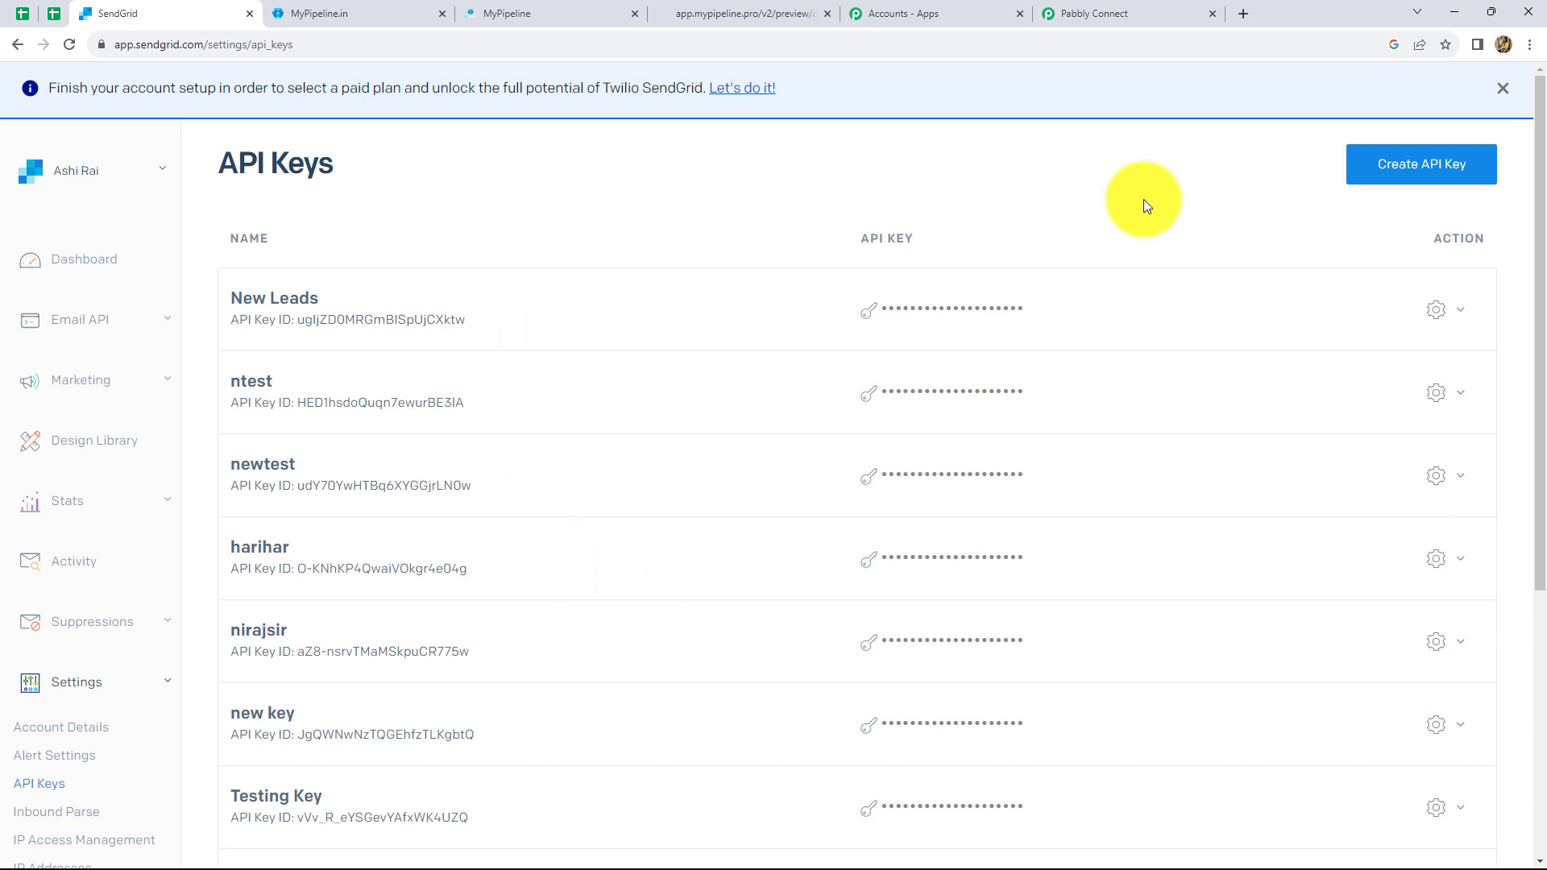
{"action": "left_click", "coordinate": [1389, 175]}
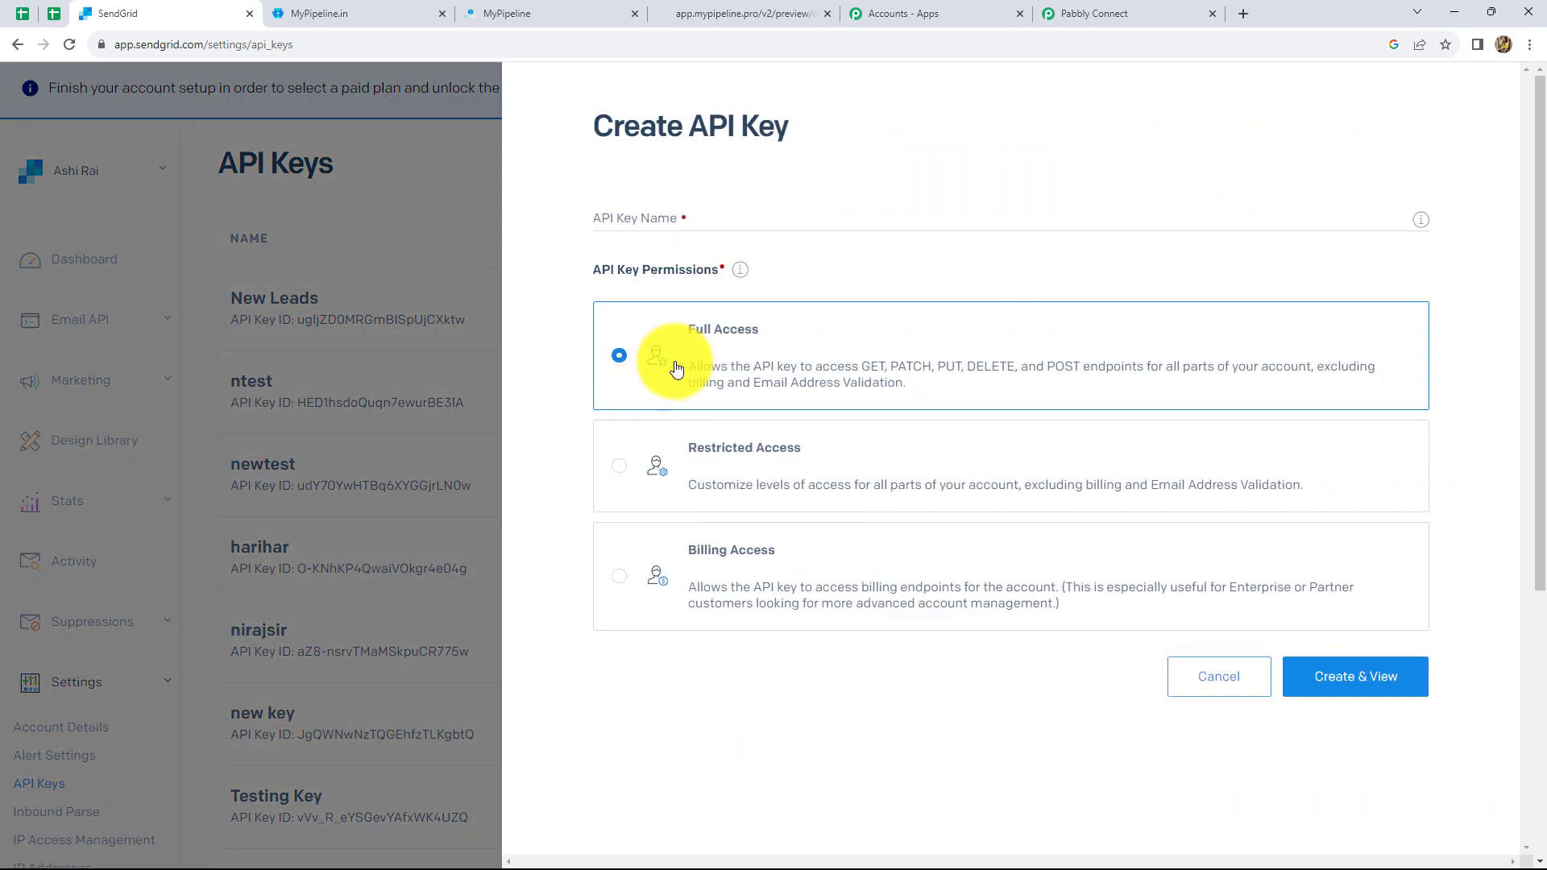
{"action": "left_click", "coordinate": [630, 217]}
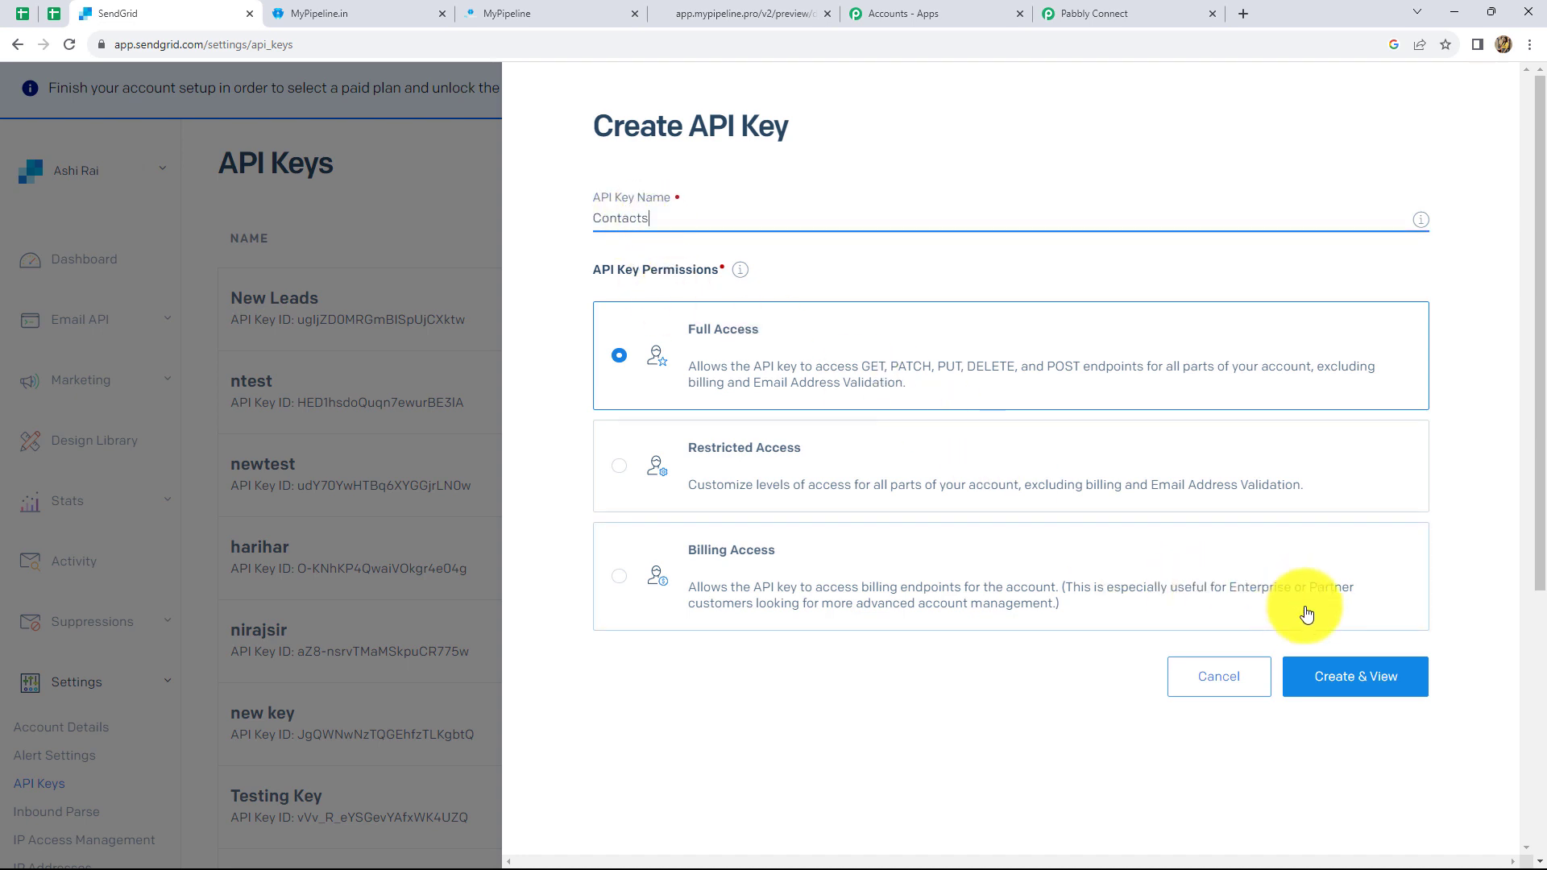
{"action": "left_click", "coordinate": [1333, 681]}
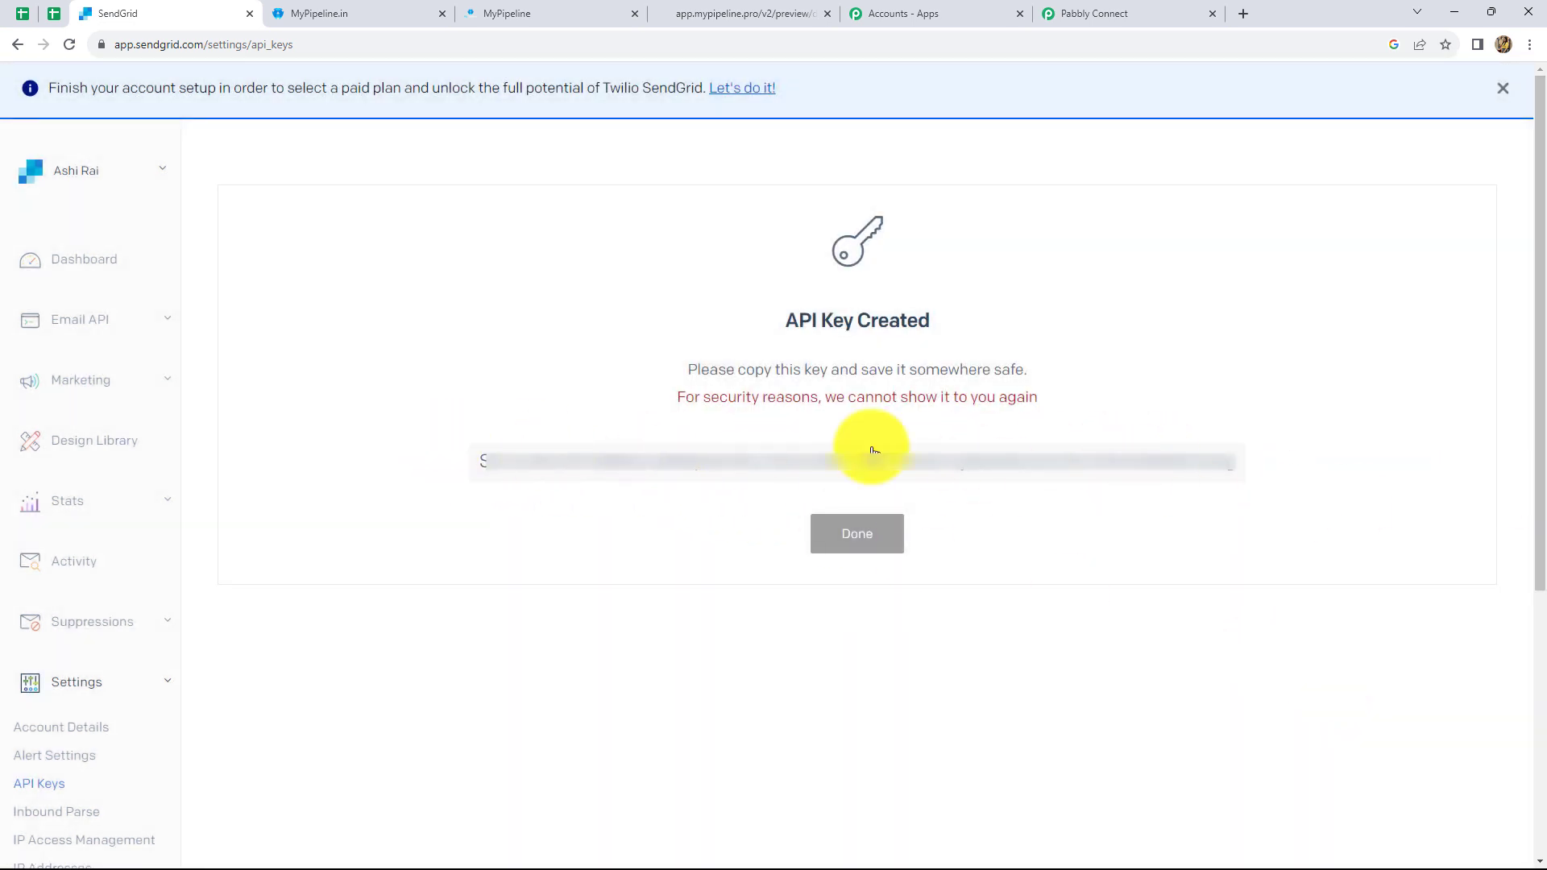
{"action": "left_click", "coordinate": [1230, 466]}
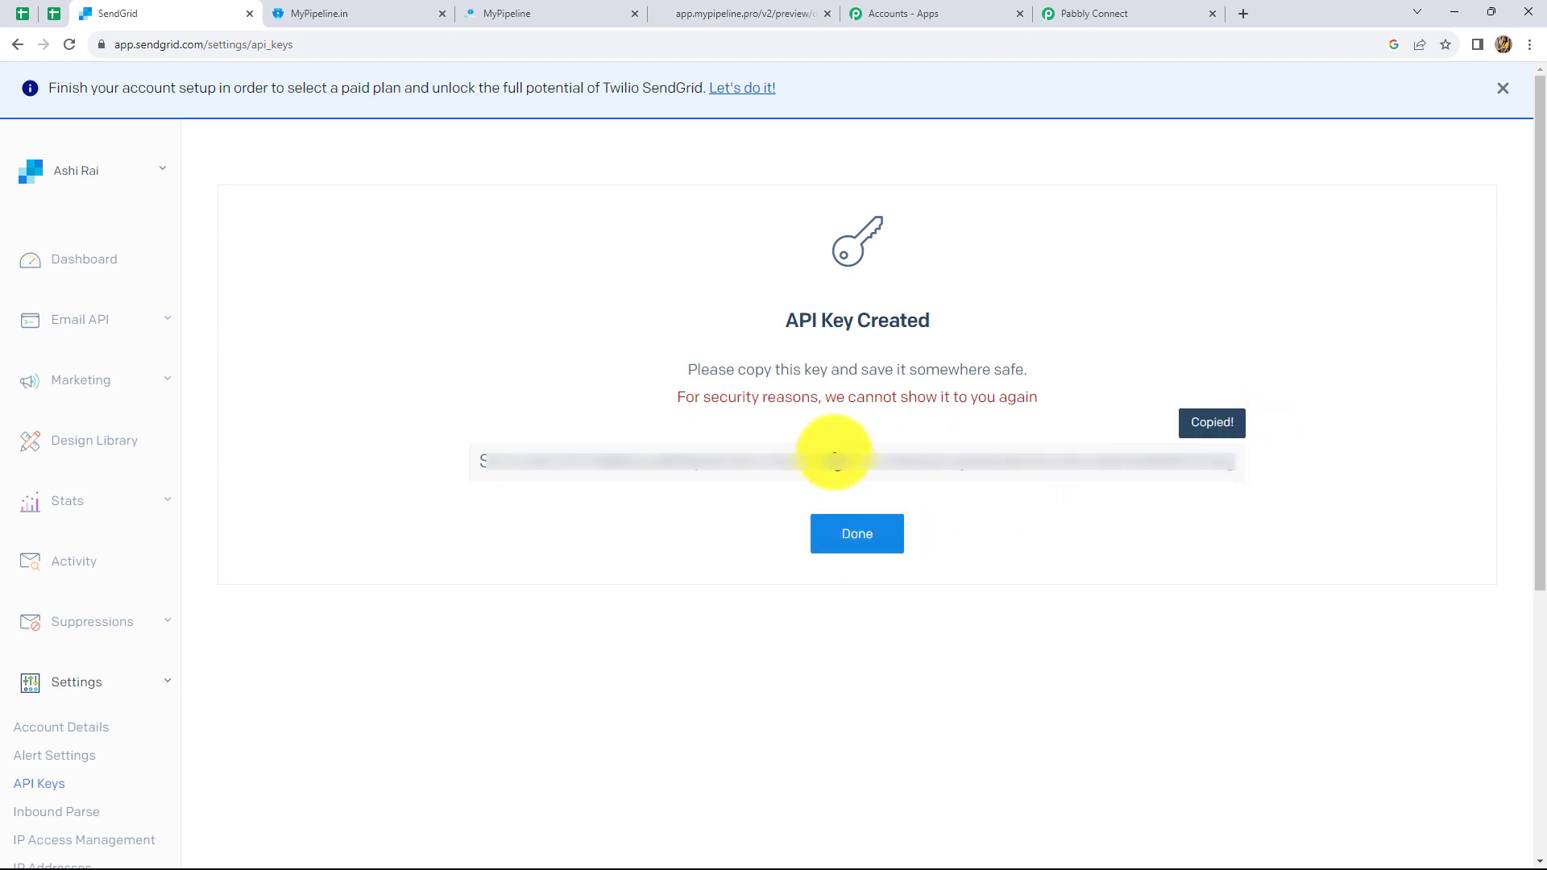
{"action": "left_click", "coordinate": [855, 536]}
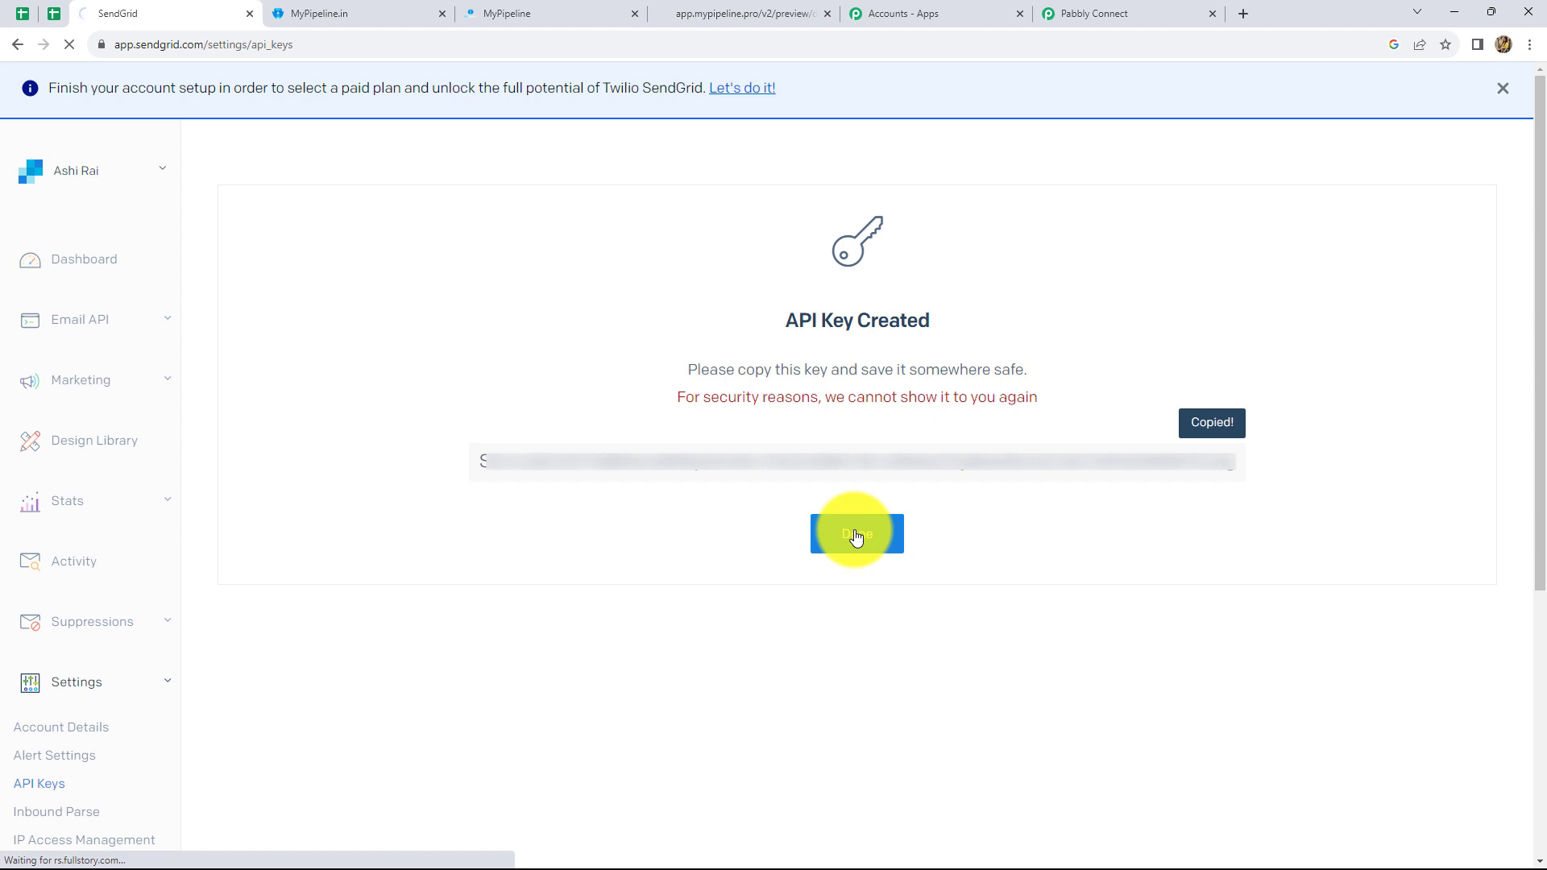
- Paste the copied SendGrid API key into the Token field and save the connection
{"action": "left_click", "coordinate": [1047, 12]}
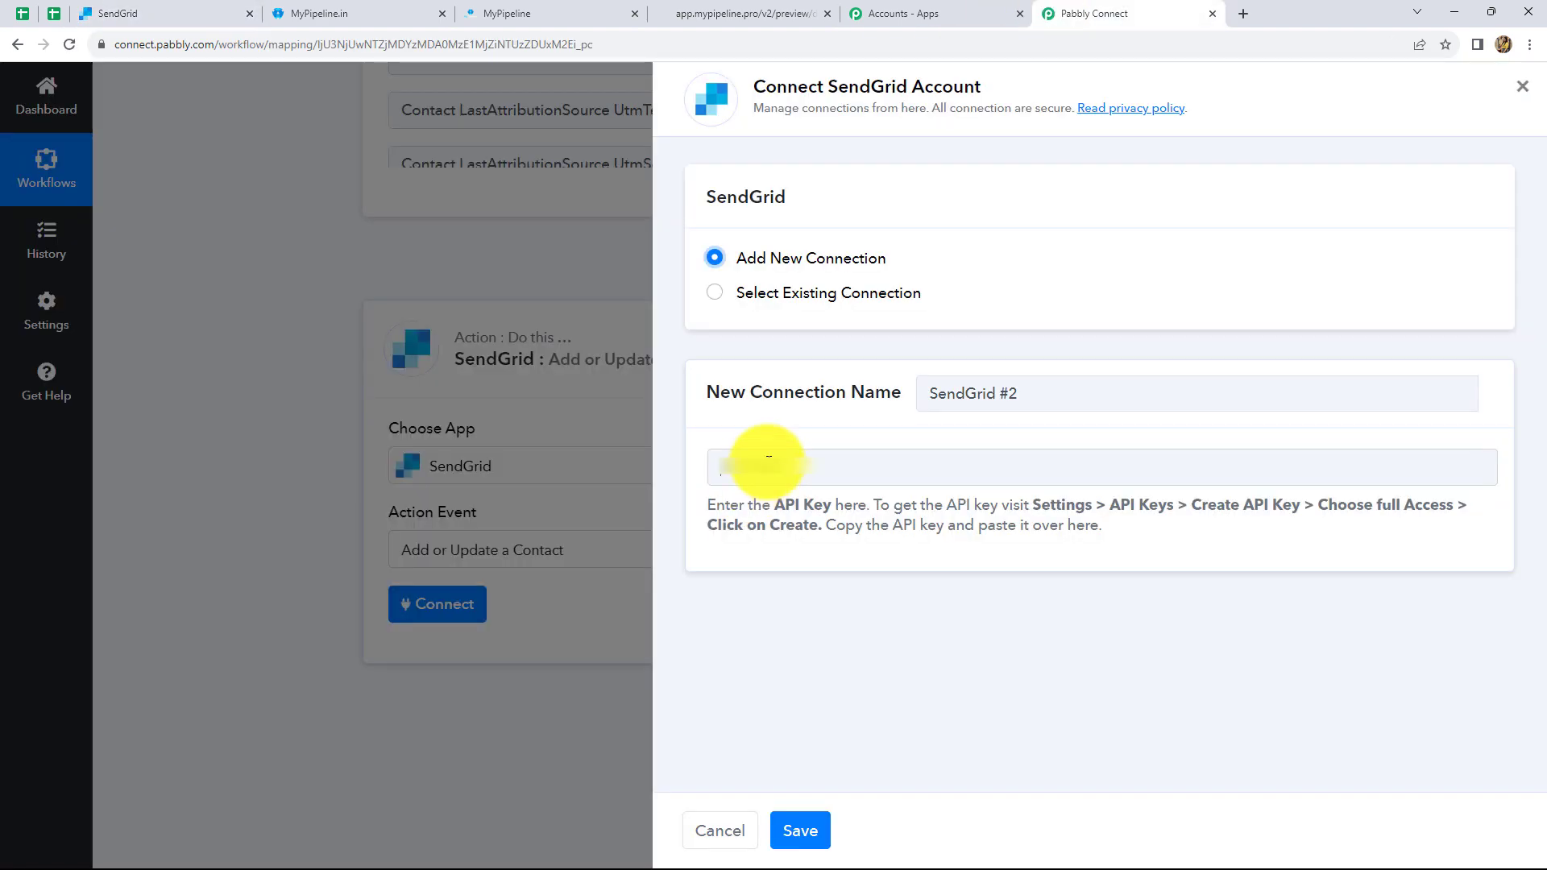
{"action": "left_click", "coordinate": [769, 457]}
{"action": "key", "text": "ctrl+v"}
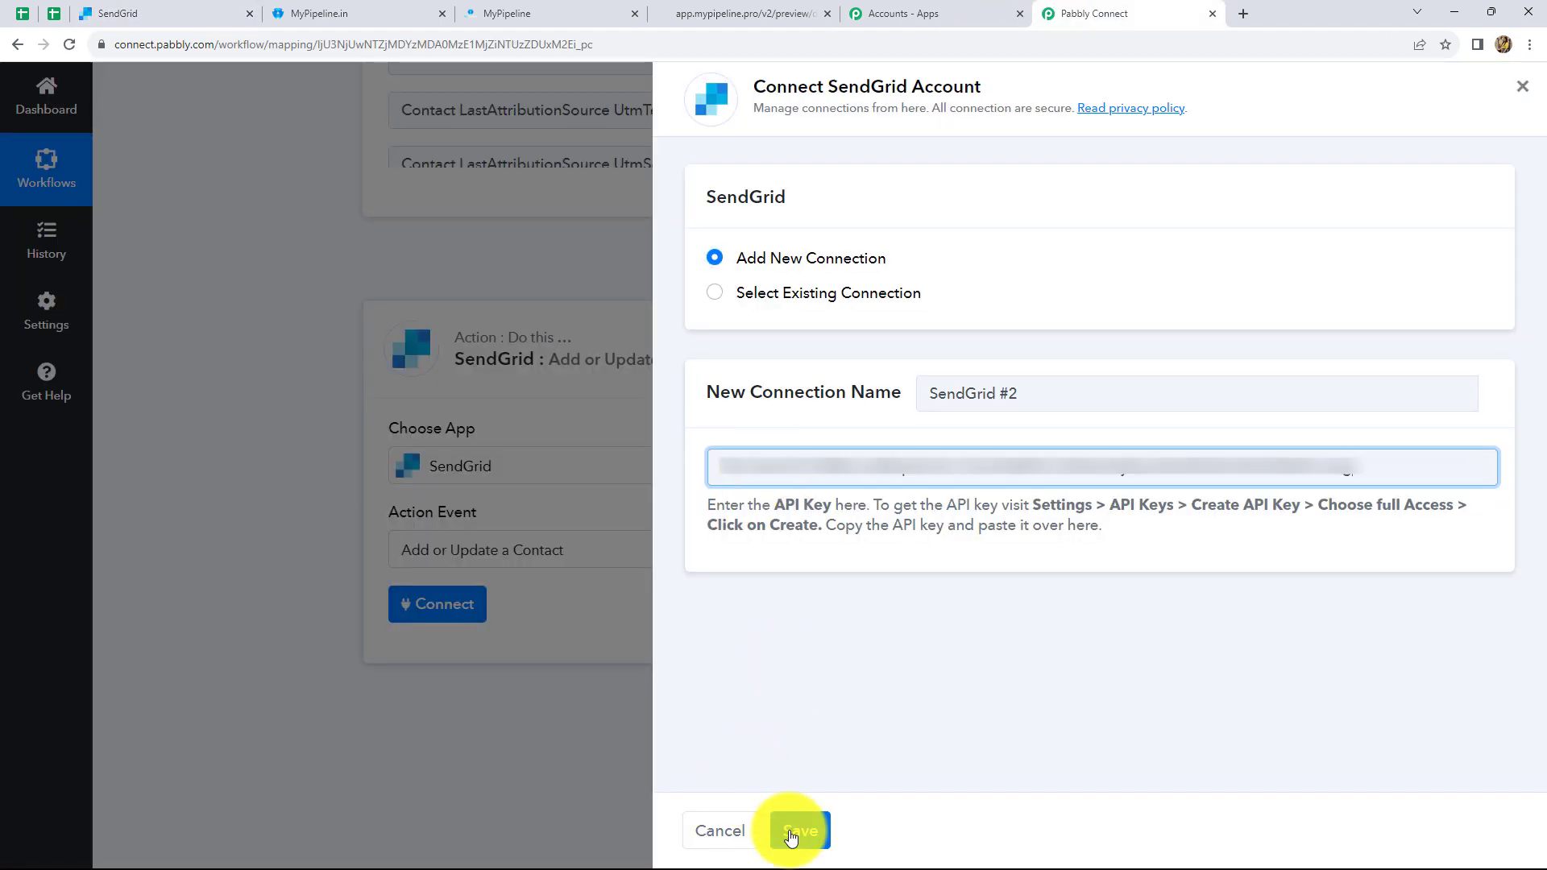
{"action": "left_click", "coordinate": [798, 831]}
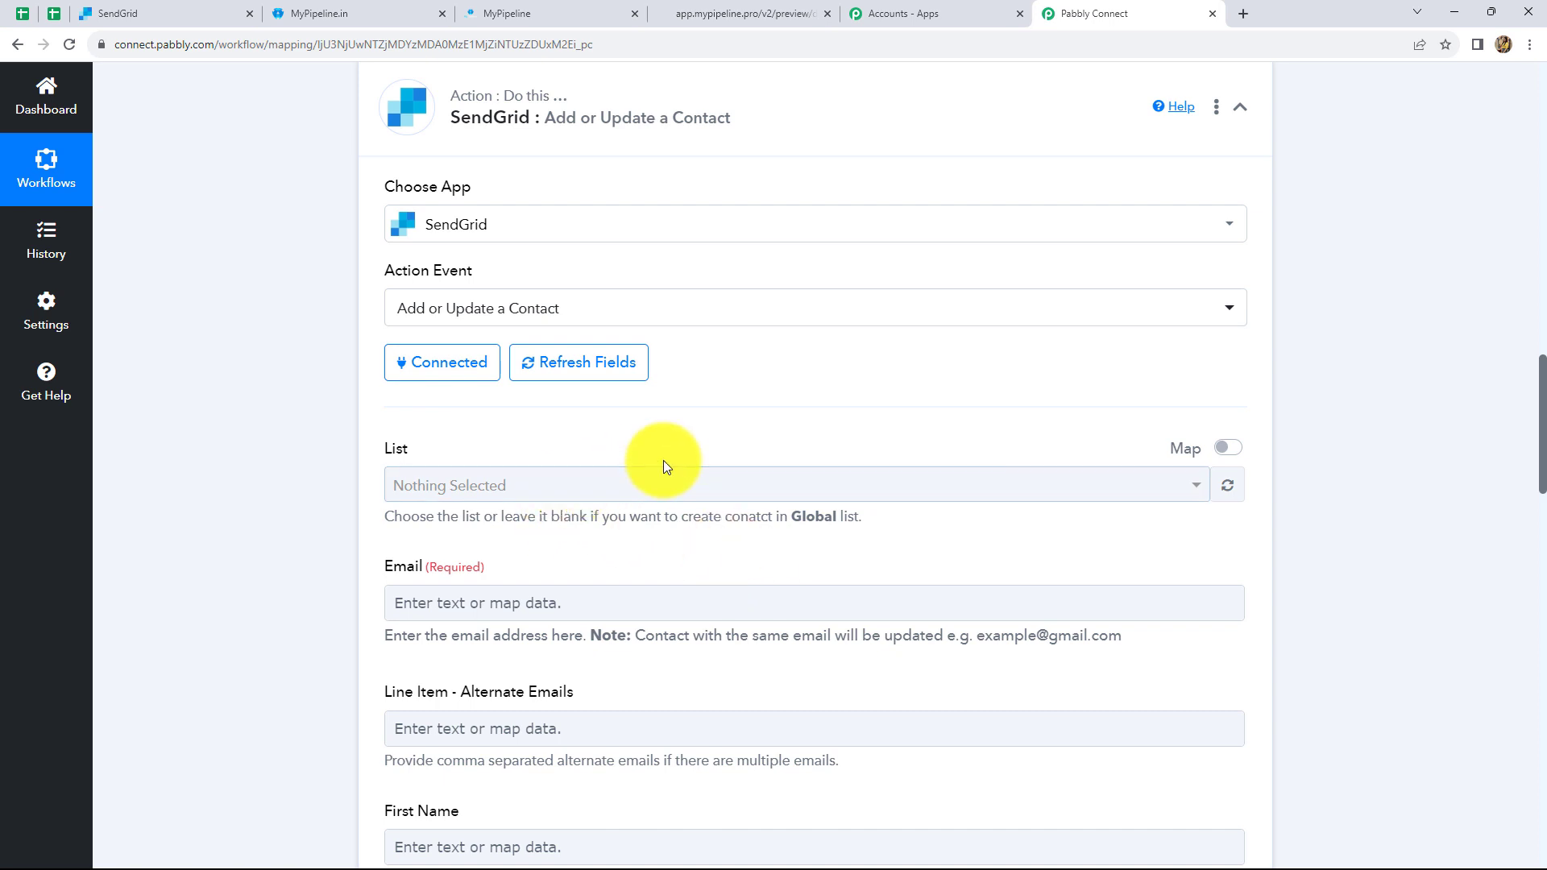
- Scroll through the newly revealed SendGrid contact fields
{"action": "scroll", "coordinate": [701, 427], "scroll_direction": "down", "scroll_amount": 2}
{"action": "scroll", "coordinate": [669, 451], "scroll_direction": "up", "scroll_amount": 1}
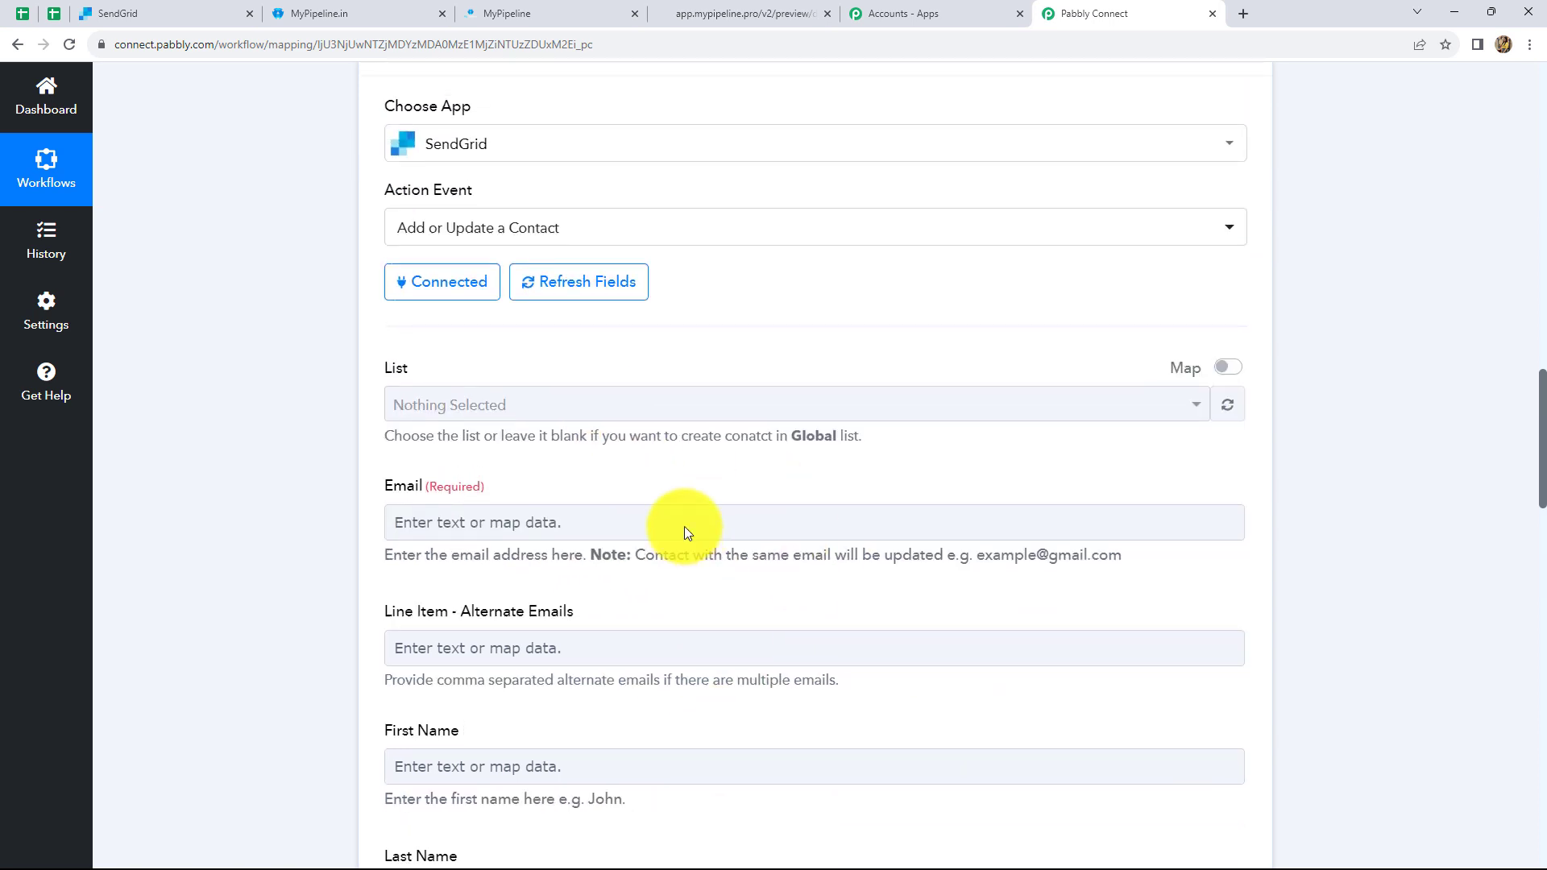
{"action": "scroll", "coordinate": [713, 742], "scroll_direction": "down", "scroll_amount": 2}
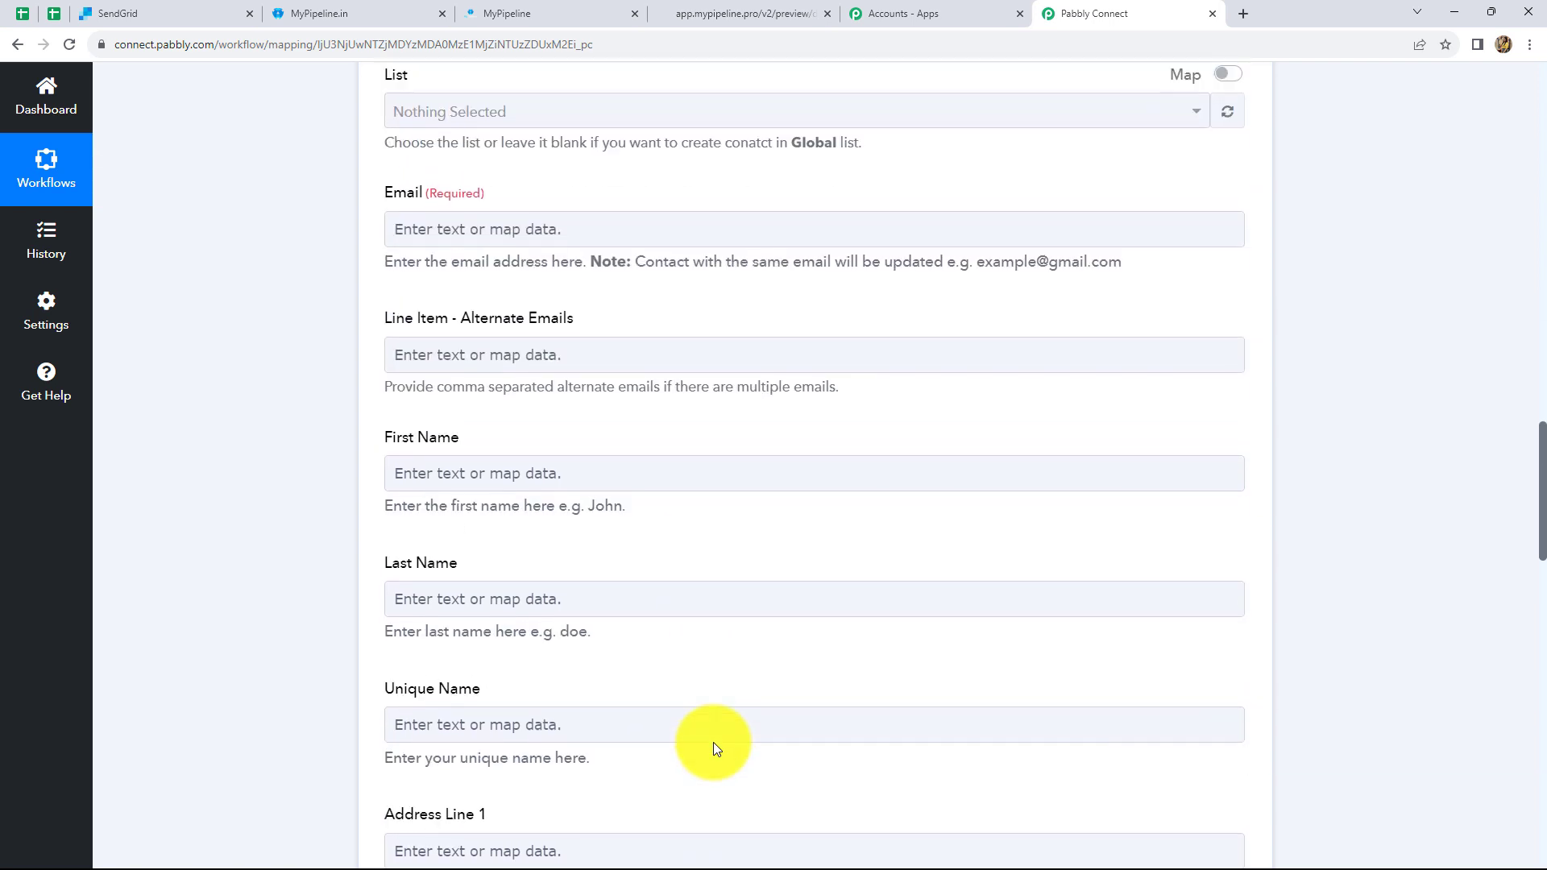
{"action": "scroll", "coordinate": [713, 742], "scroll_direction": "up", "scroll_amount": 1}
{"action": "left_click", "coordinate": [713, 742]}
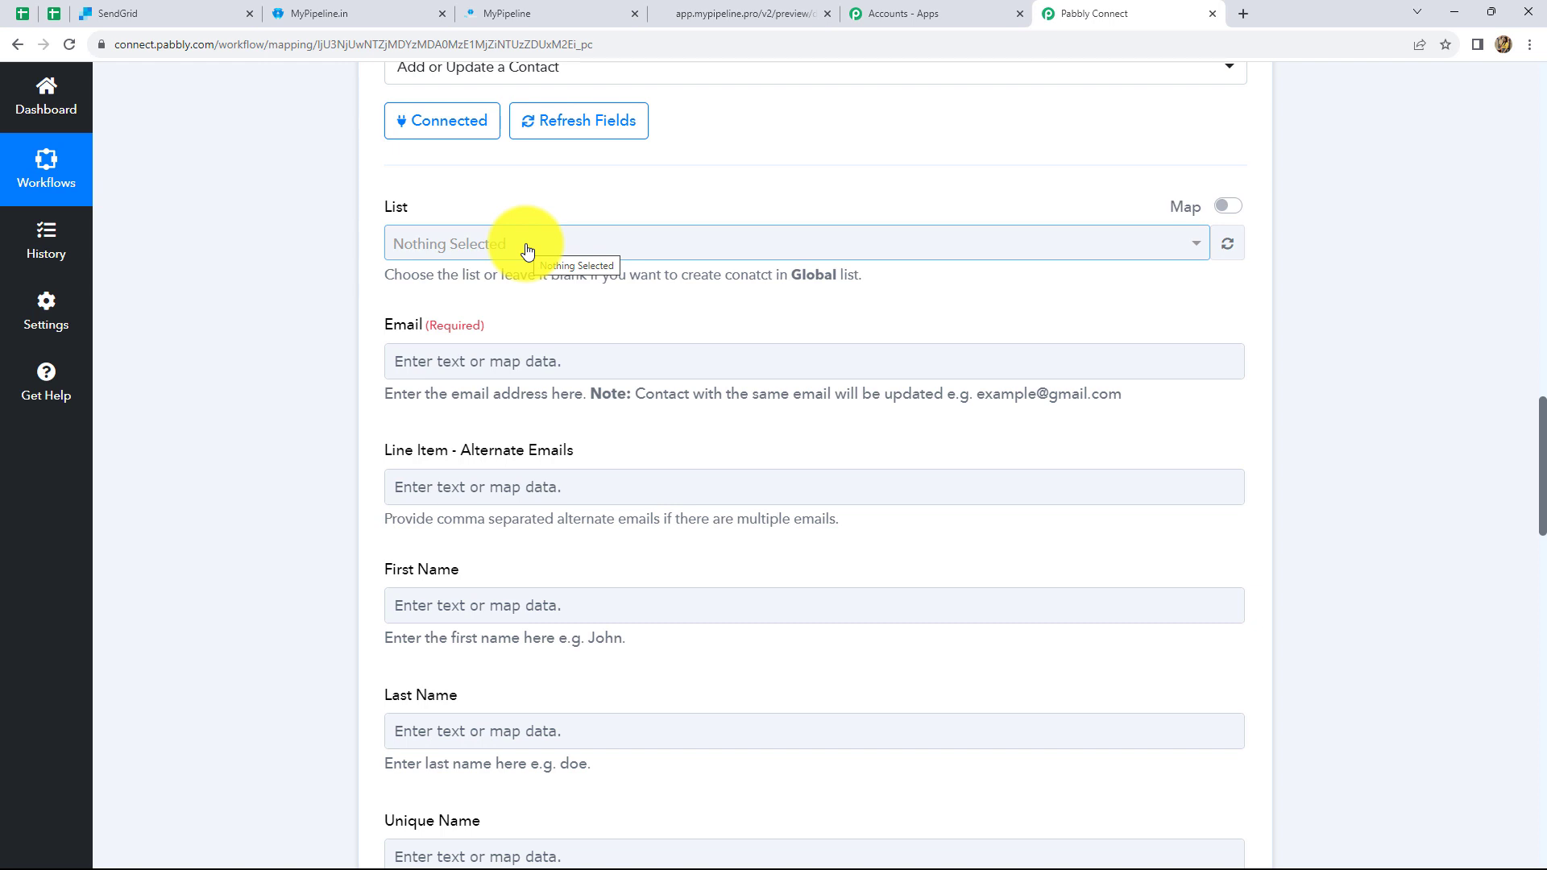
{"action": "left_click", "coordinate": [154, 15]}
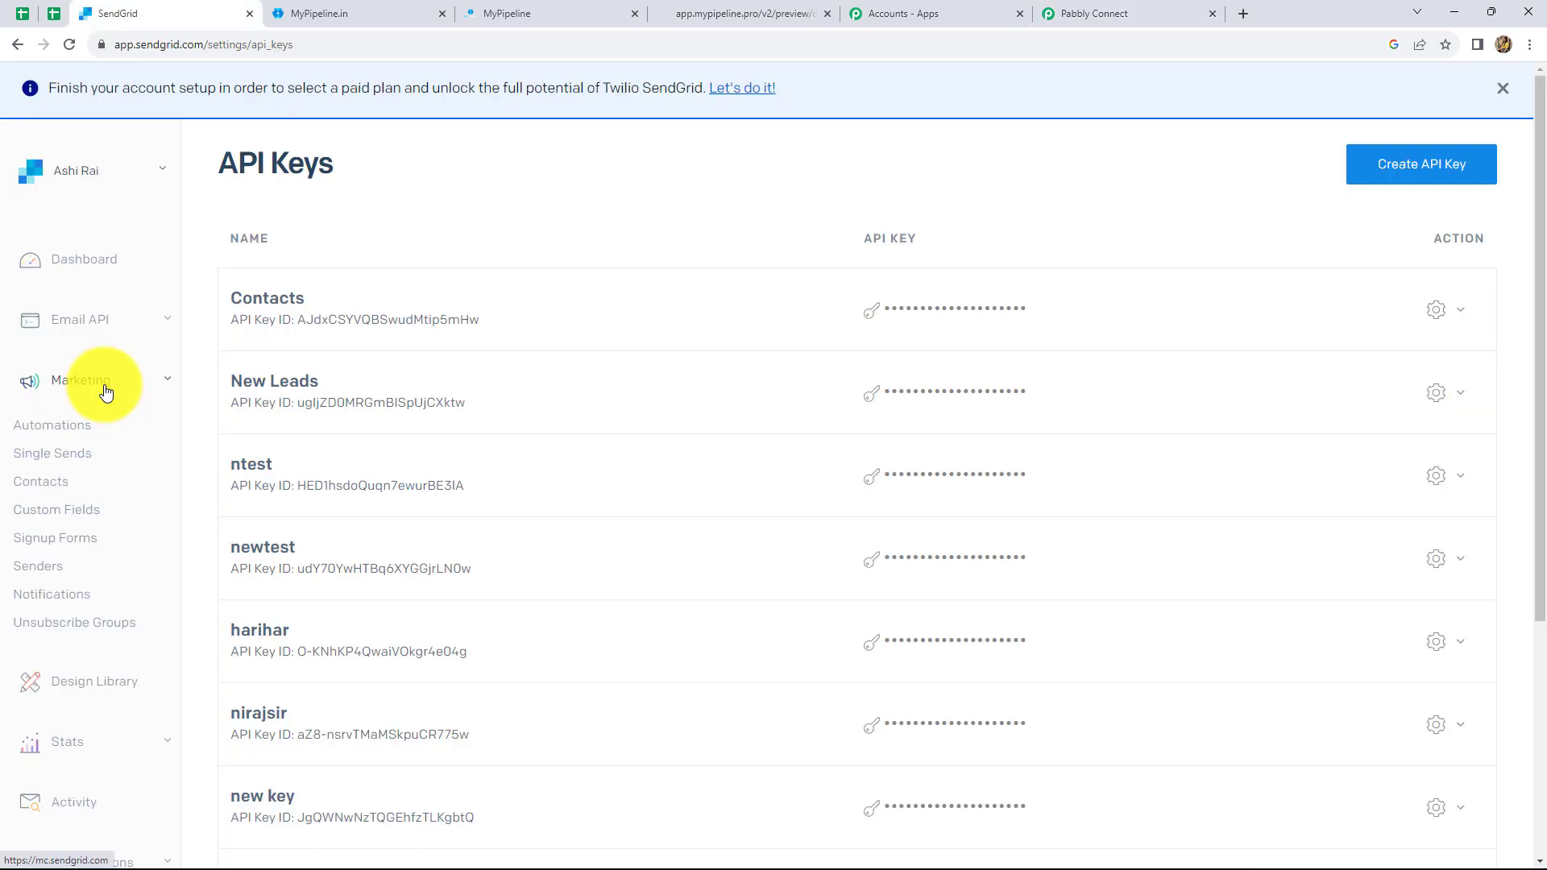
{"action": "left_click", "coordinate": [47, 486]}
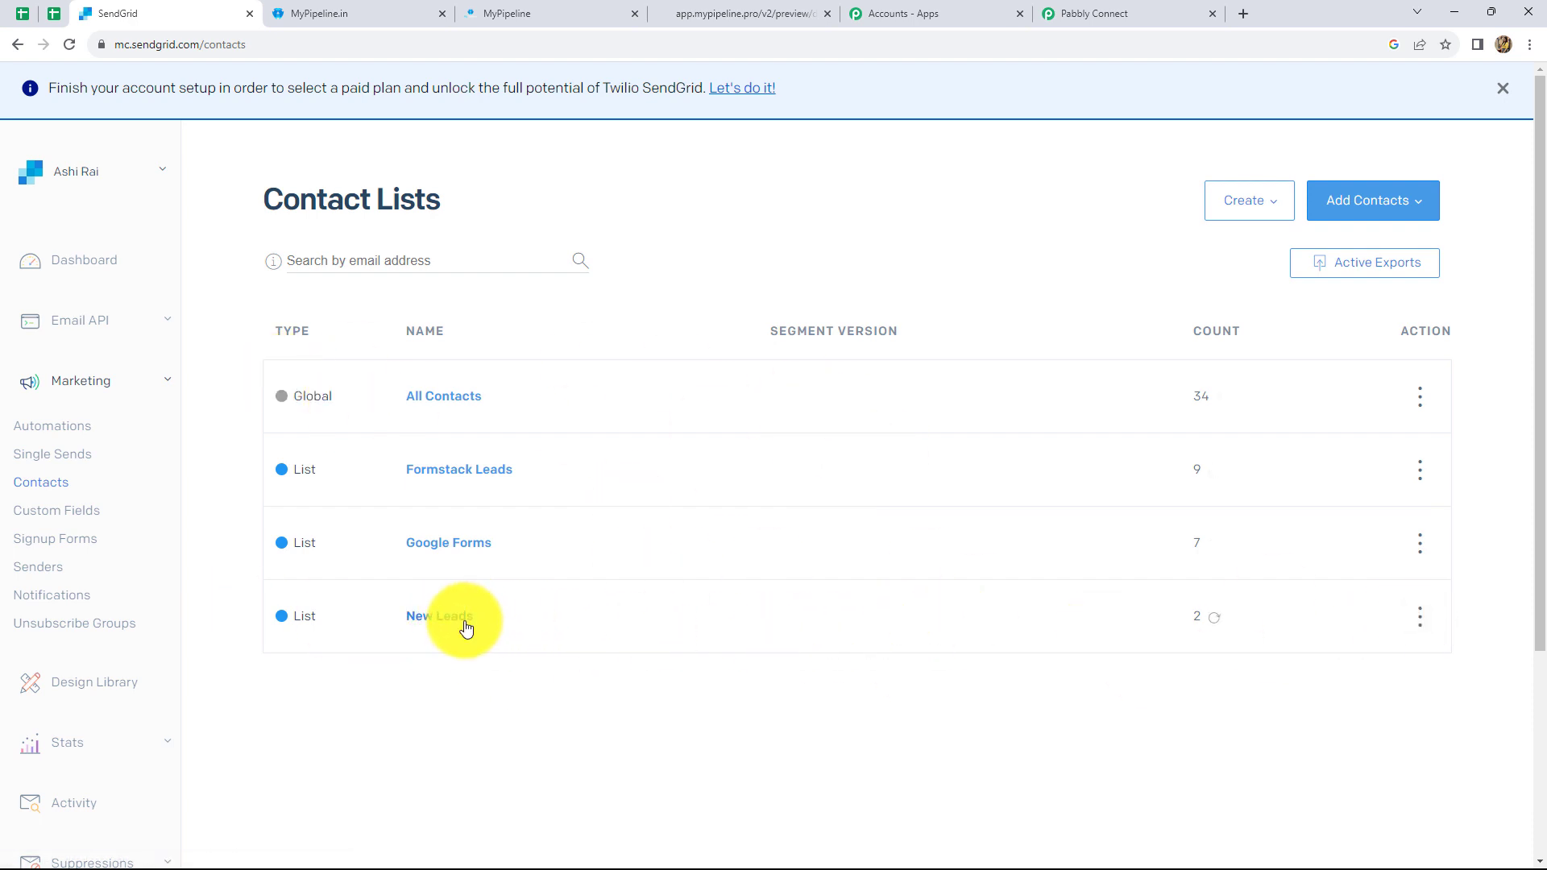
{"action": "left_click", "coordinate": [440, 618]}
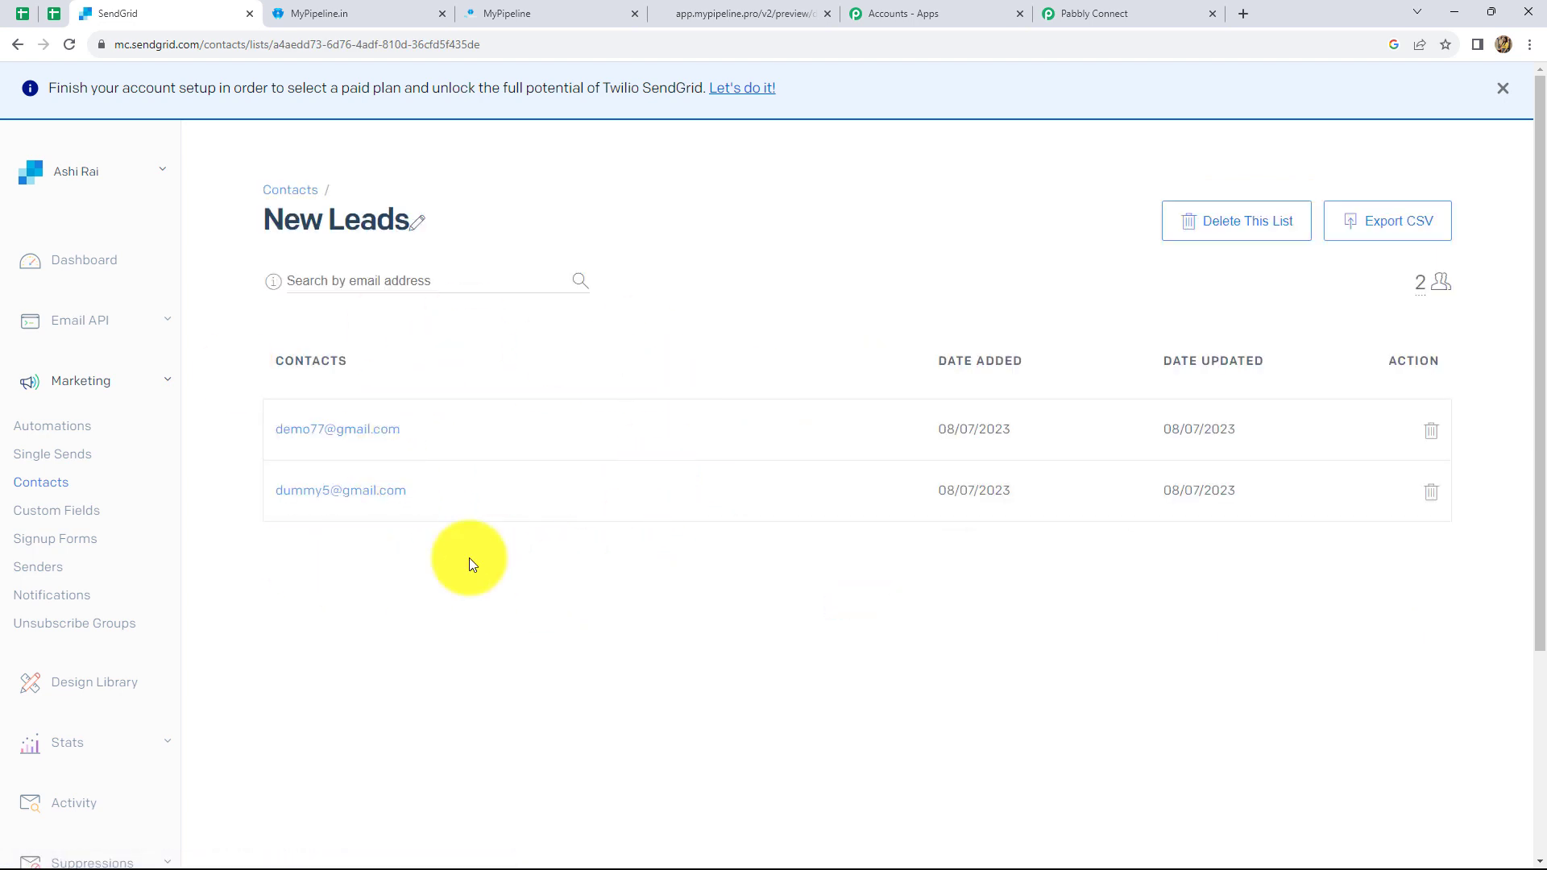
{"action": "left_click", "coordinate": [1071, 5]}
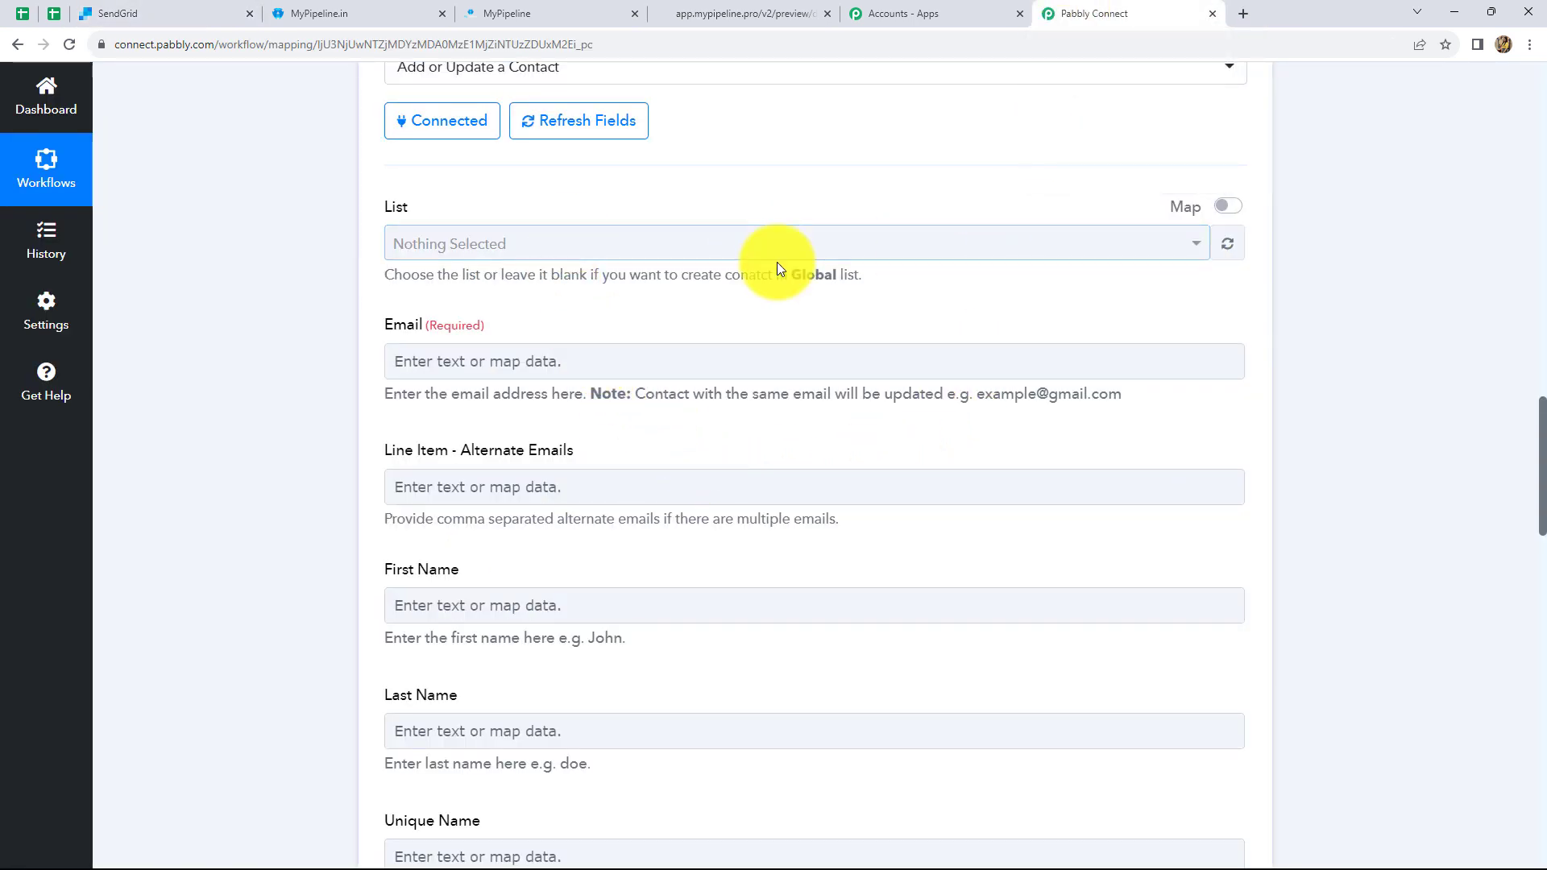
- Choose 'New Leads' as the SendGrid list and bring up trigger data for the Email field
{"action": "left_click", "coordinate": [1180, 246]}
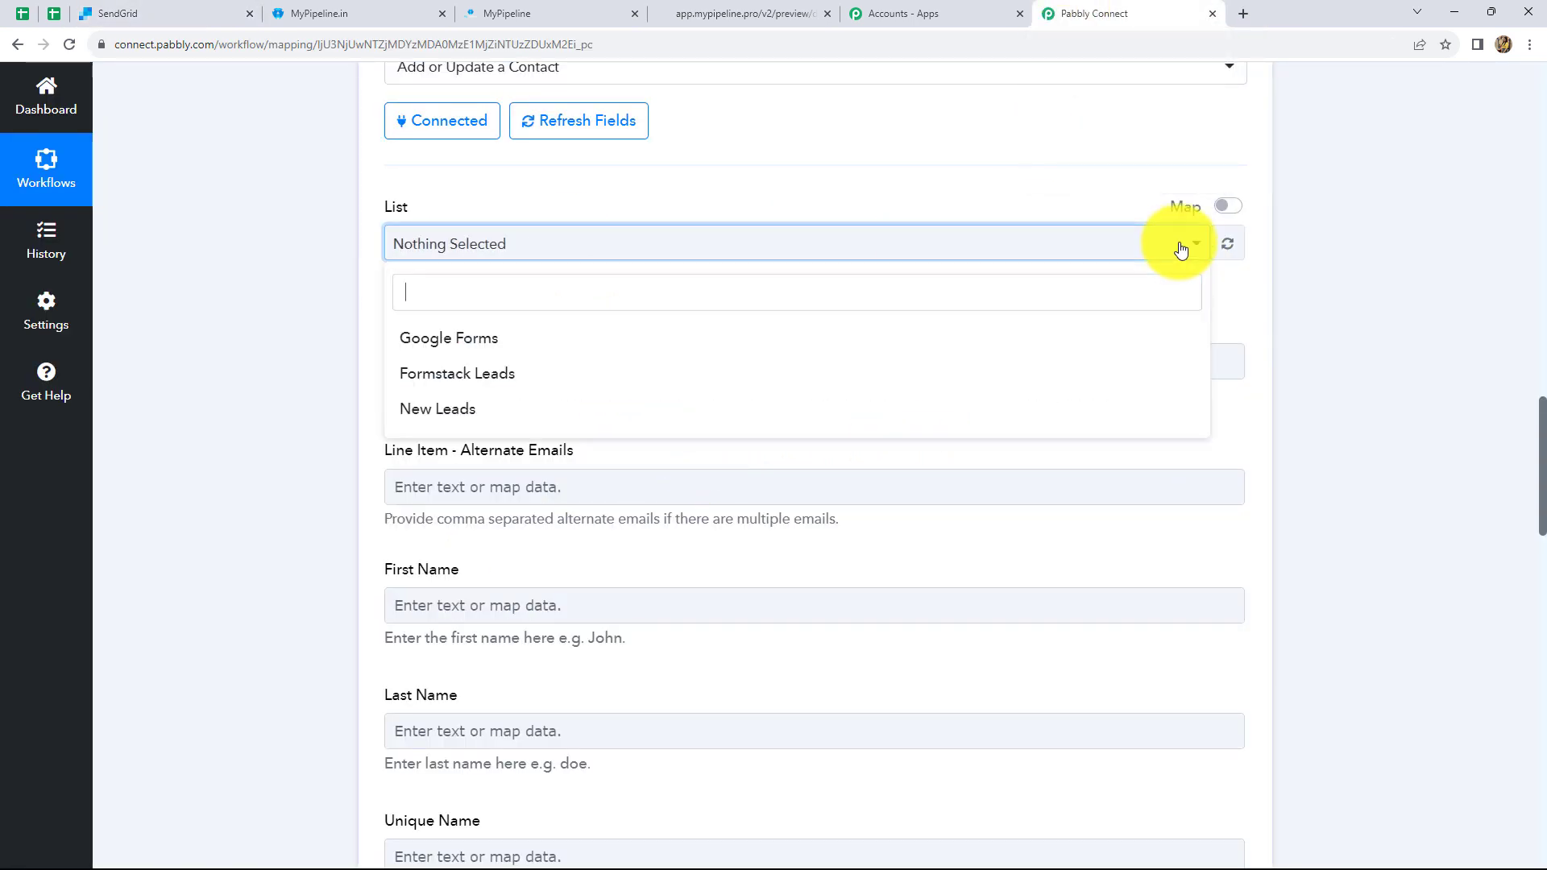
{"action": "left_click", "coordinate": [443, 411]}
{"action": "scroll", "coordinate": [808, 346], "scroll_direction": "down", "scroll_amount": 1}
{"action": "left_click", "coordinate": [679, 281]}
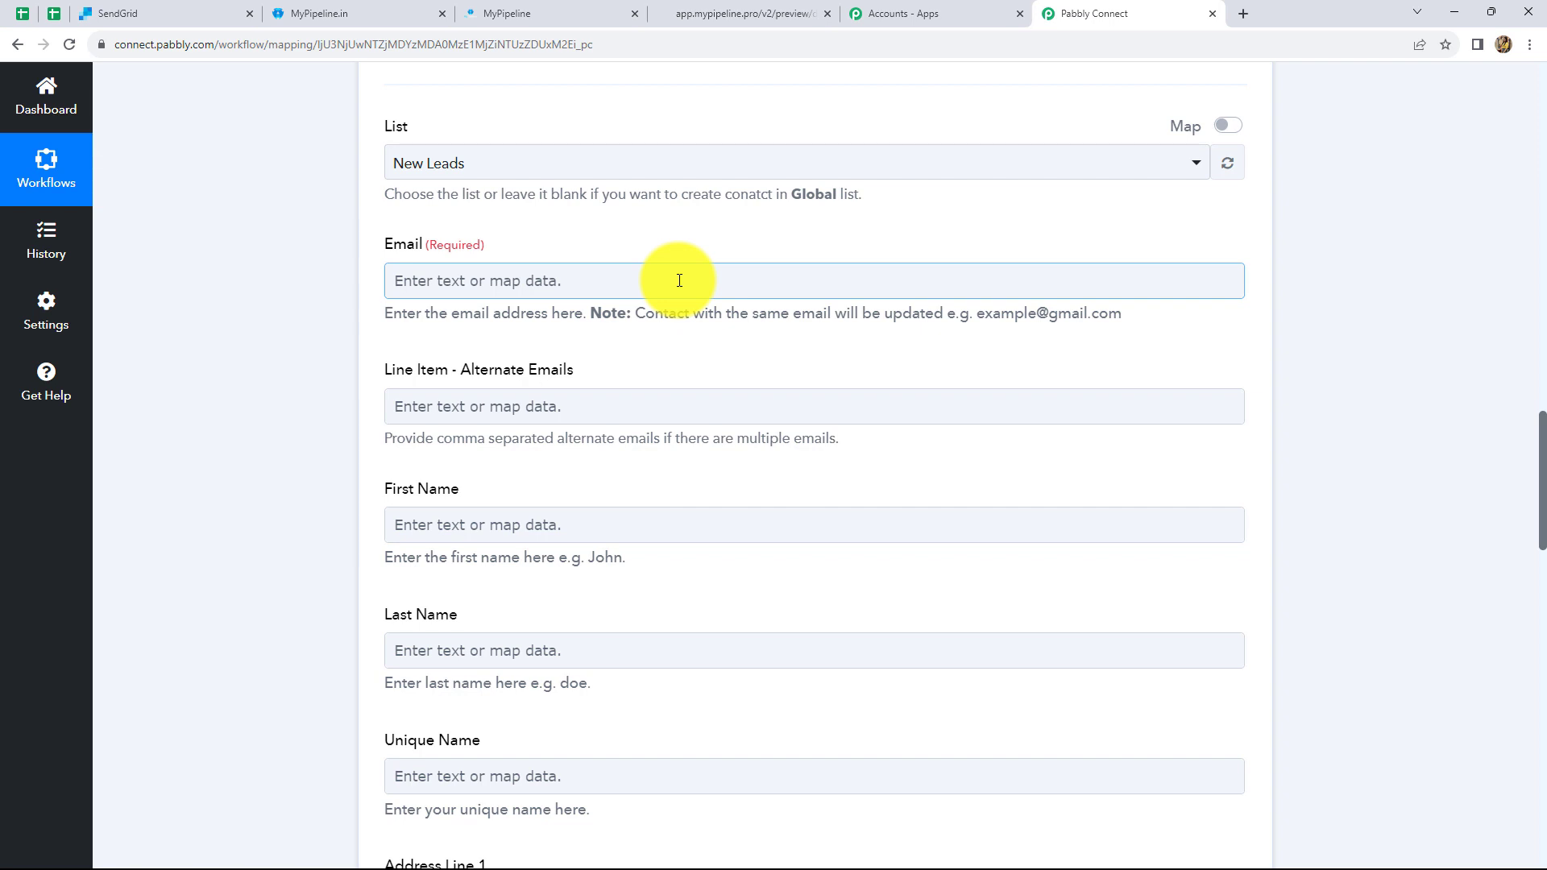
{"action": "left_click", "coordinate": [542, 283]}
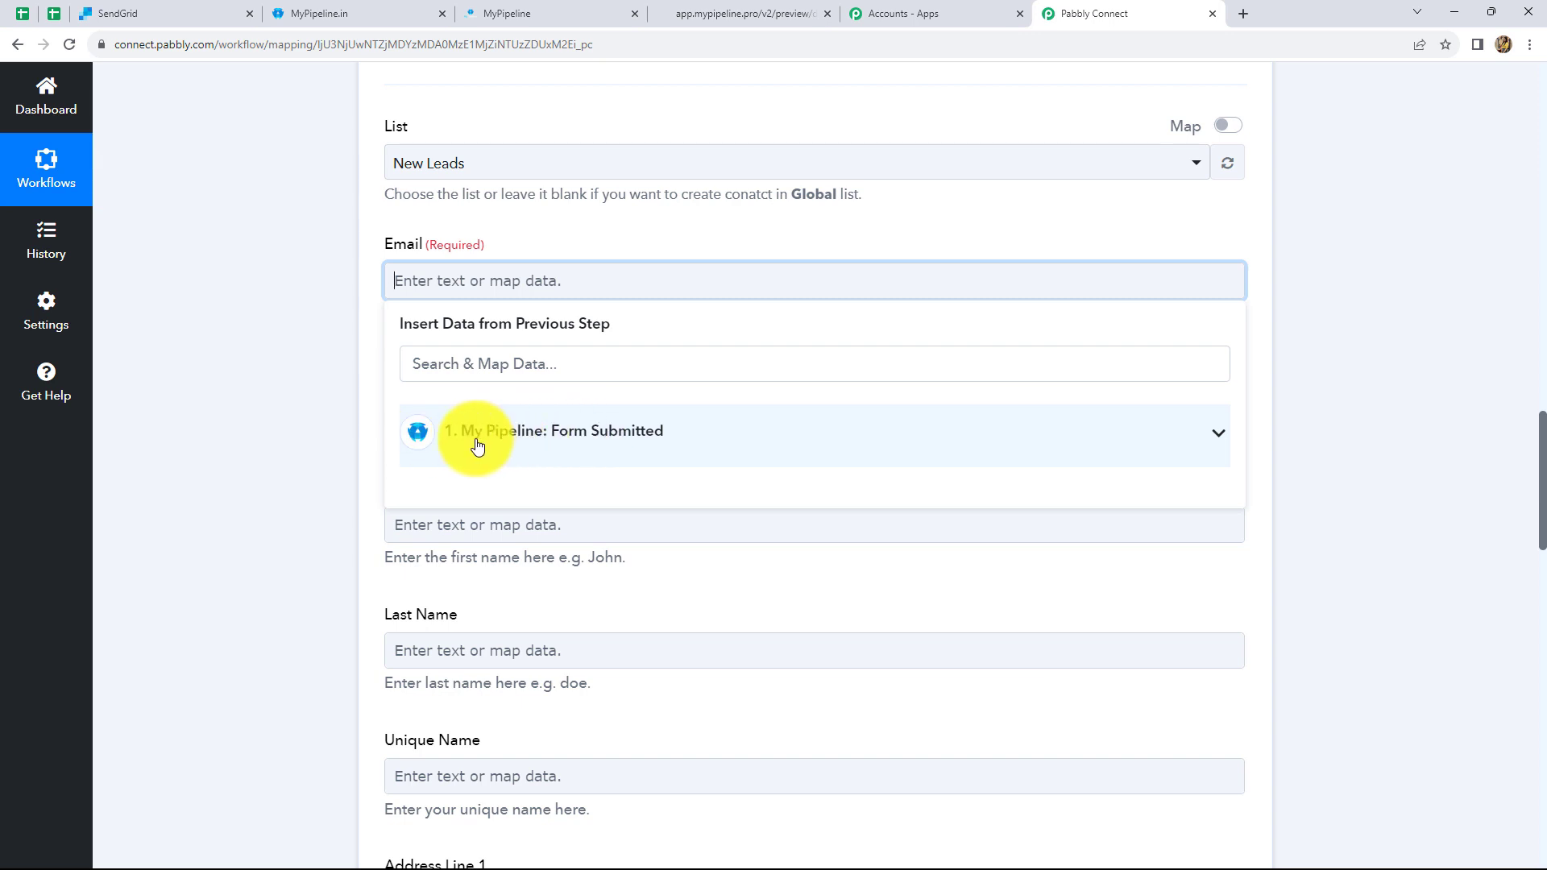
- Map the form submission's Email into the SendGrid Email field
{"action": "left_click", "coordinate": [617, 445]}
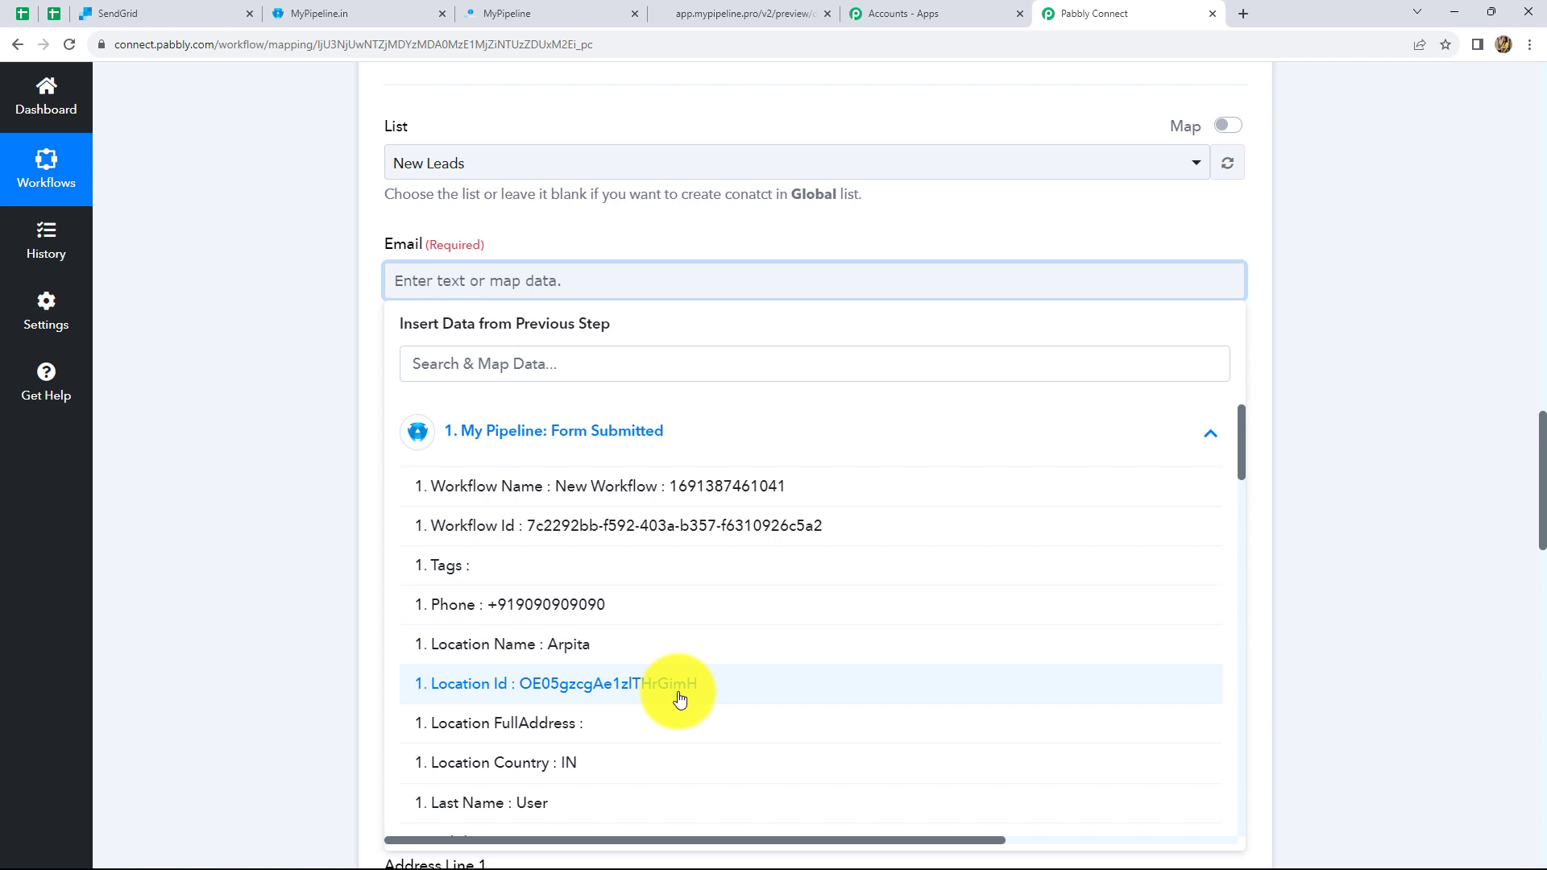
{"action": "scroll", "coordinate": [660, 636], "scroll_direction": "down", "scroll_amount": 5}
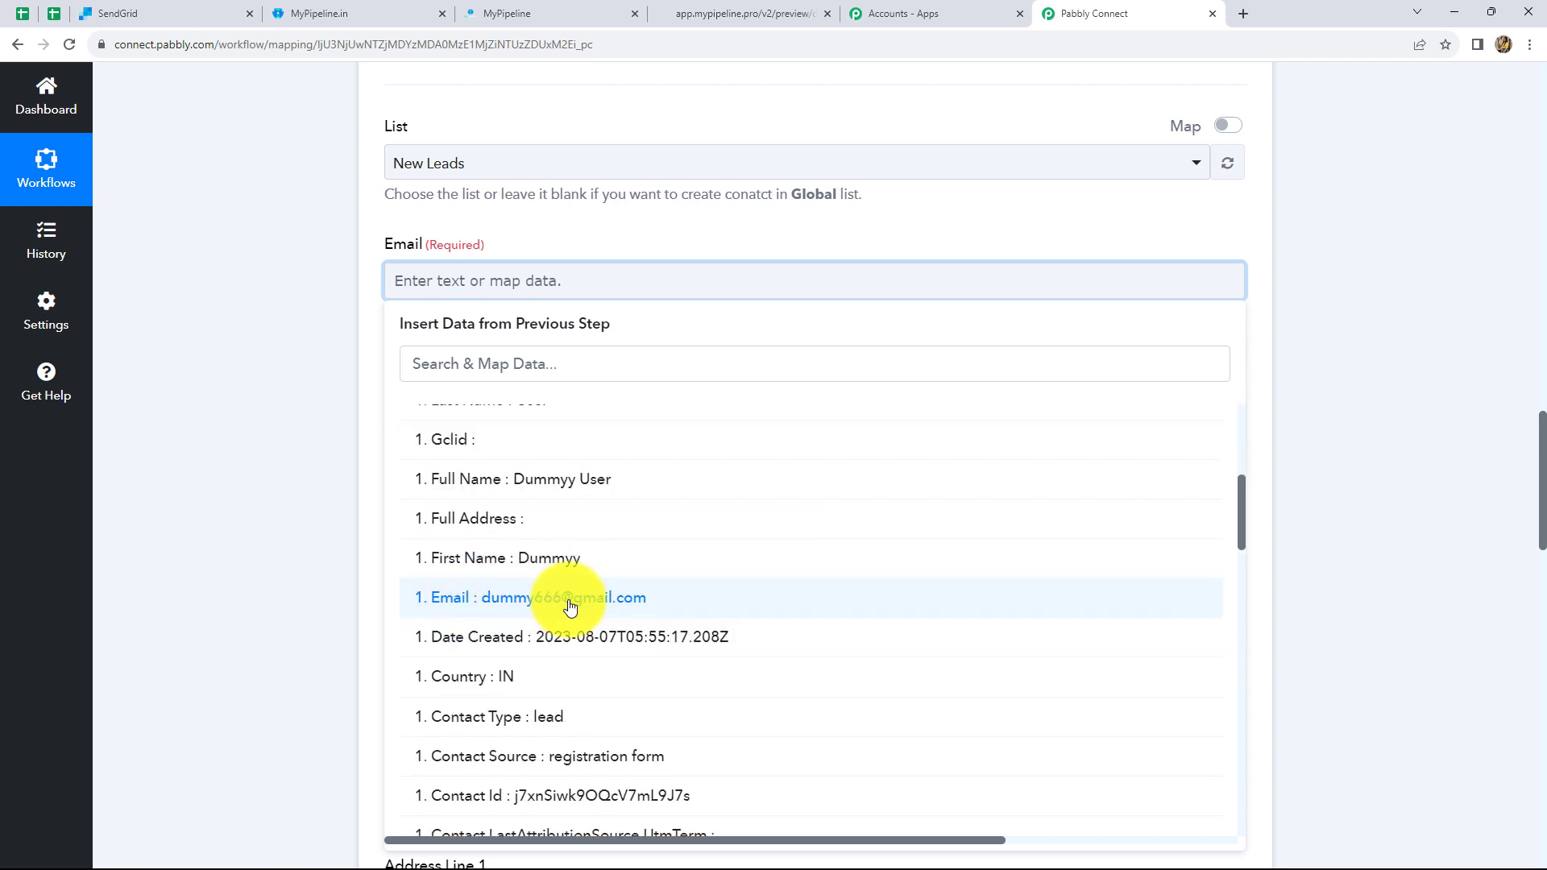
{"action": "left_click", "coordinate": [546, 601]}
{"action": "left_click", "coordinate": [1442, 487]}
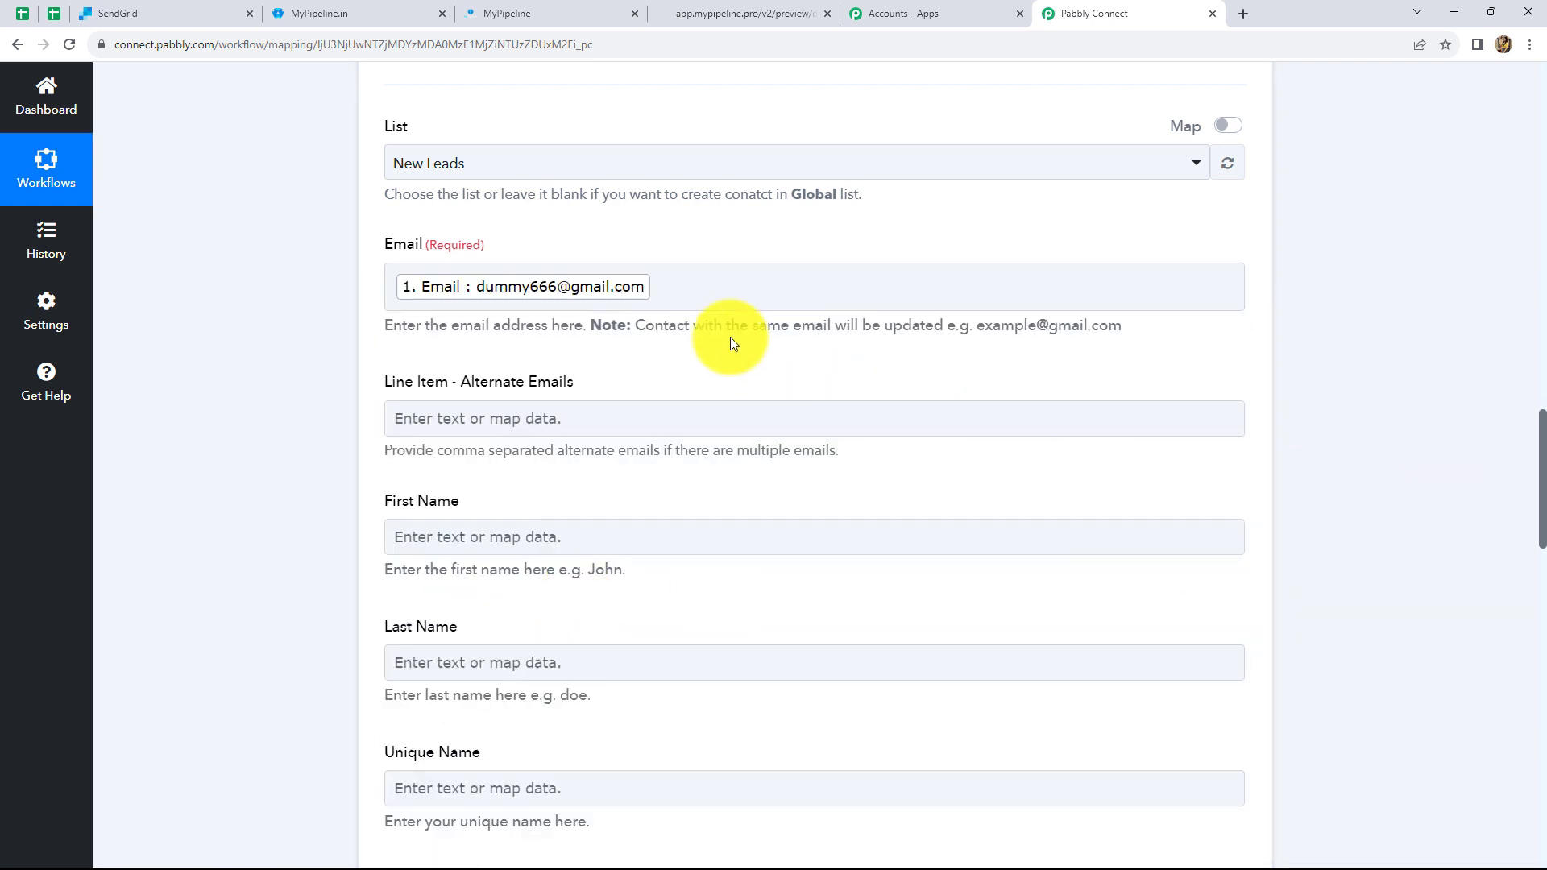
{"action": "scroll", "coordinate": [644, 282], "scroll_direction": "down", "scroll_amount": 3}
{"action": "left_click", "coordinate": [439, 166]}
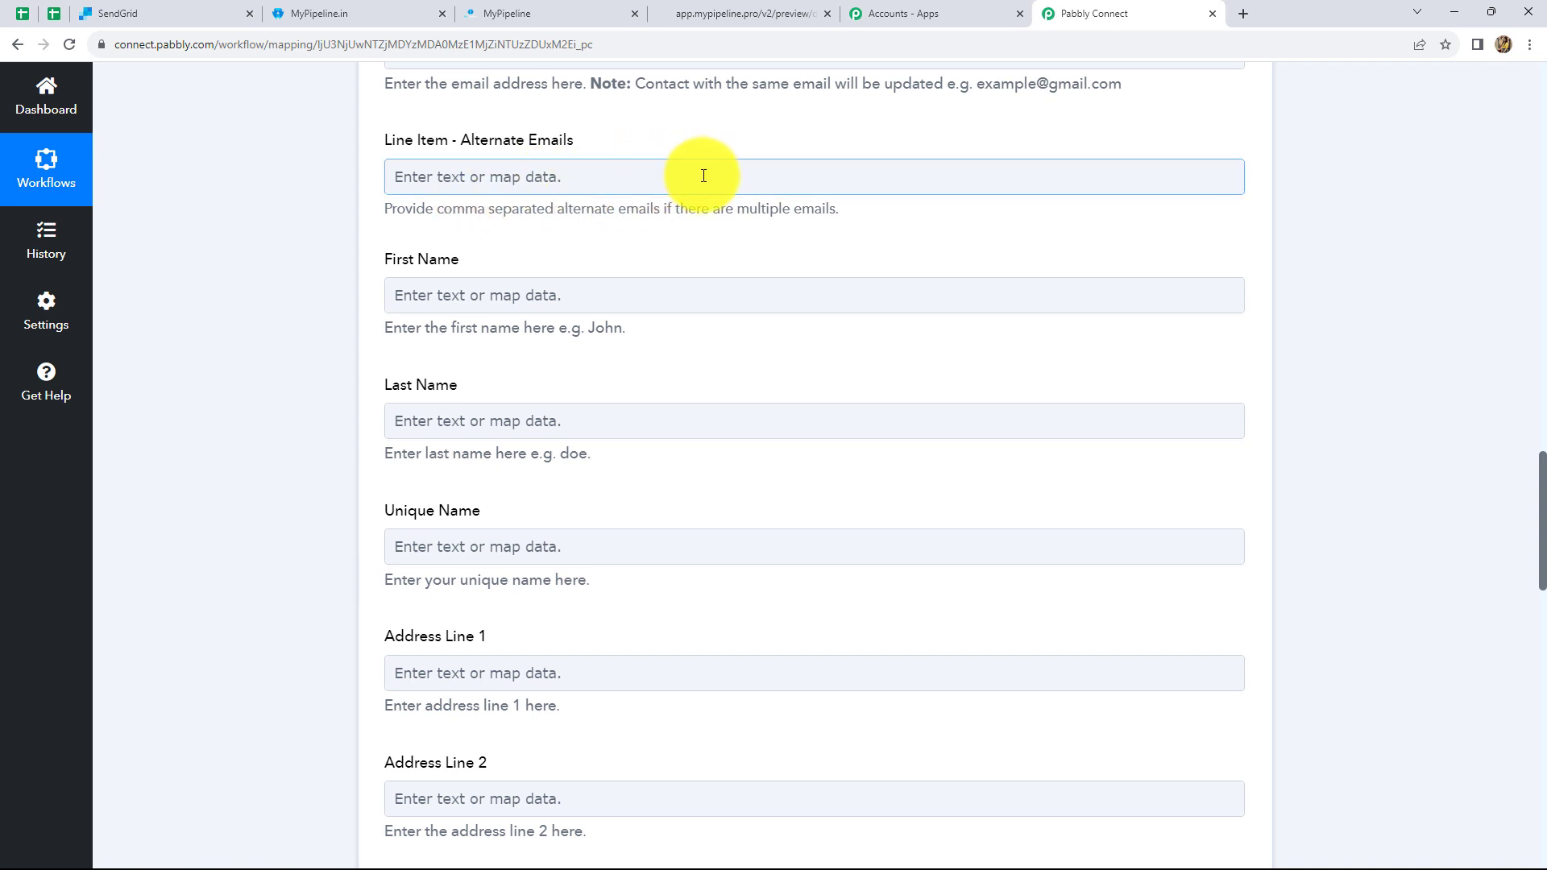
- Map the submitted First Name into the First Name field
{"action": "scroll", "coordinate": [694, 249], "scroll_direction": "down", "scroll_amount": 2}
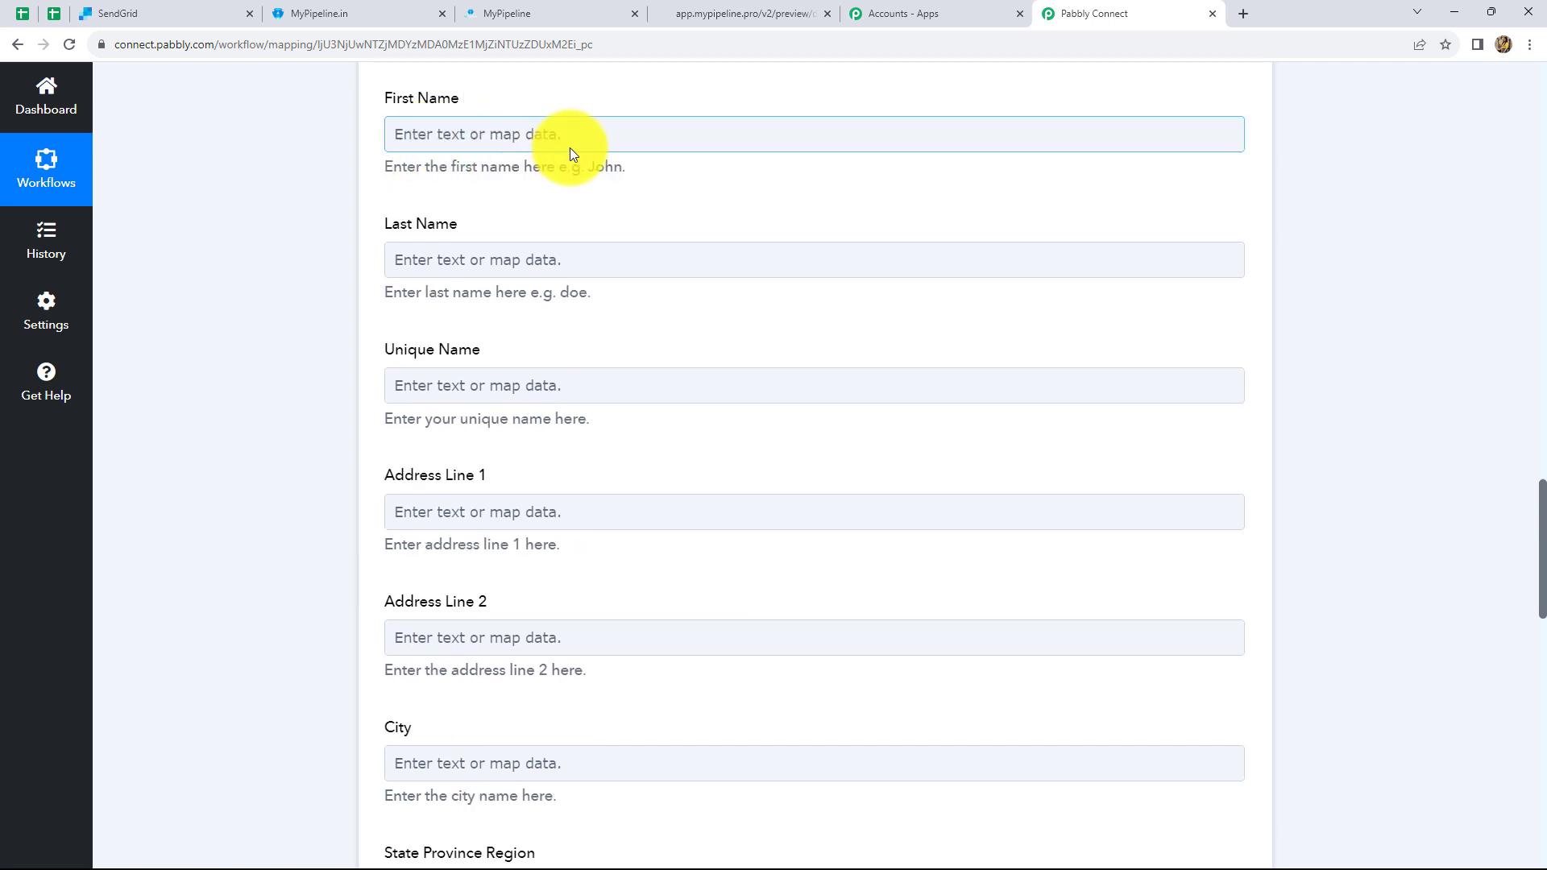
{"action": "left_click", "coordinate": [452, 139]}
{"action": "left_click", "coordinate": [518, 297]}
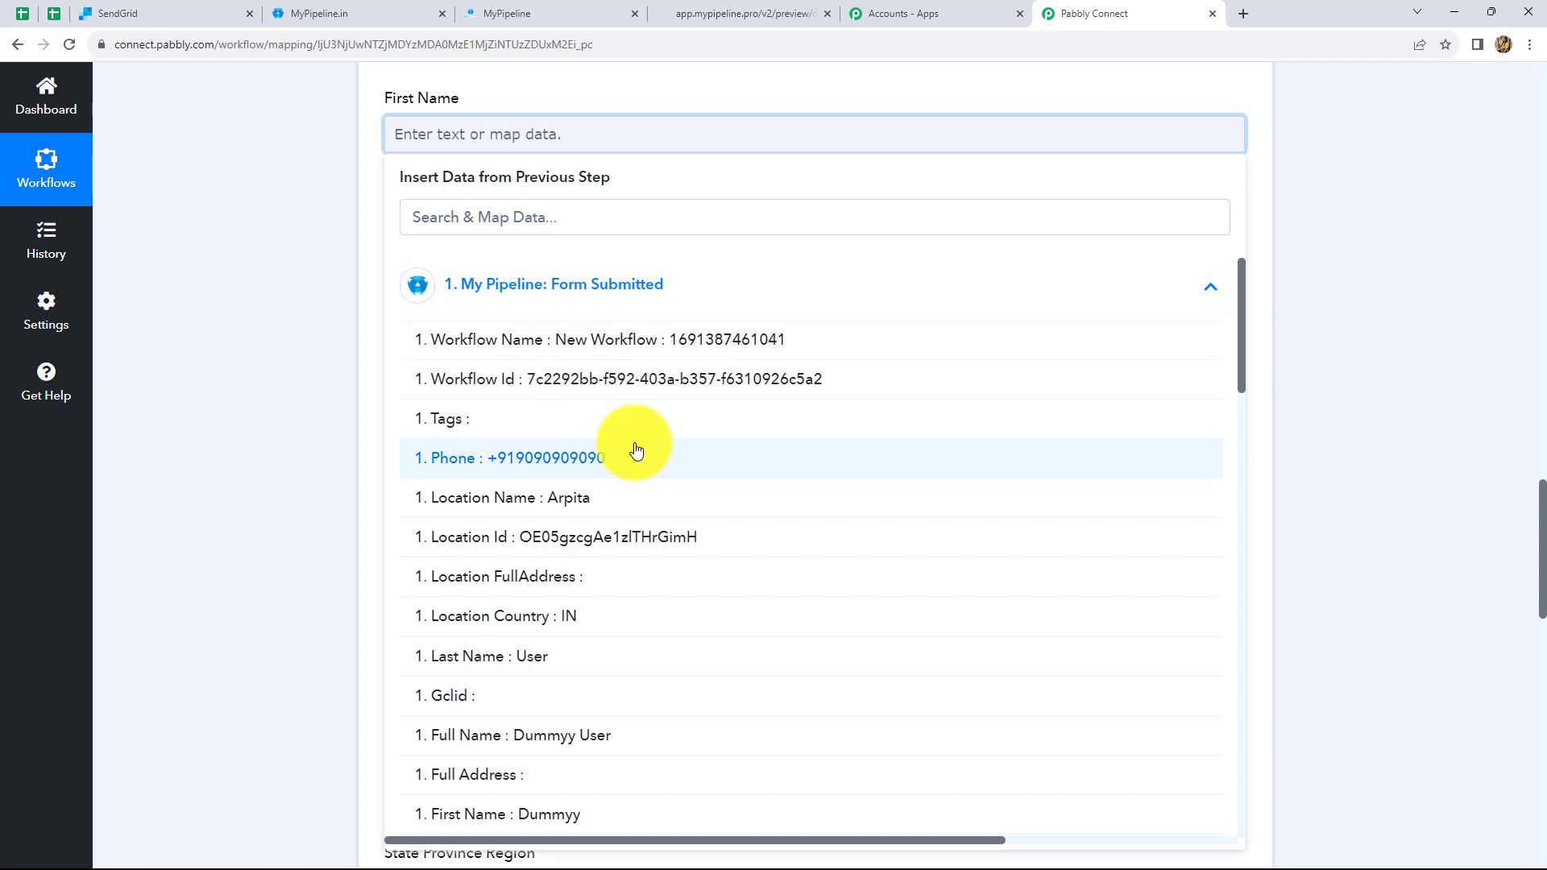
{"action": "scroll", "coordinate": [636, 450], "scroll_direction": "down", "scroll_amount": 3}
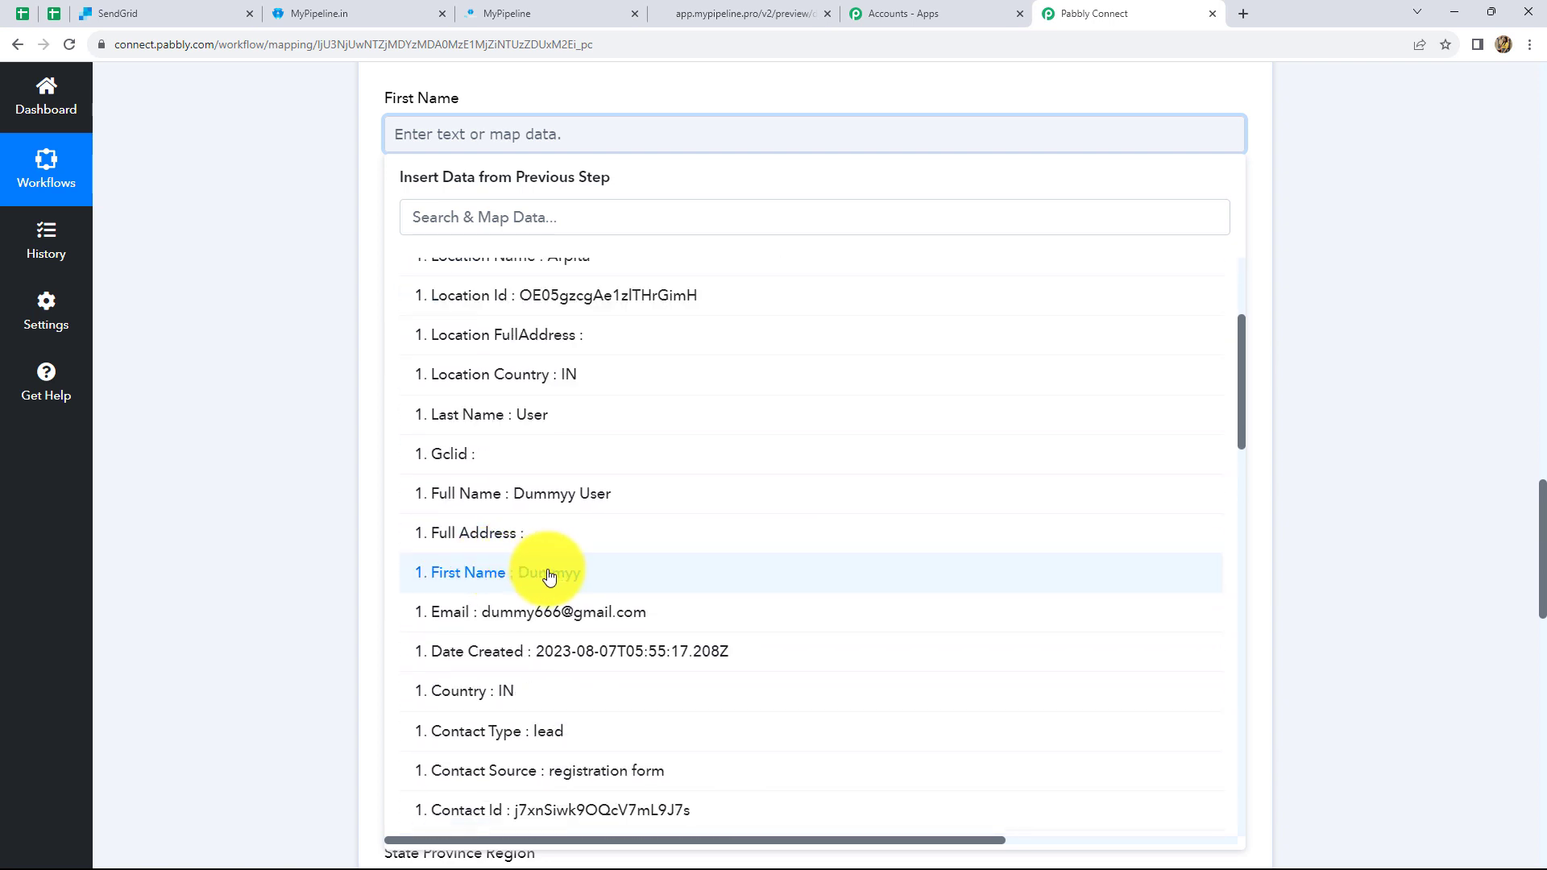
{"action": "left_click", "coordinate": [551, 575]}
{"action": "left_click", "coordinate": [1424, 372]}
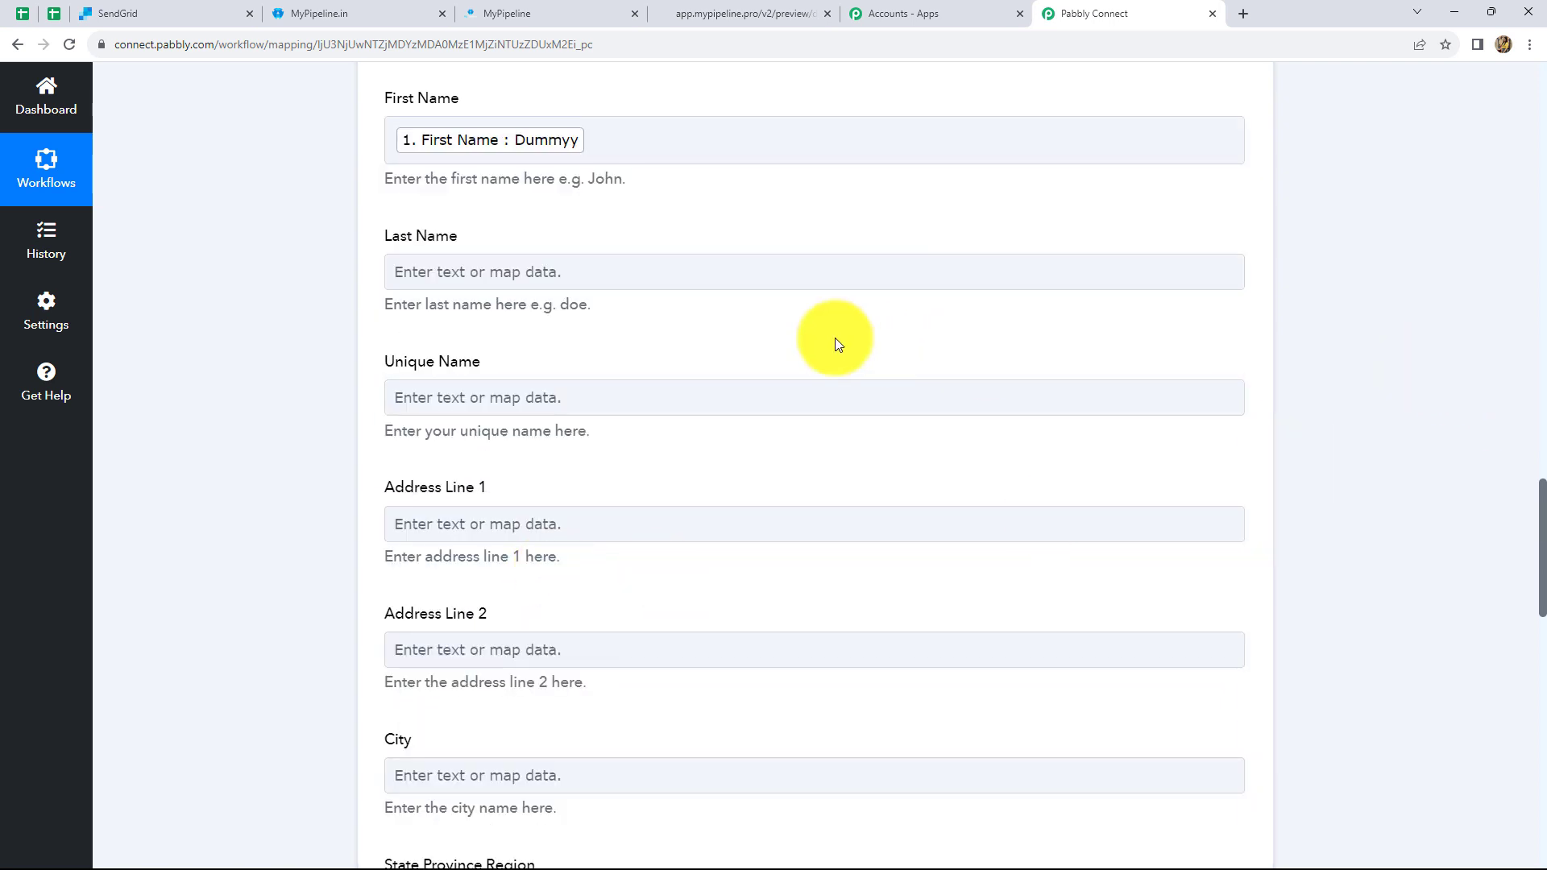
{"action": "scroll", "coordinate": [830, 330], "scroll_direction": "down", "scroll_amount": 2}
- Map the submitted Last Name into the Last Name field
{"action": "left_click", "coordinate": [544, 106]}
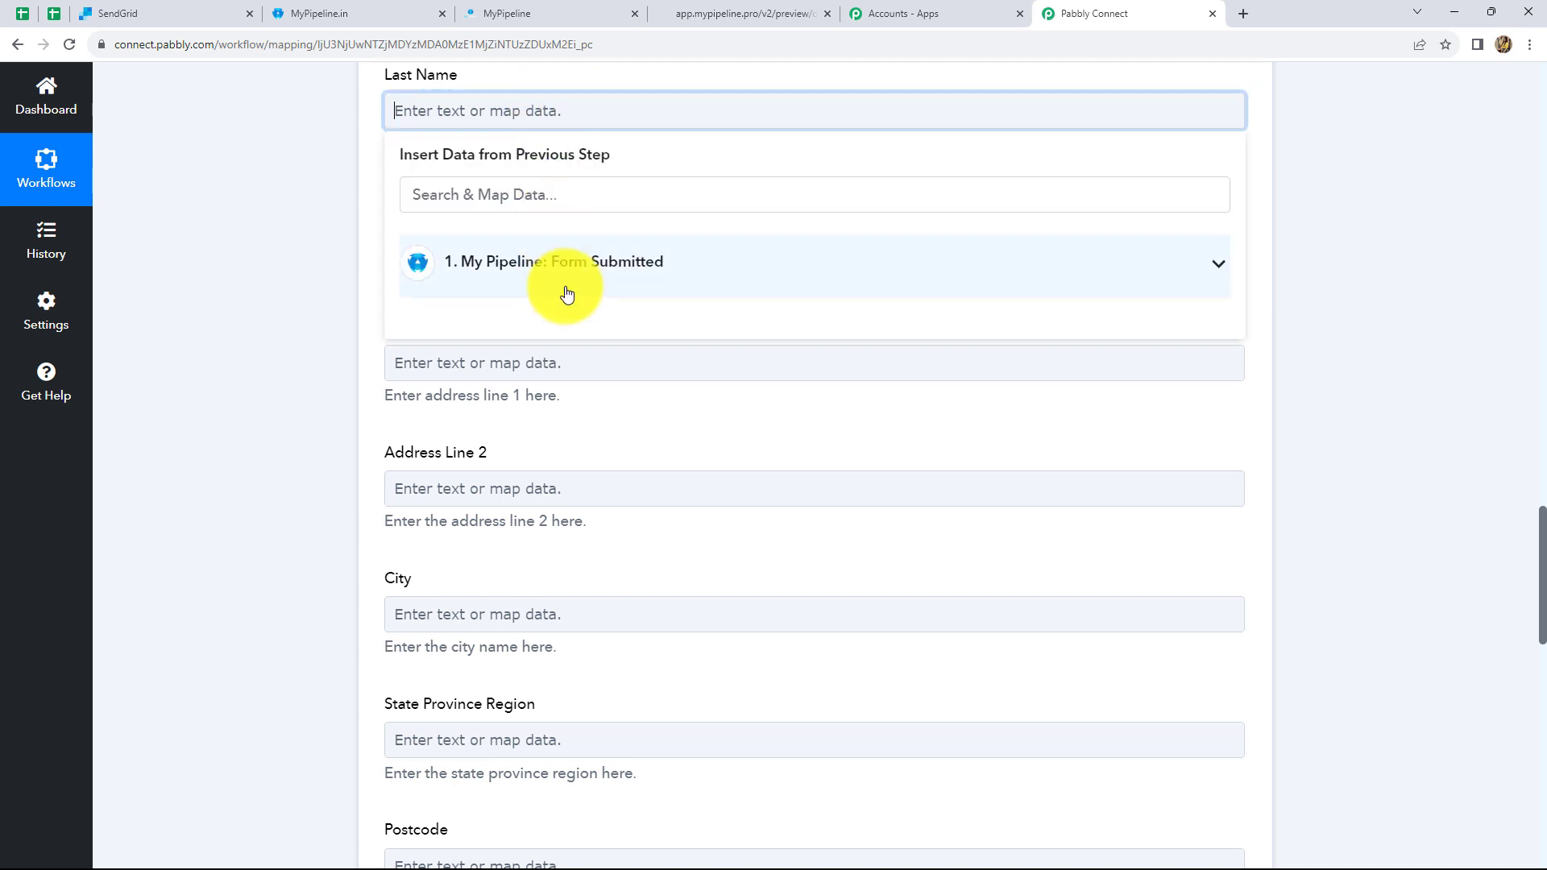
{"action": "left_click", "coordinate": [597, 279]}
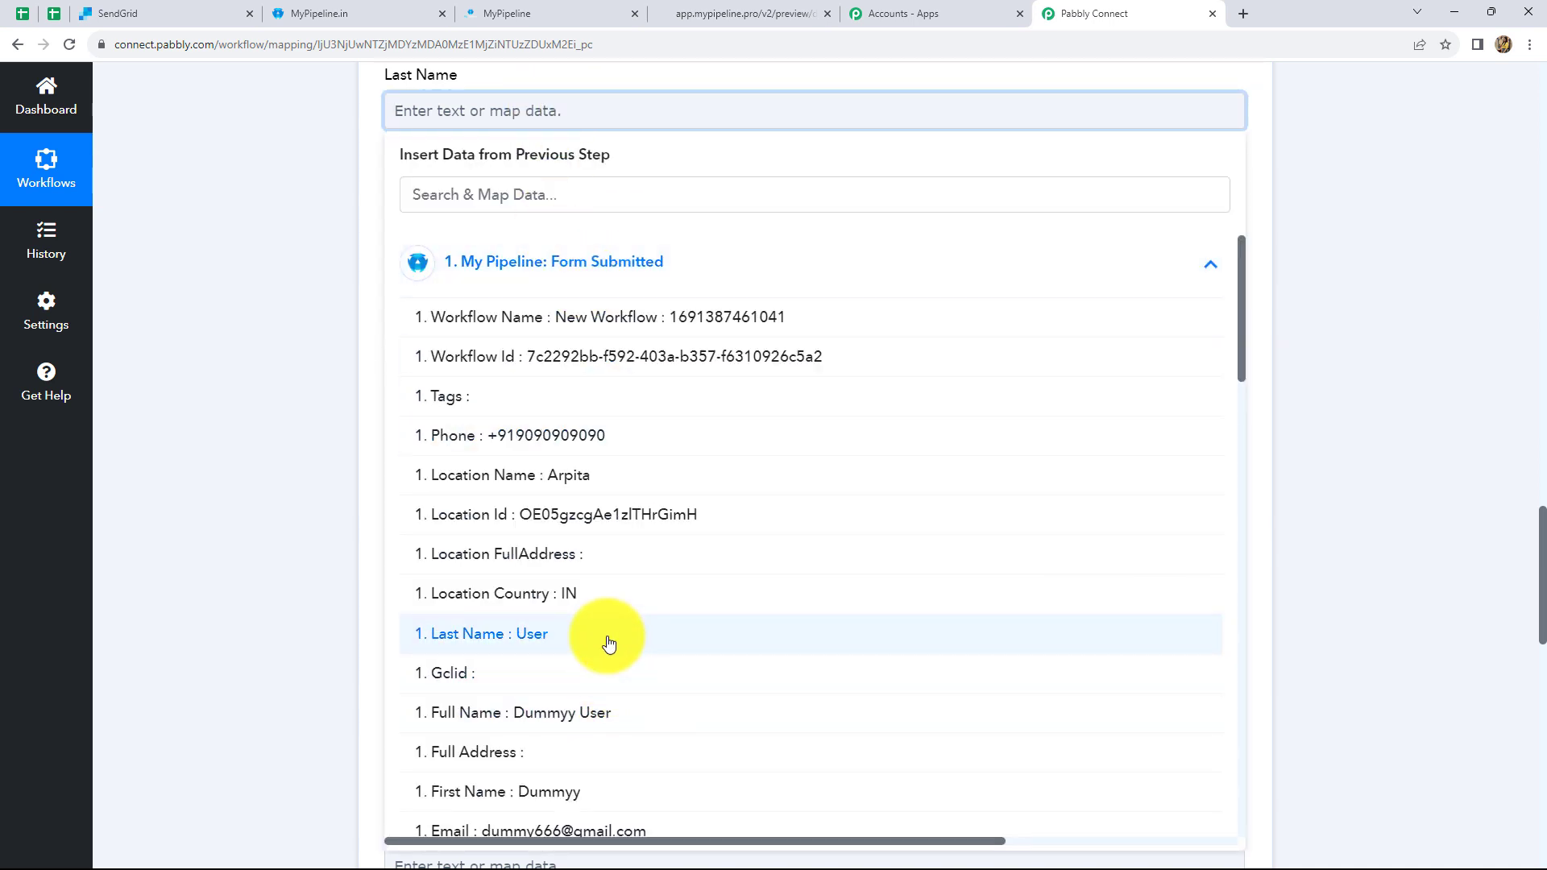
{"action": "left_click", "coordinate": [604, 642]}
{"action": "scroll", "coordinate": [713, 230], "scroll_direction": "down", "scroll_amount": 2}
{"action": "scroll", "coordinate": [713, 230], "scroll_direction": "up", "scroll_amount": 1}
{"action": "left_click", "coordinate": [597, 172]}
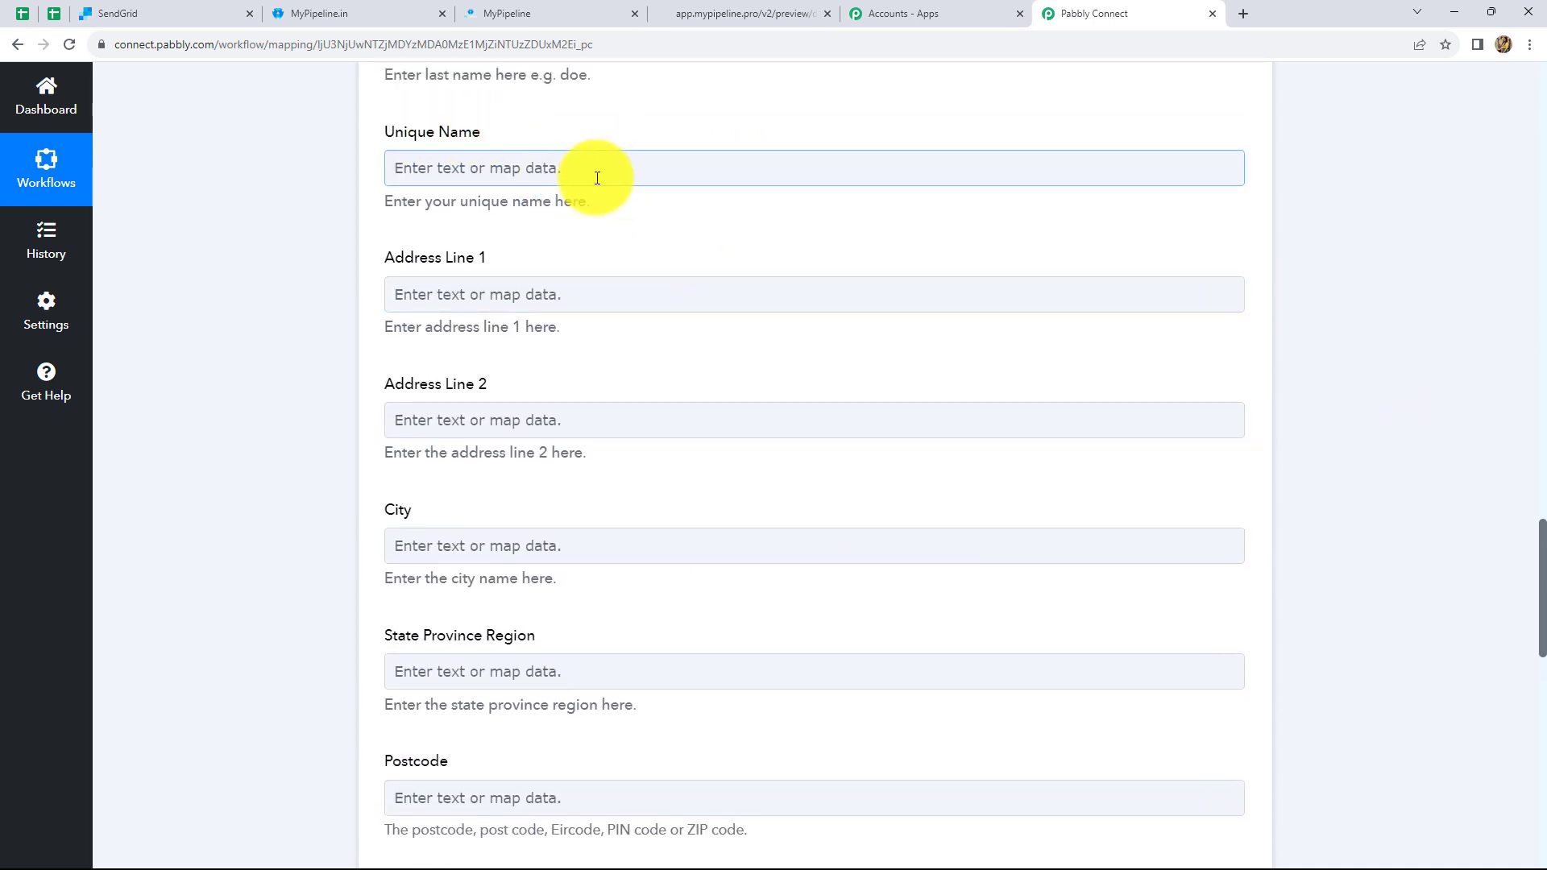
- Save the SendGrid action and send a test request, getting back a Job Id
{"action": "scroll", "coordinate": [565, 268], "scroll_direction": "down", "scroll_amount": 8}
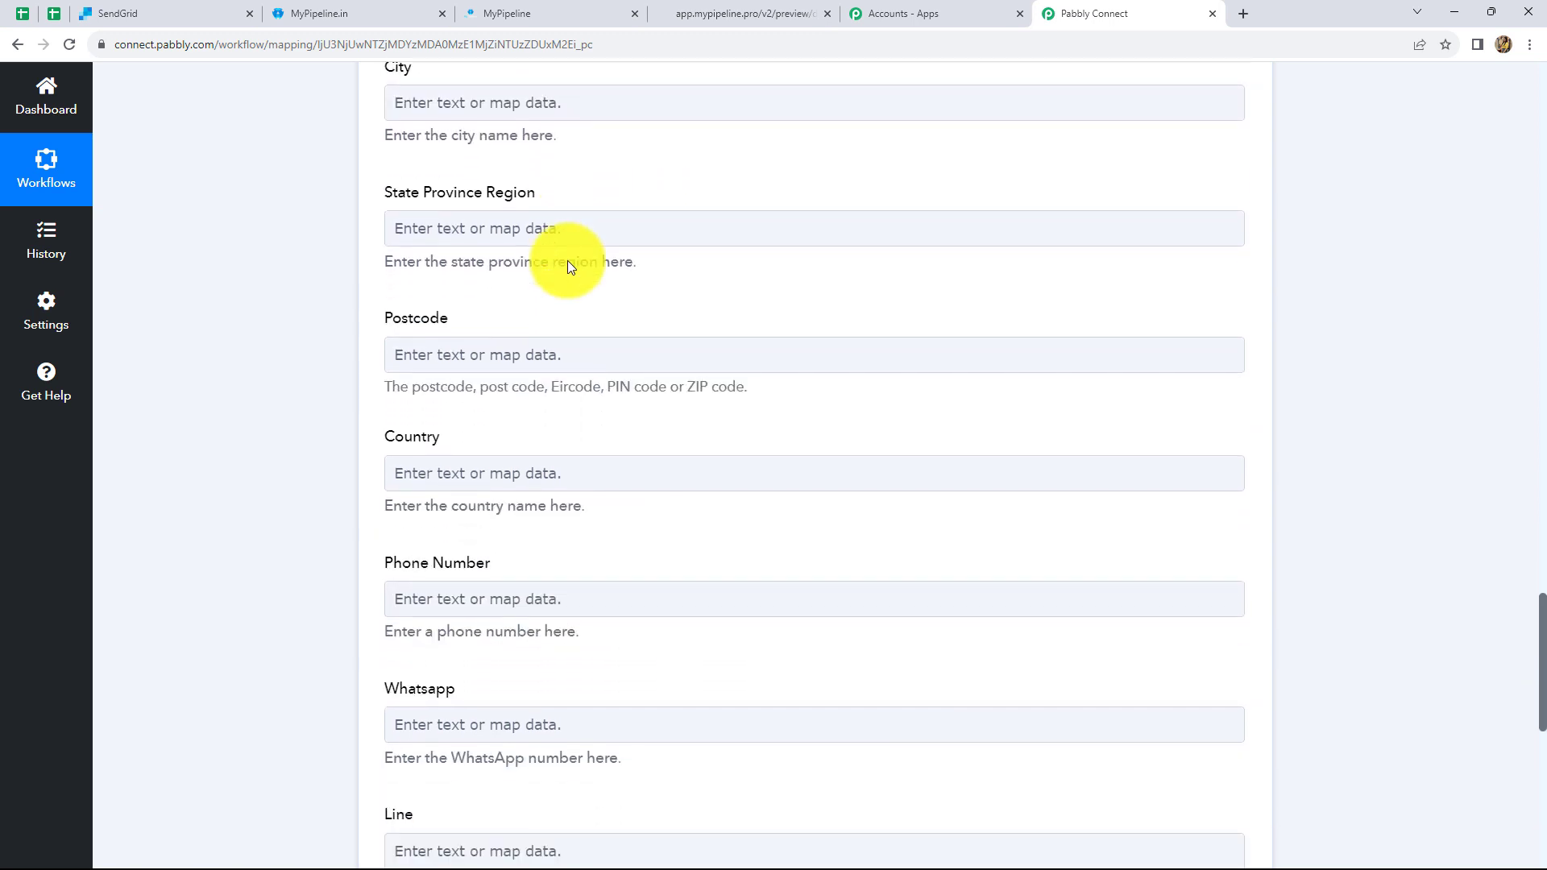
{"action": "scroll", "coordinate": [567, 266], "scroll_direction": "down", "scroll_amount": 1}
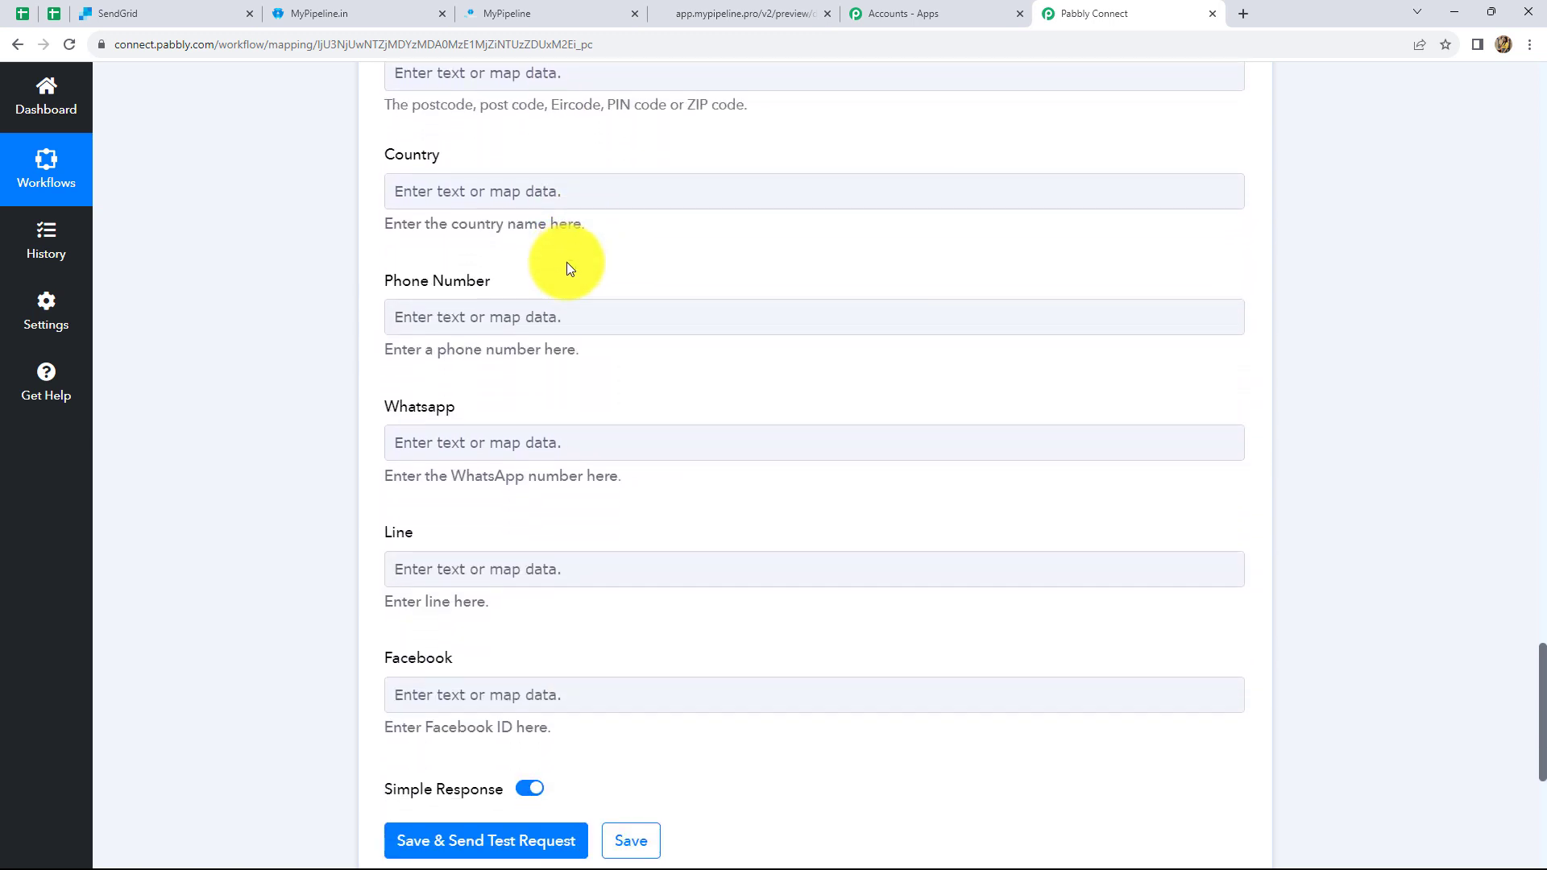
{"action": "left_click", "coordinate": [524, 321]}
{"action": "left_click", "coordinate": [635, 481]}
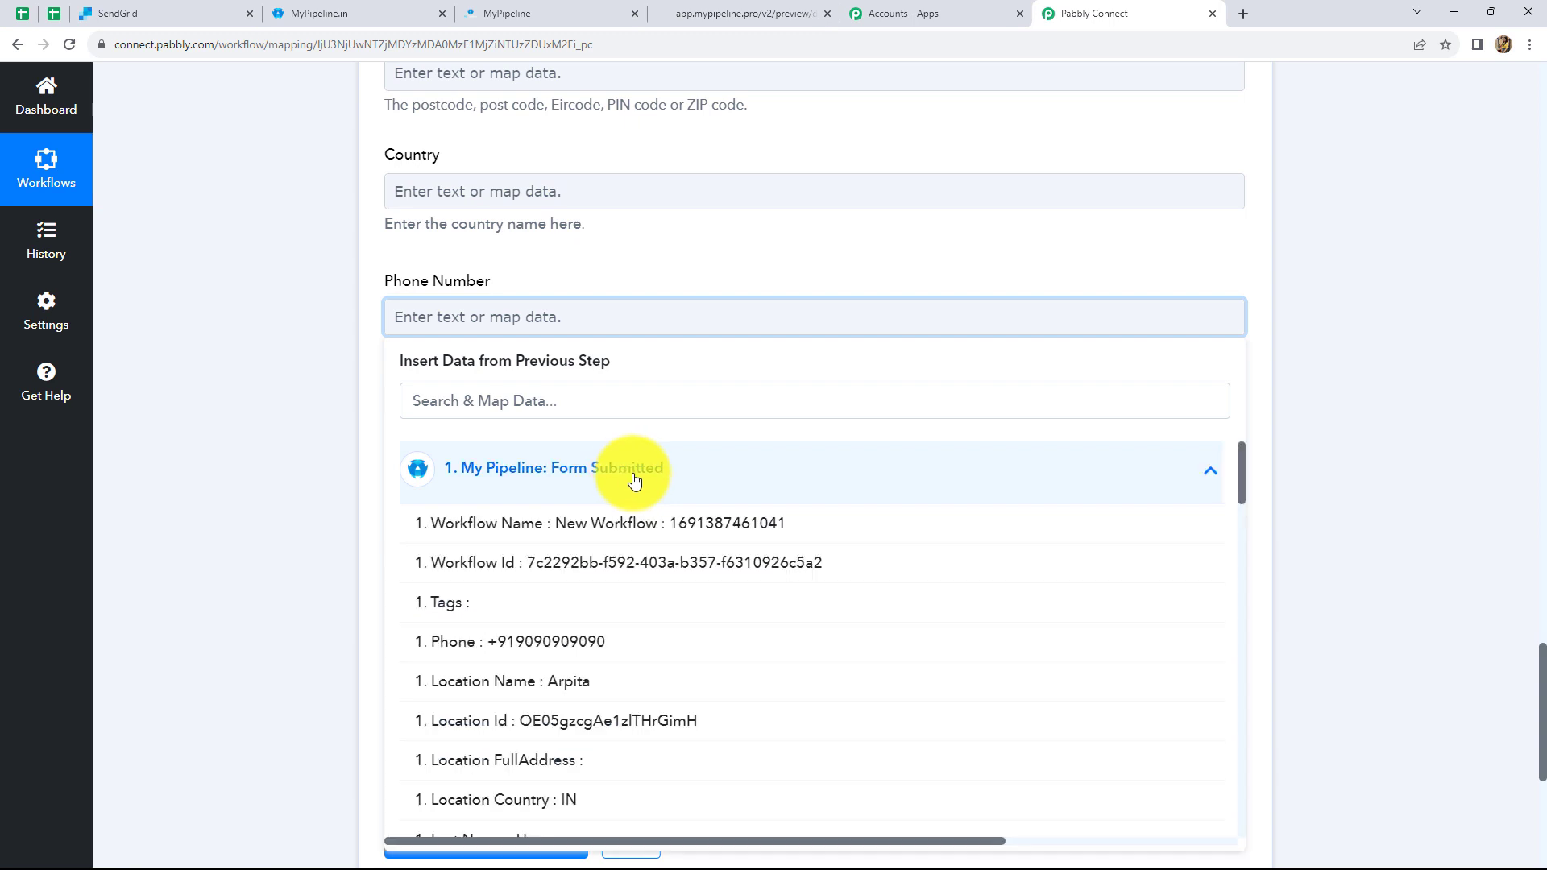
{"action": "scroll", "coordinate": [599, 568], "scroll_direction": "down", "scroll_amount": 4}
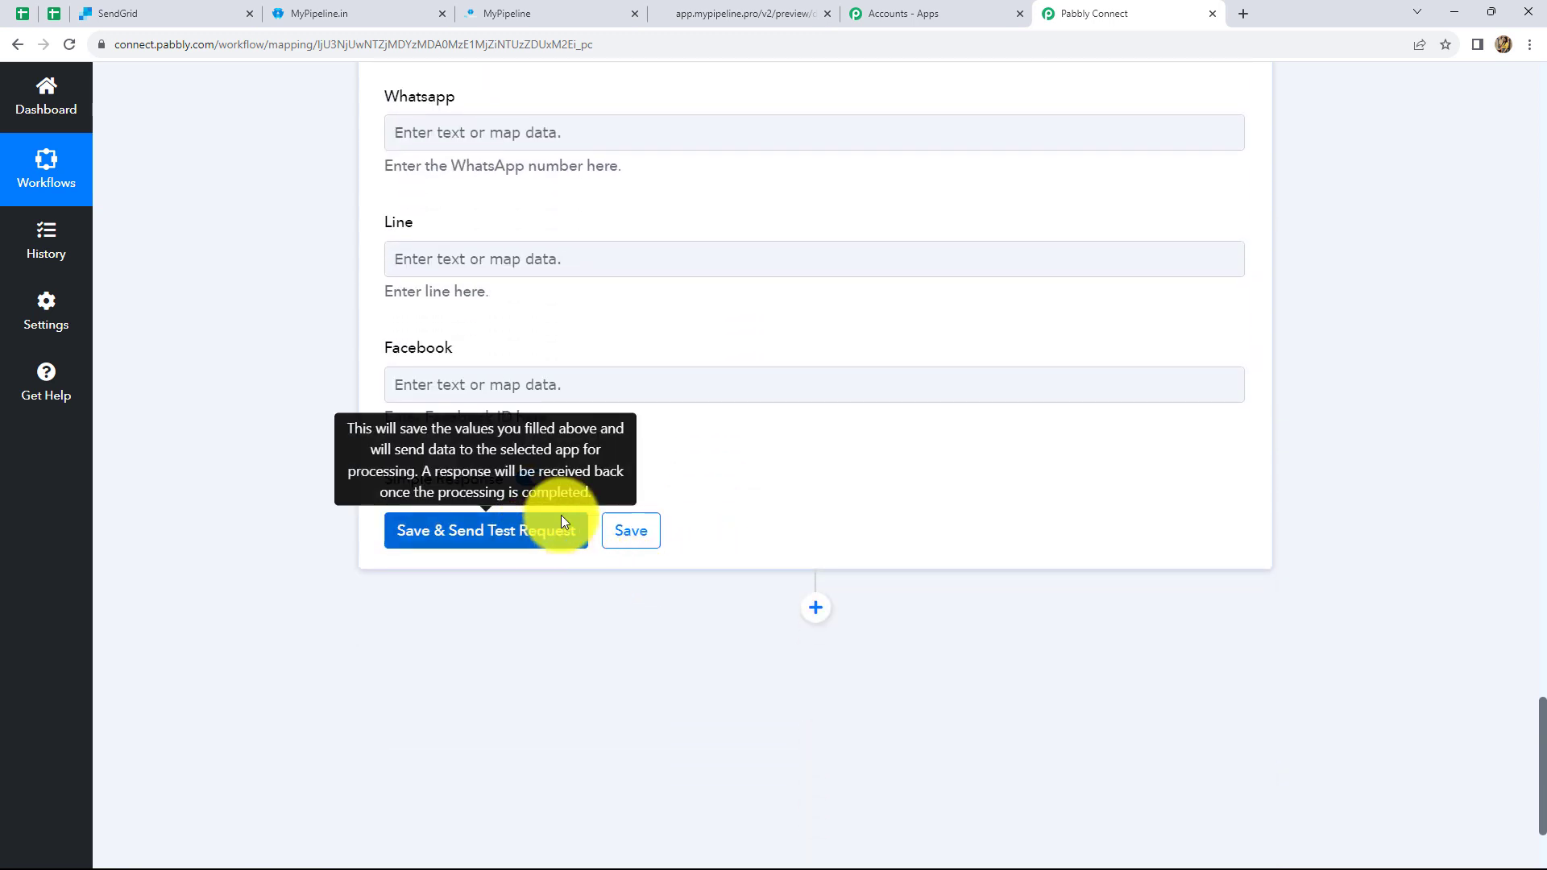
{"action": "left_click", "coordinate": [561, 524]}
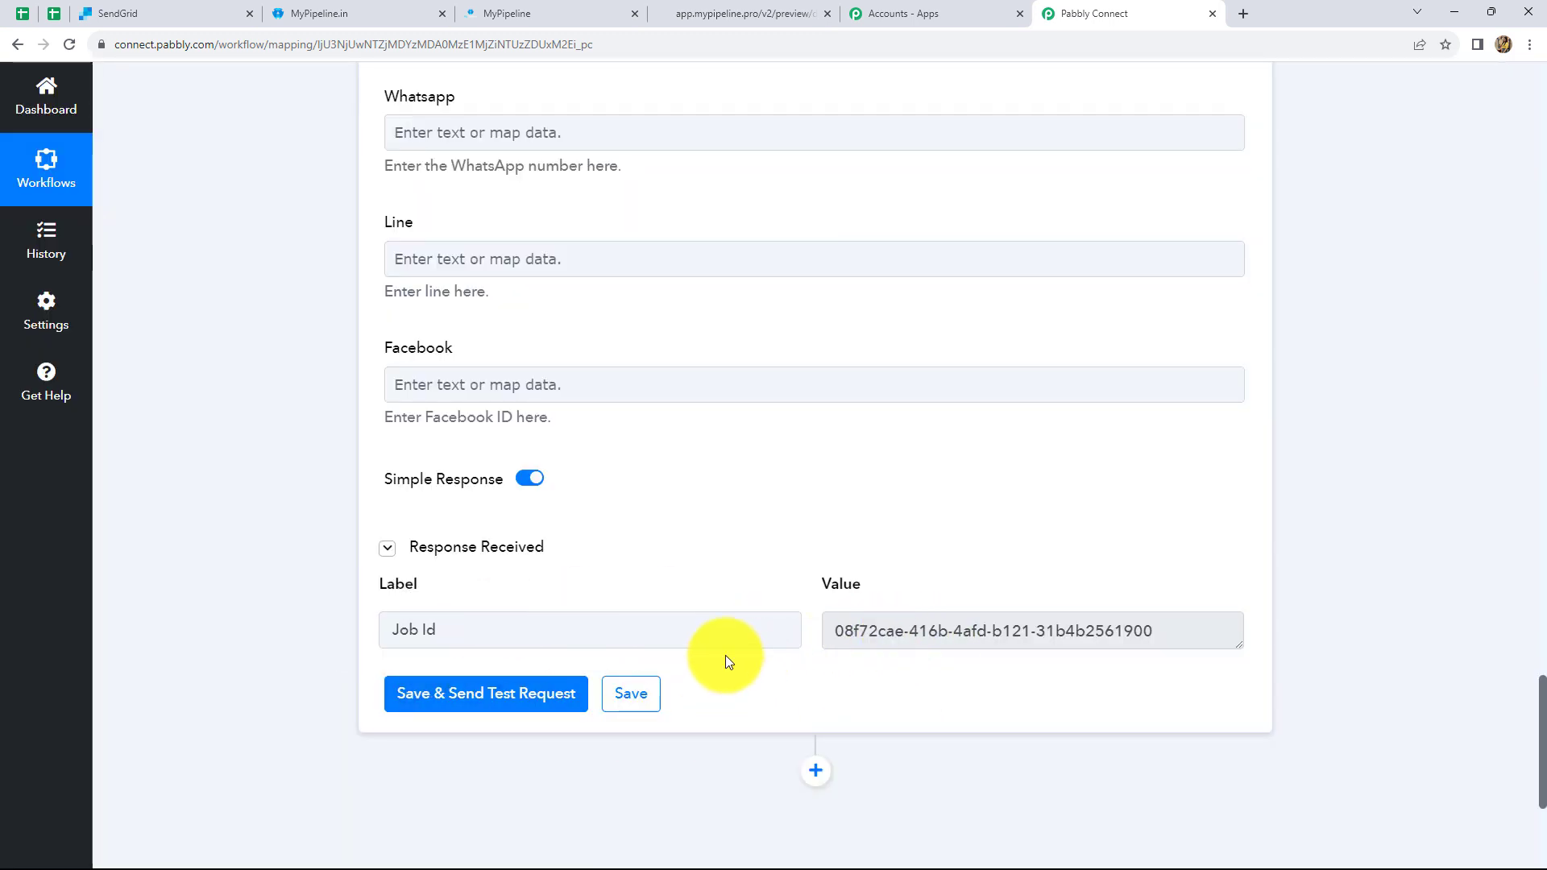
- Inspect the returned Job Id in the response, then switch to the SendGrid New Leads list
{"action": "left_click", "coordinate": [1191, 625]}
{"action": "left_click_drag", "start_coordinate": [1190, 625], "coordinate": [828, 622]}
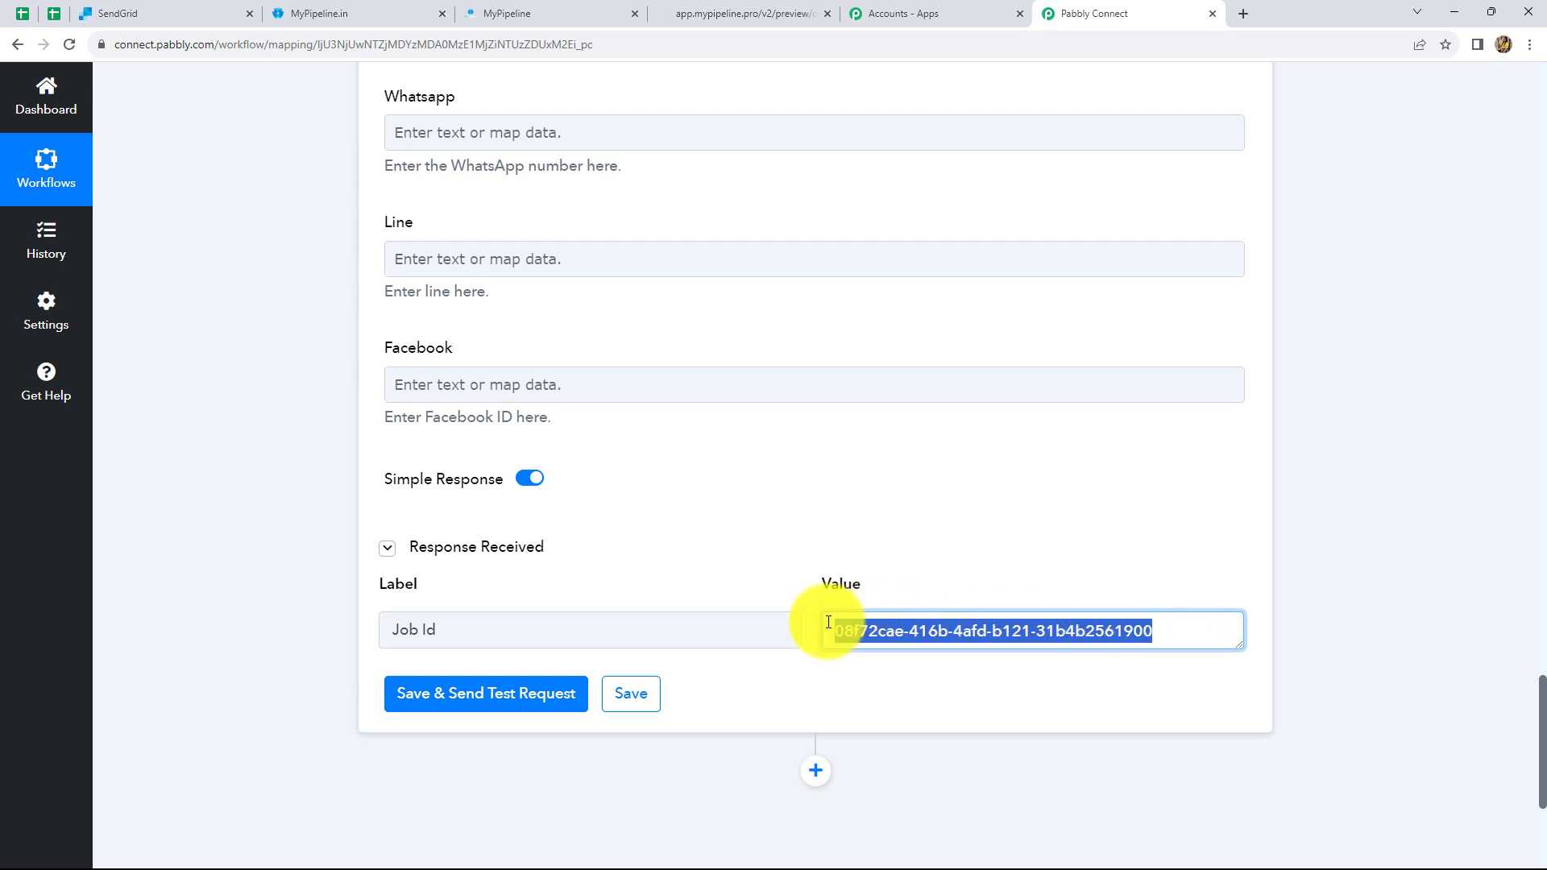
{"action": "left_click", "coordinate": [1350, 582]}
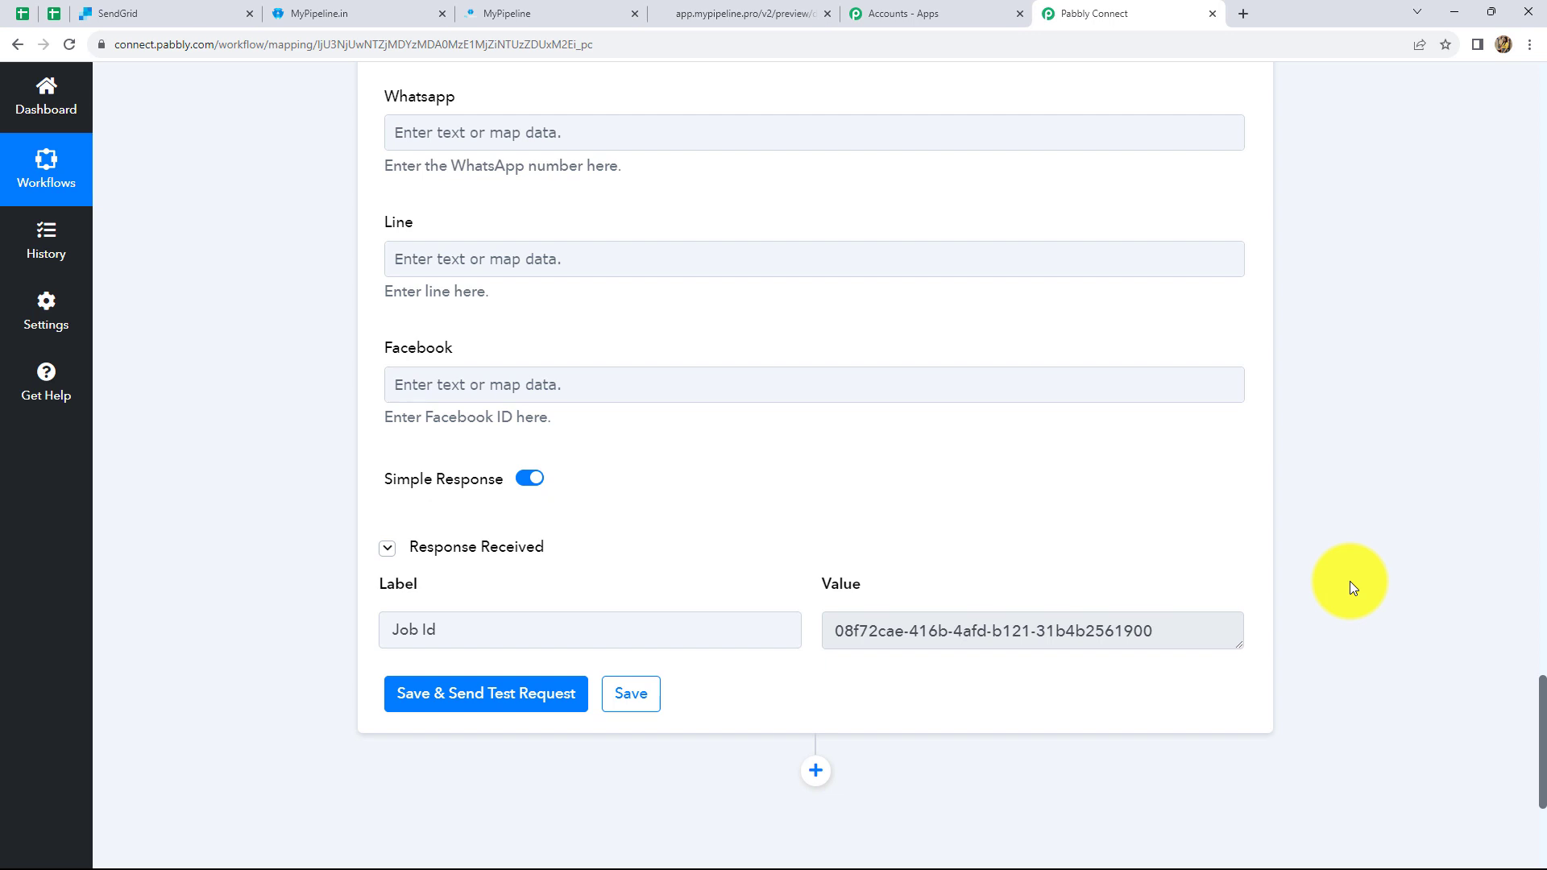
{"action": "left_click", "coordinate": [113, 13]}
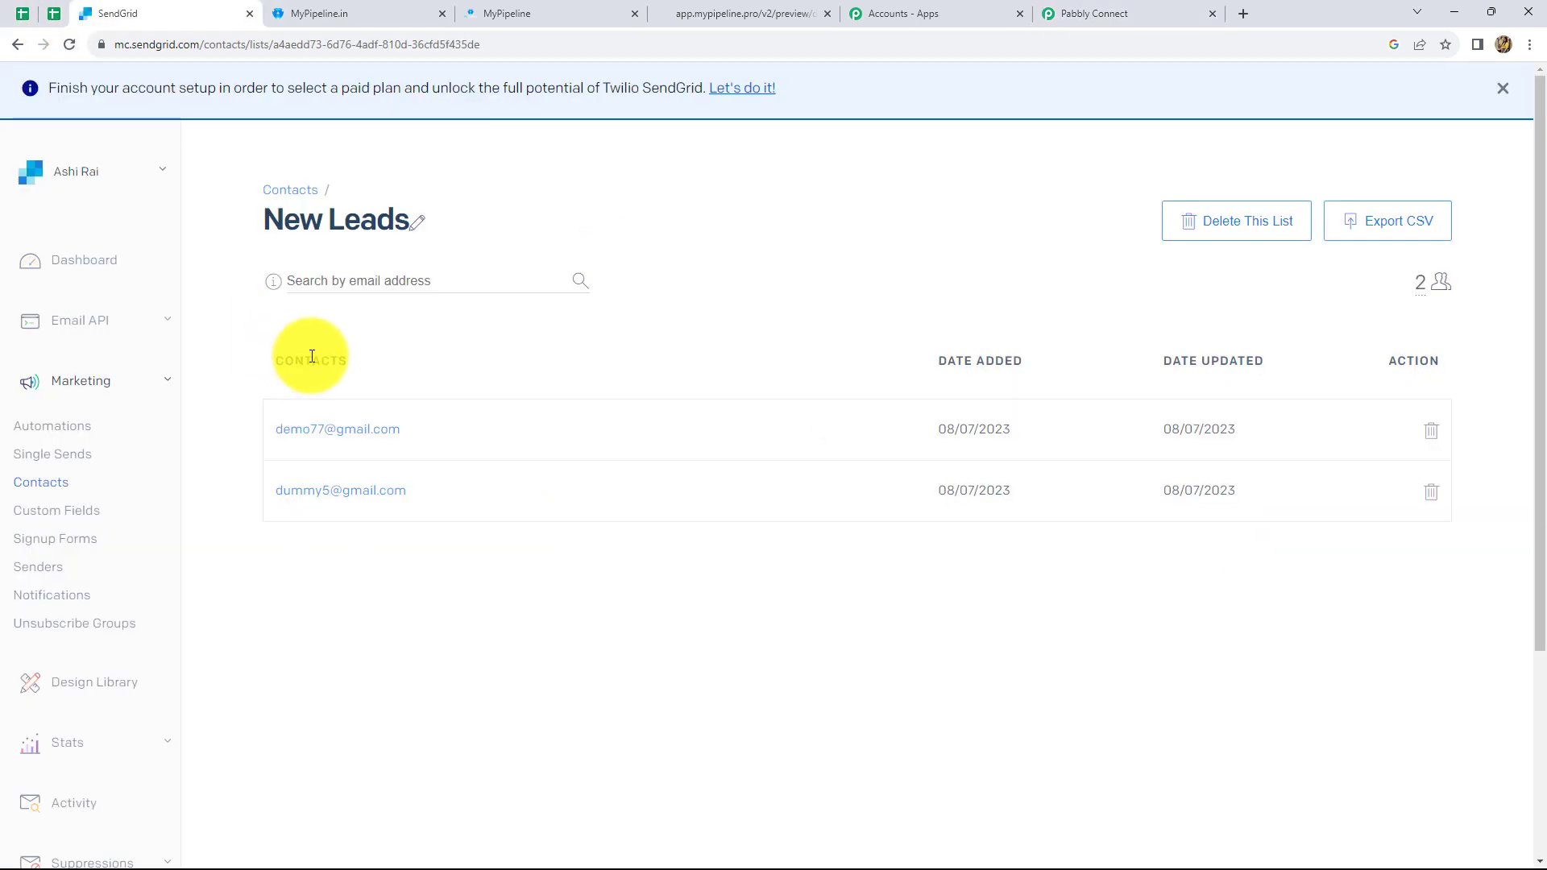
- Reload New Leads to see it now holds 3 contacts, then return to Pabbly Connect
{"action": "left_click", "coordinate": [69, 45]}
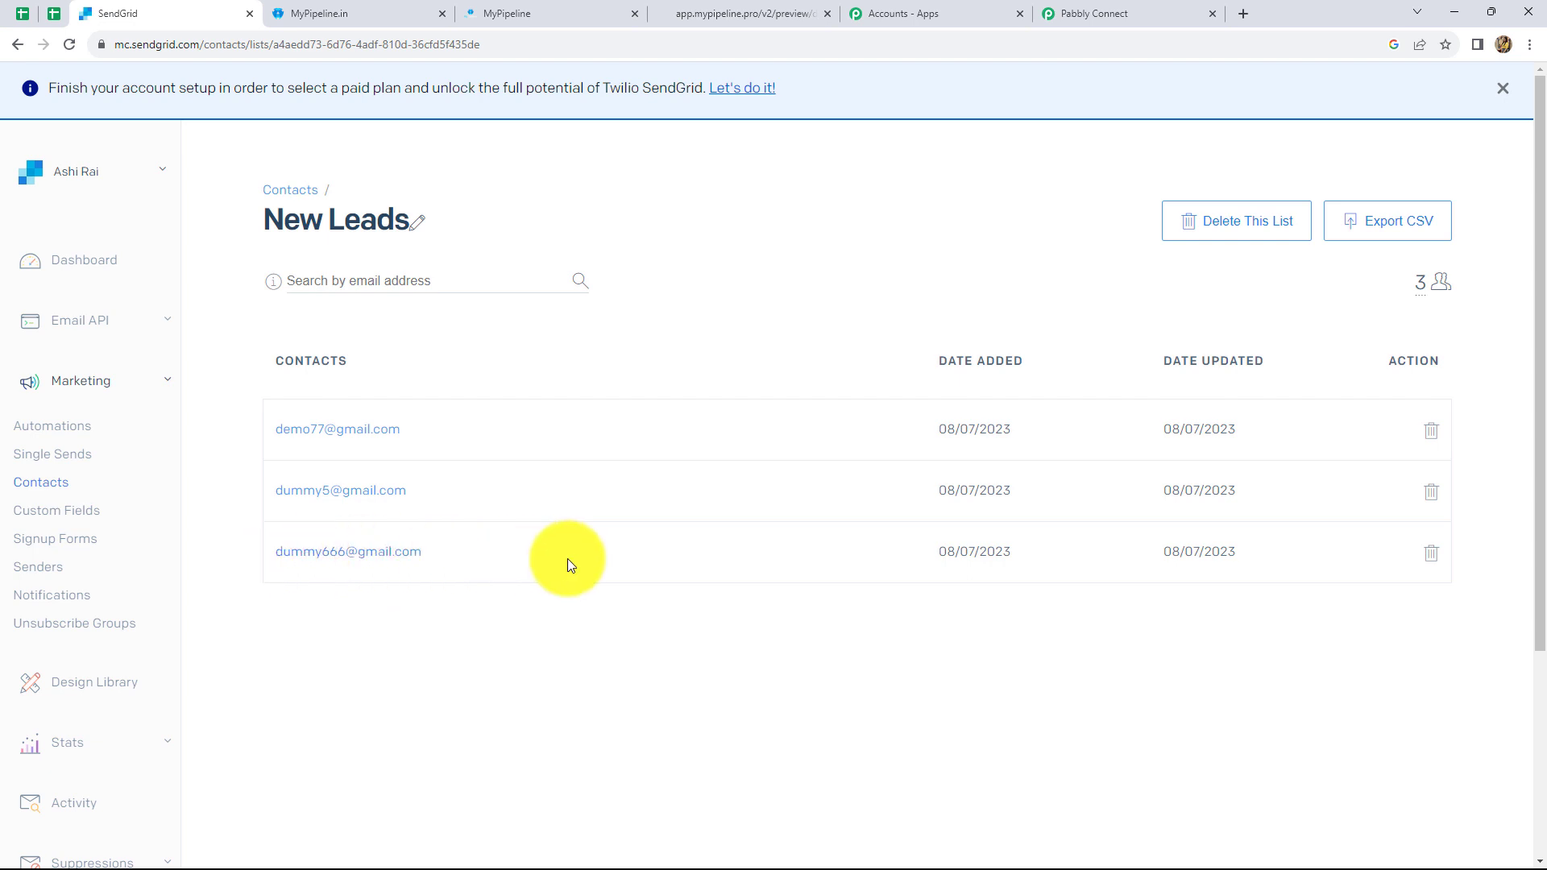
{"action": "left_click", "coordinate": [1122, 12]}
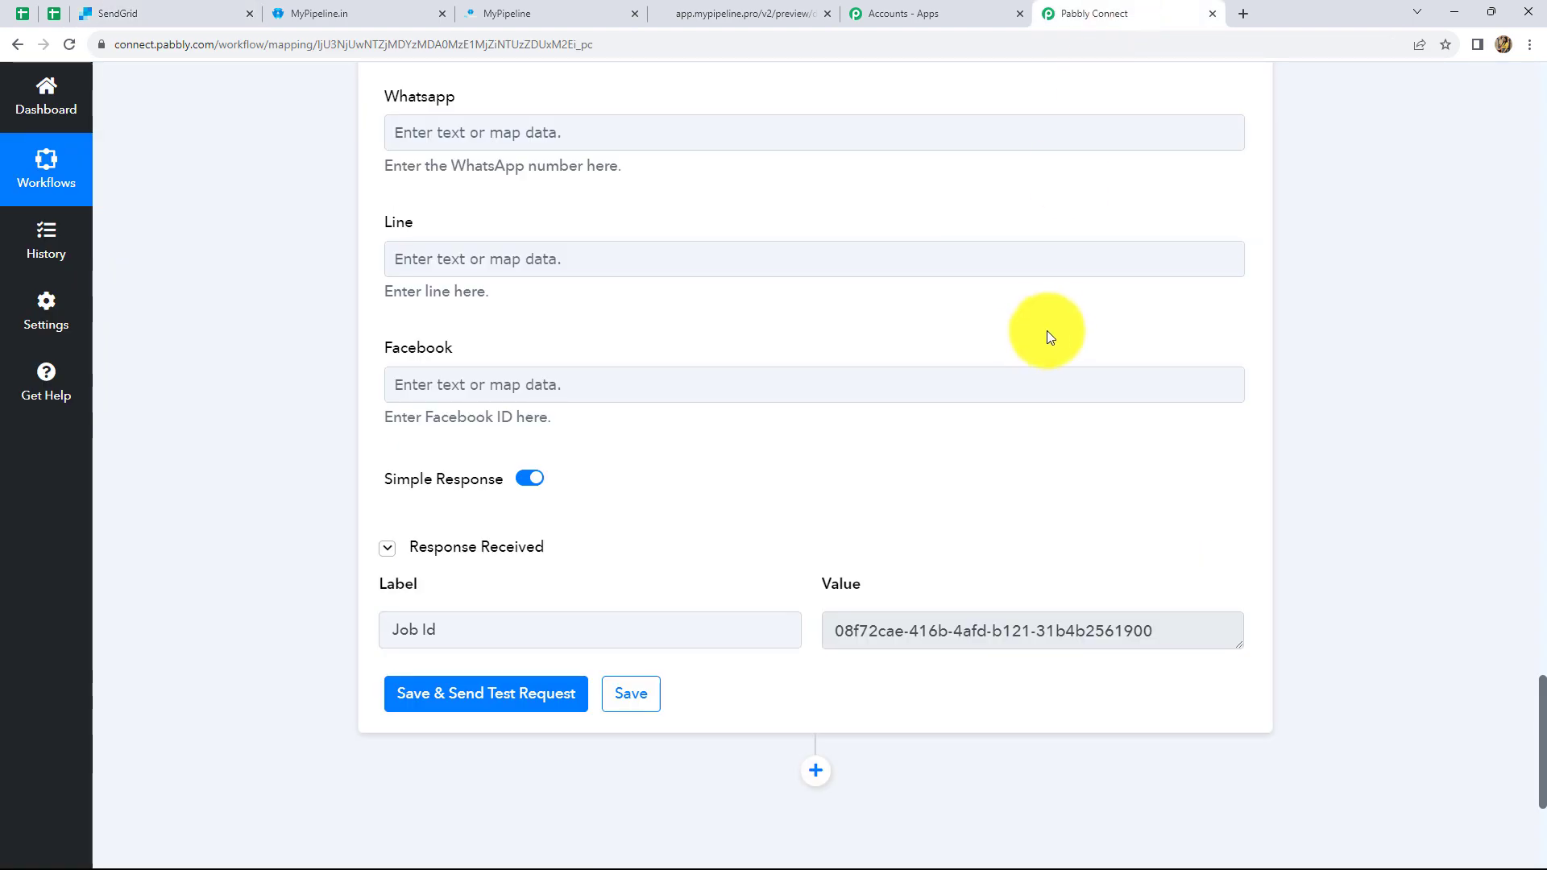
- Scroll up to review the My Pipeline trigger feeding SendGrid's Add or Update a Contact, switched ON
{"action": "scroll", "coordinate": [1050, 327], "scroll_direction": "up", "scroll_amount": 15}
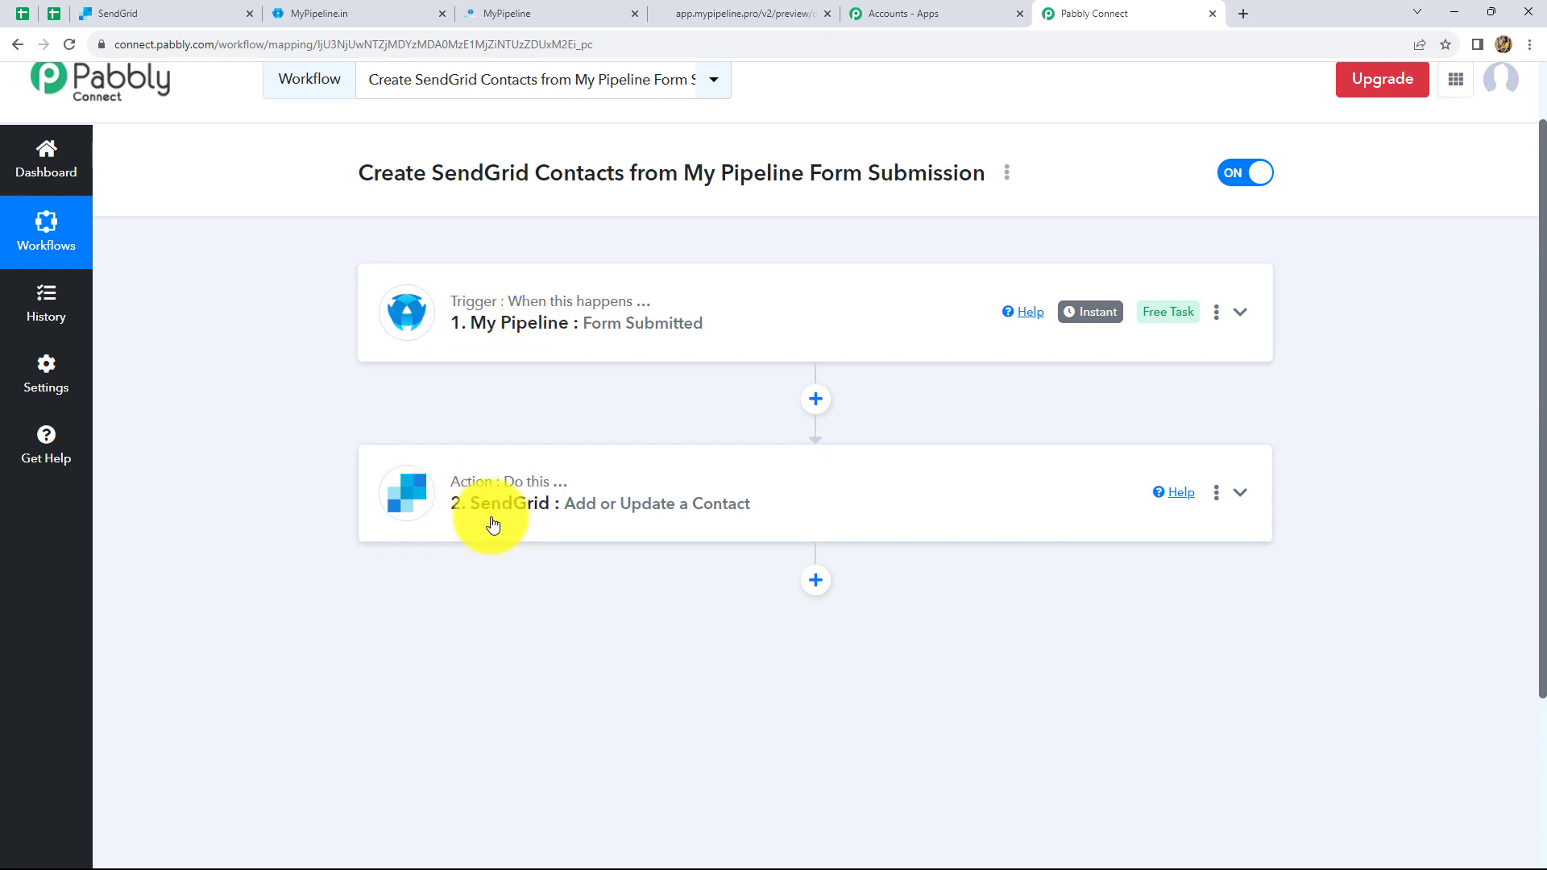
{"action": "mouse_move", "coordinate": [517, 339]}
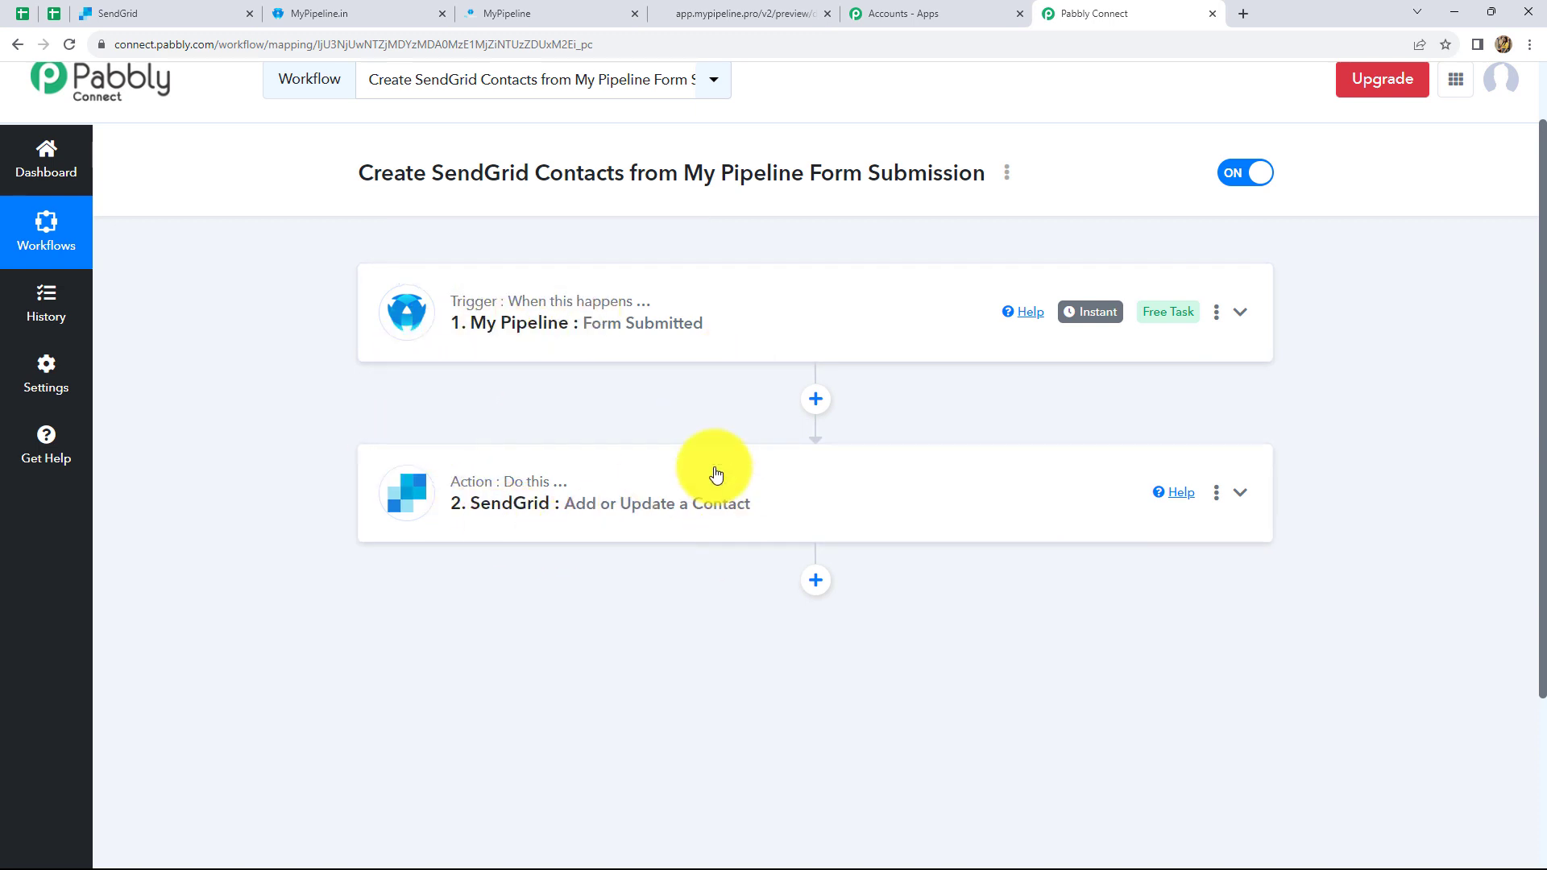